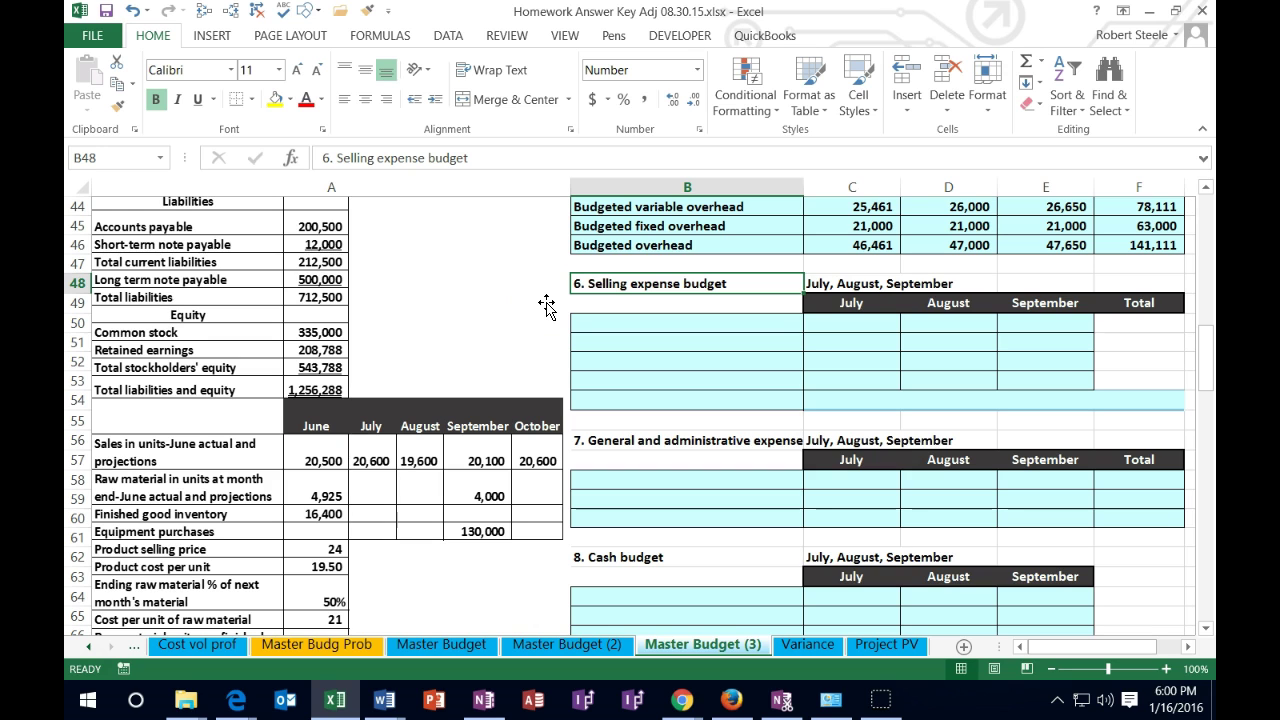
- Examine budgets 1 through 5 for July to September, the empty selling expense budget, and the assumptions in column A
scroll(522, 306, up, 14)
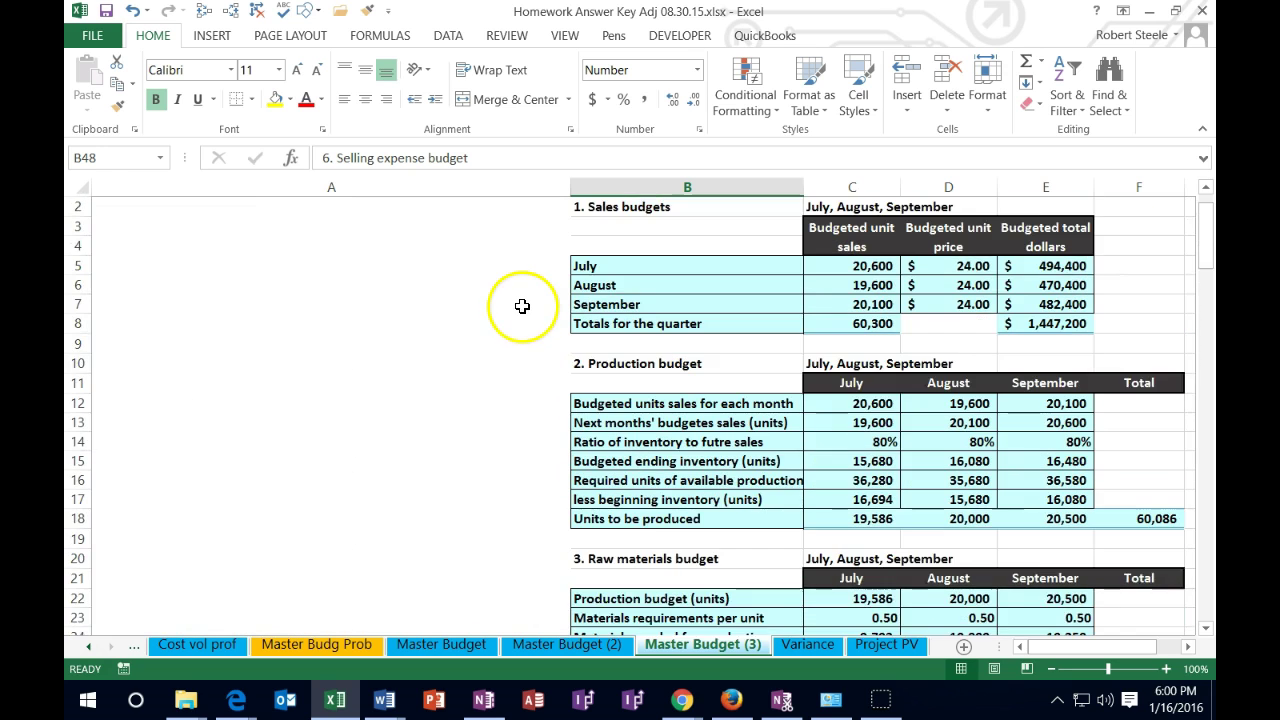
scroll(522, 306, up, 1)
click(620, 240)
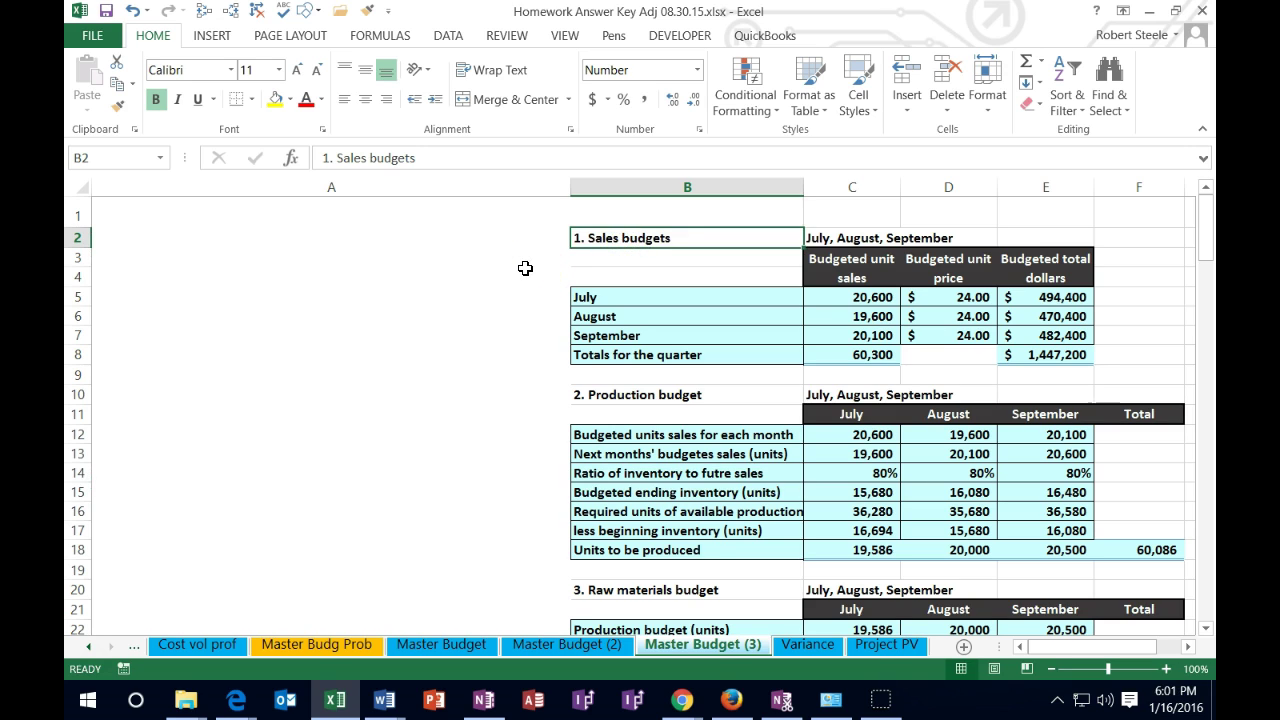
scroll(525, 268, down, 2)
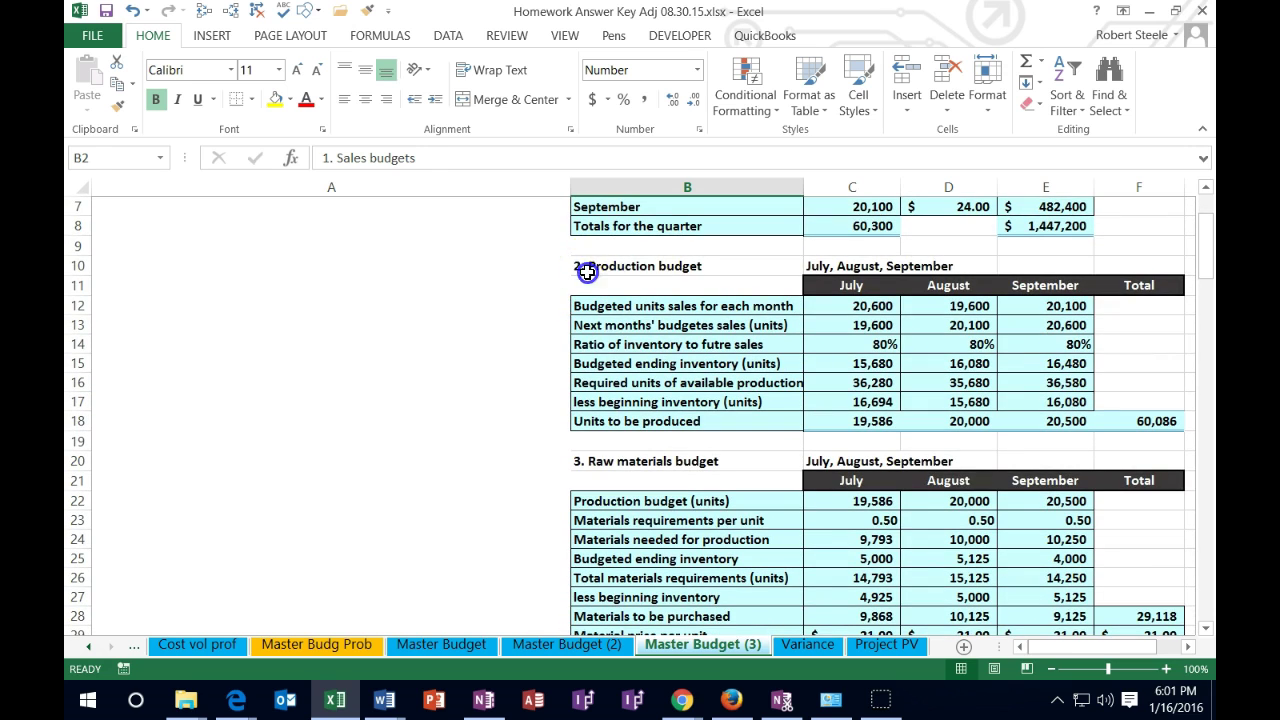
click(587, 271)
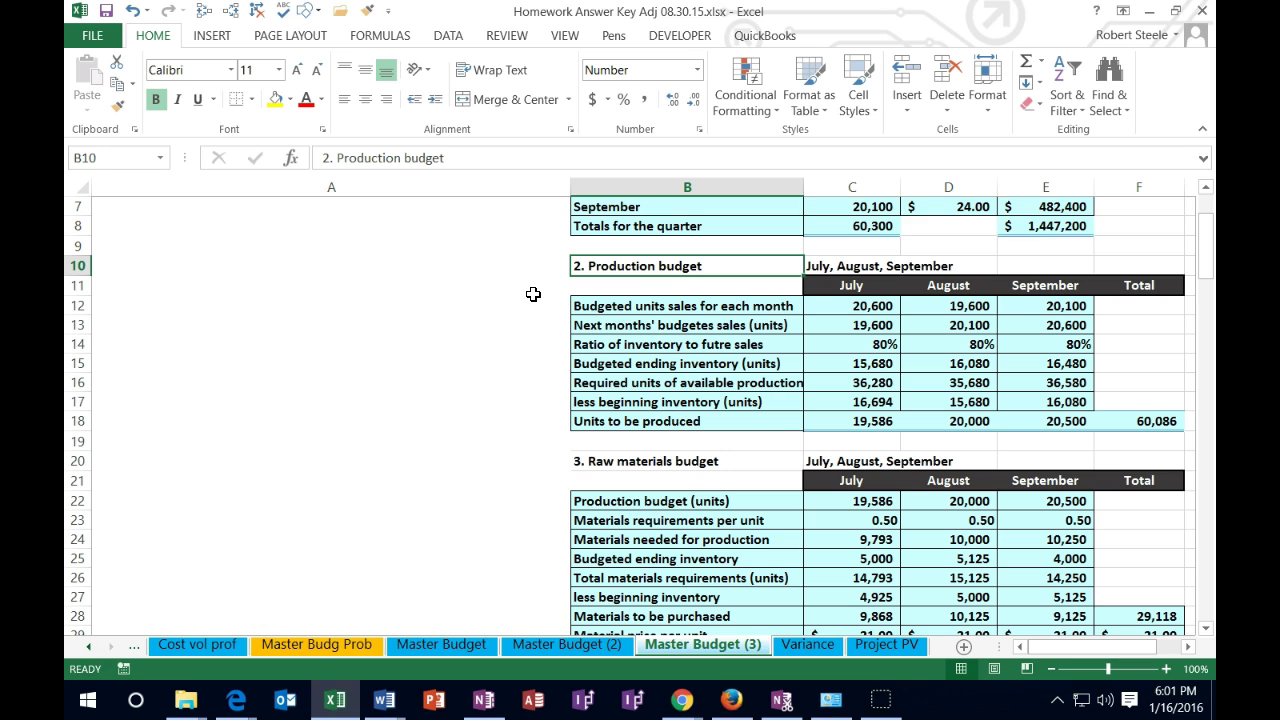
scroll(533, 294, down, 2)
click(595, 333)
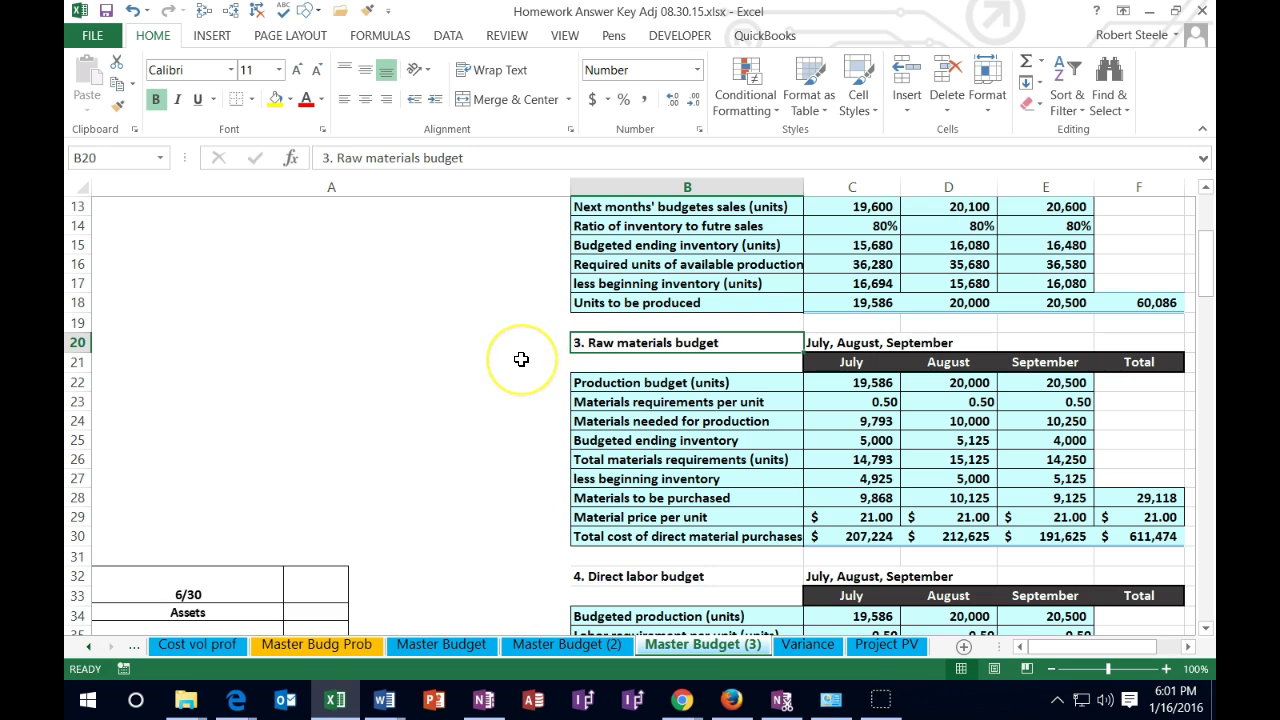
scroll(519, 357, down, 3)
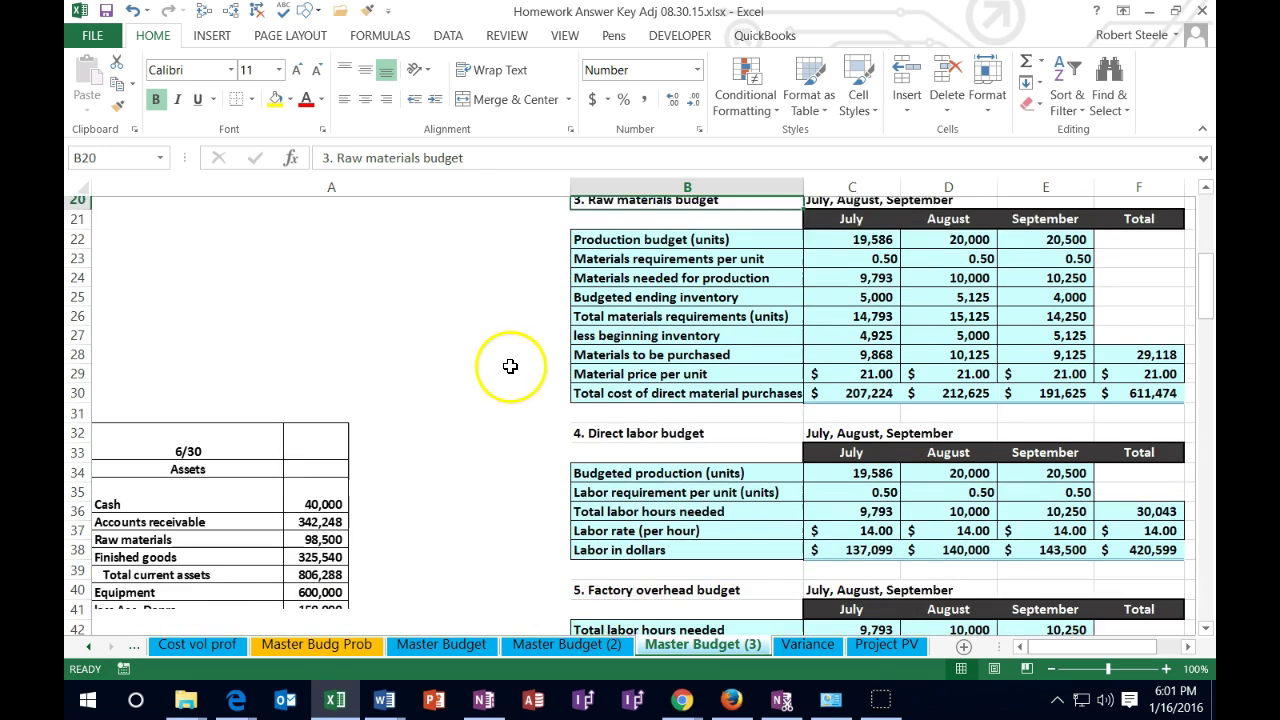
click(596, 400)
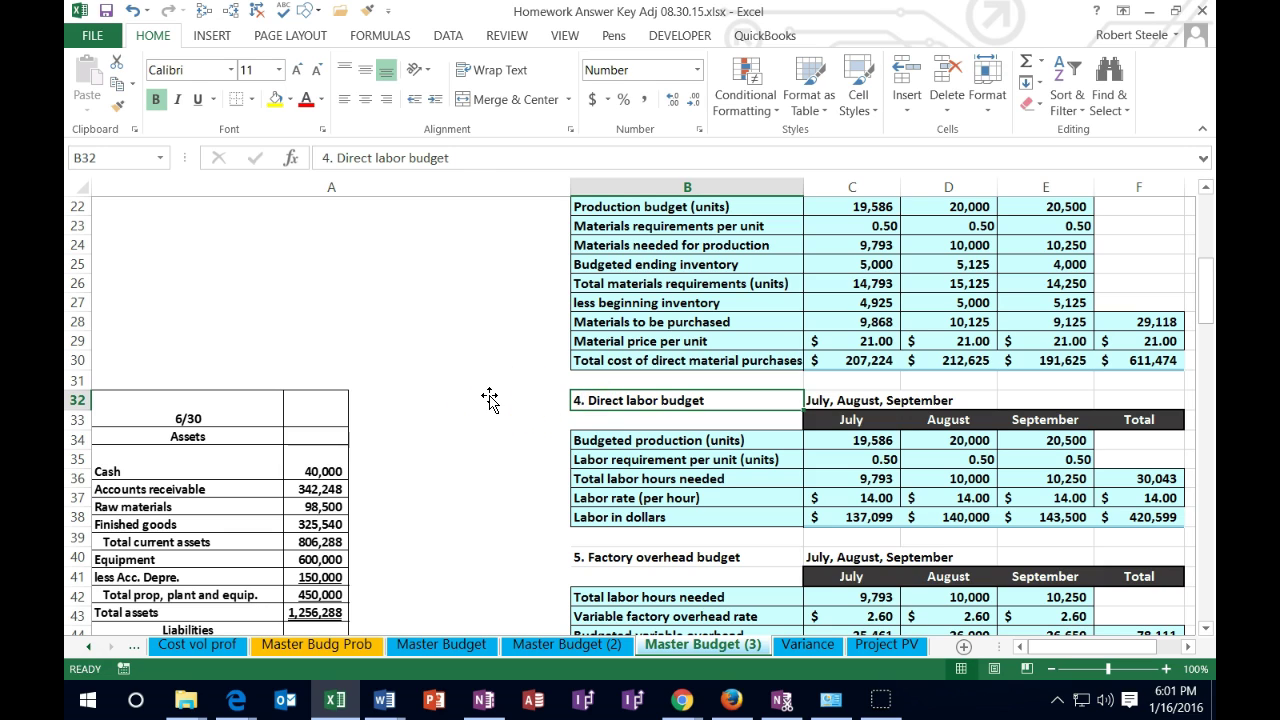
scroll(489, 398, down, 3)
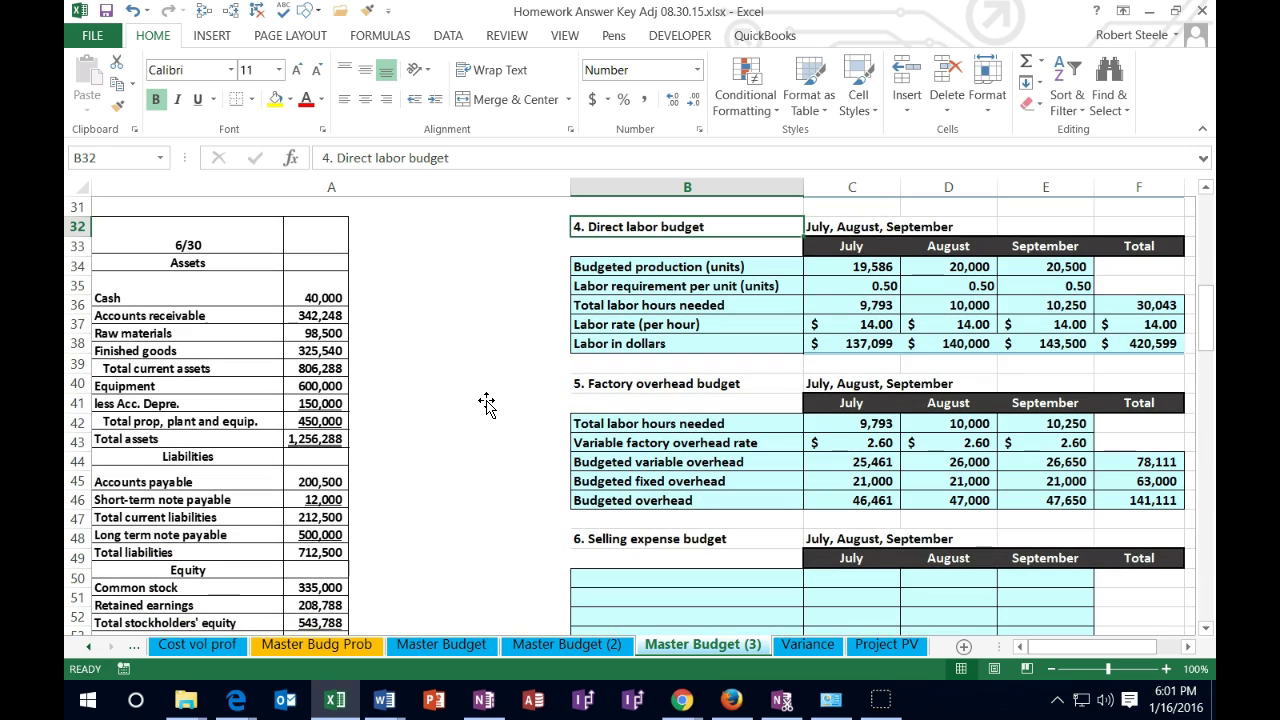
click(588, 387)
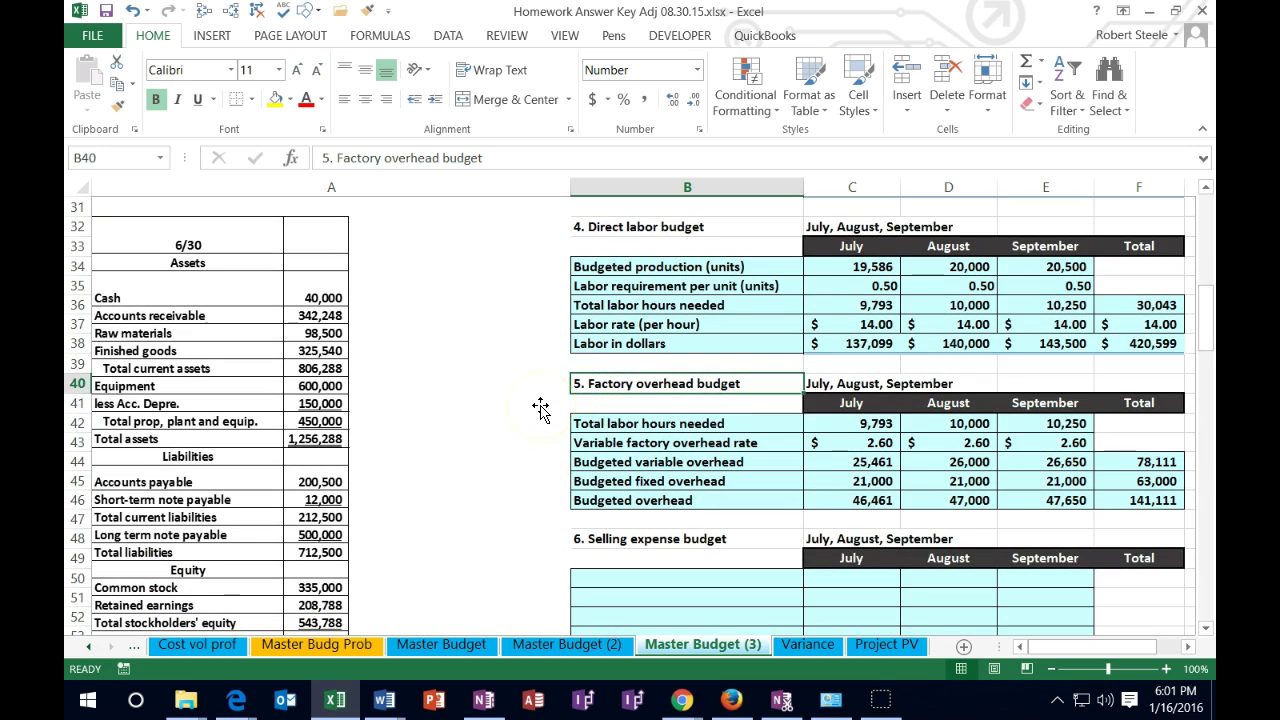
scroll(540, 407, down, 2)
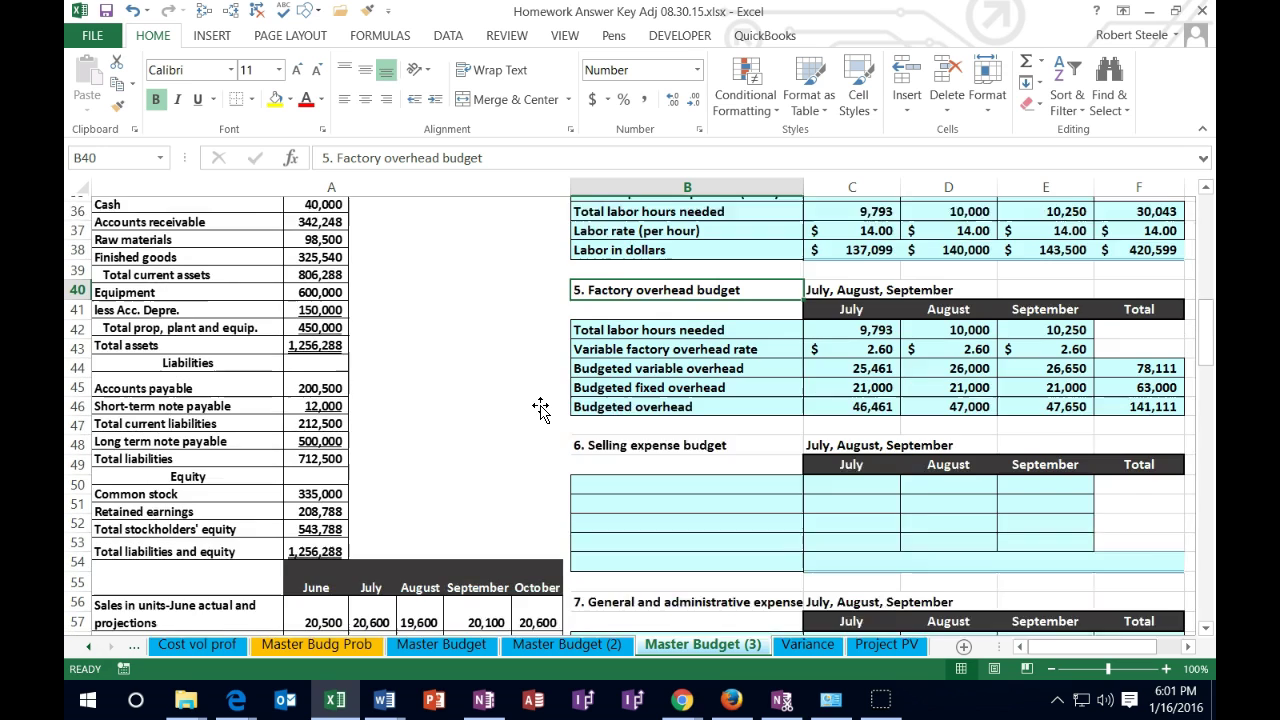
click(635, 424)
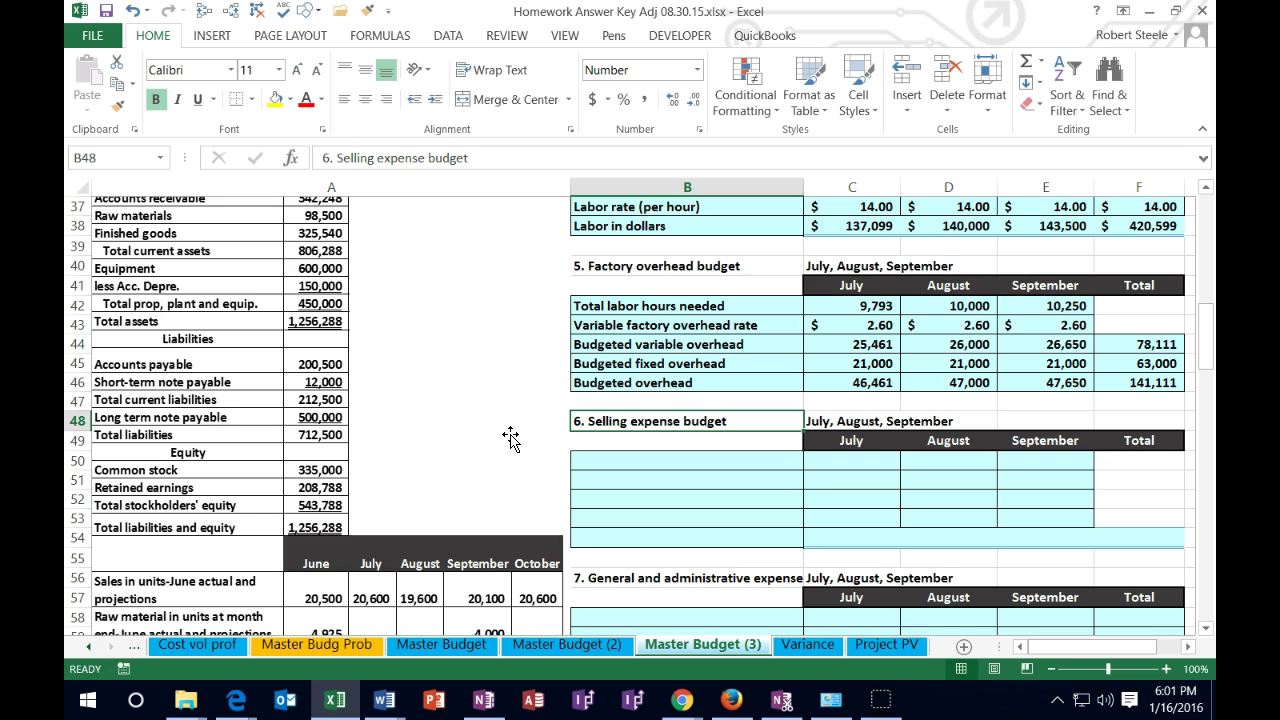
scroll(510, 437, down, 6)
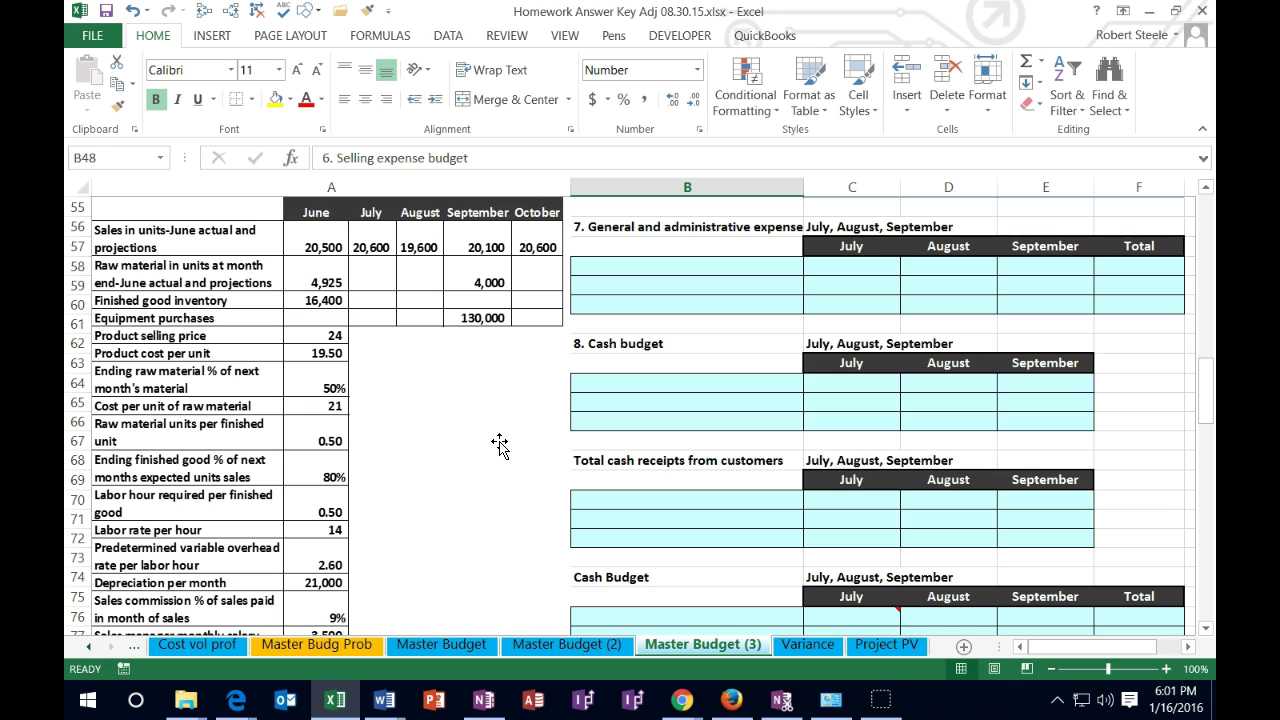
scroll(499, 444, down, 1)
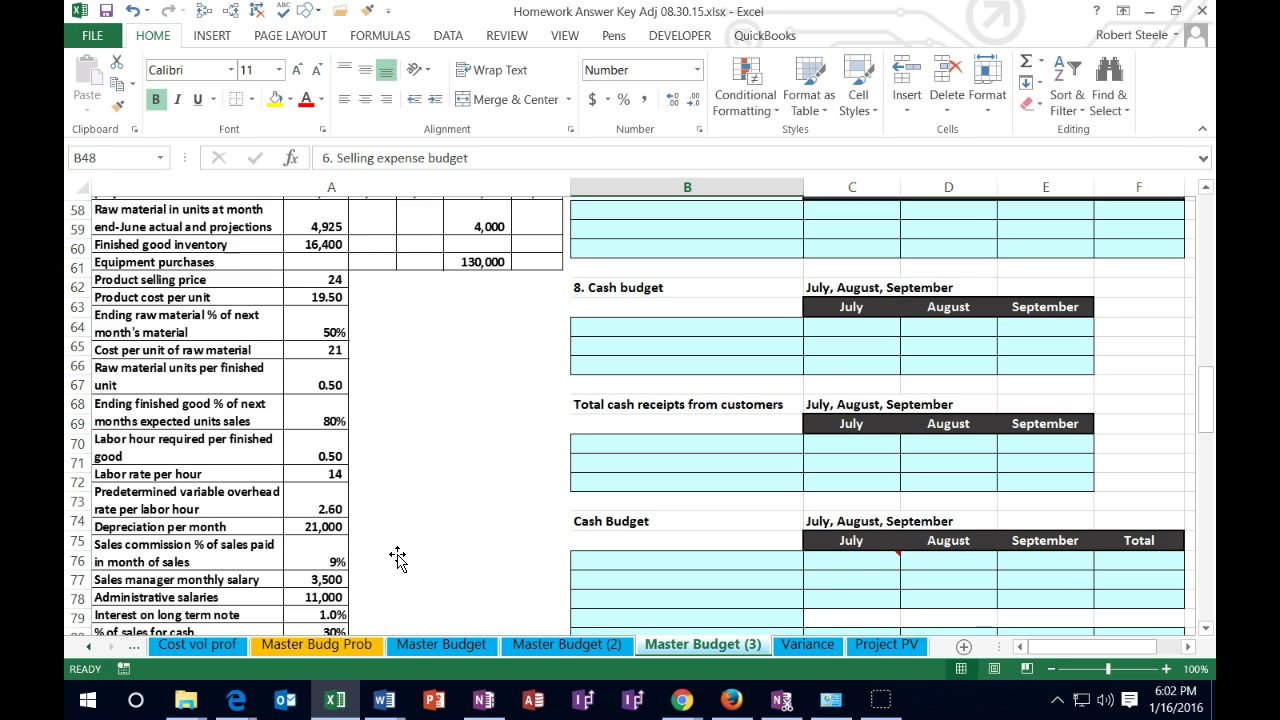
- Label the first row of the selling expense budget, cell B50, "Budgeted sales"
scroll(594, 446, up, 4)
click(594, 446)
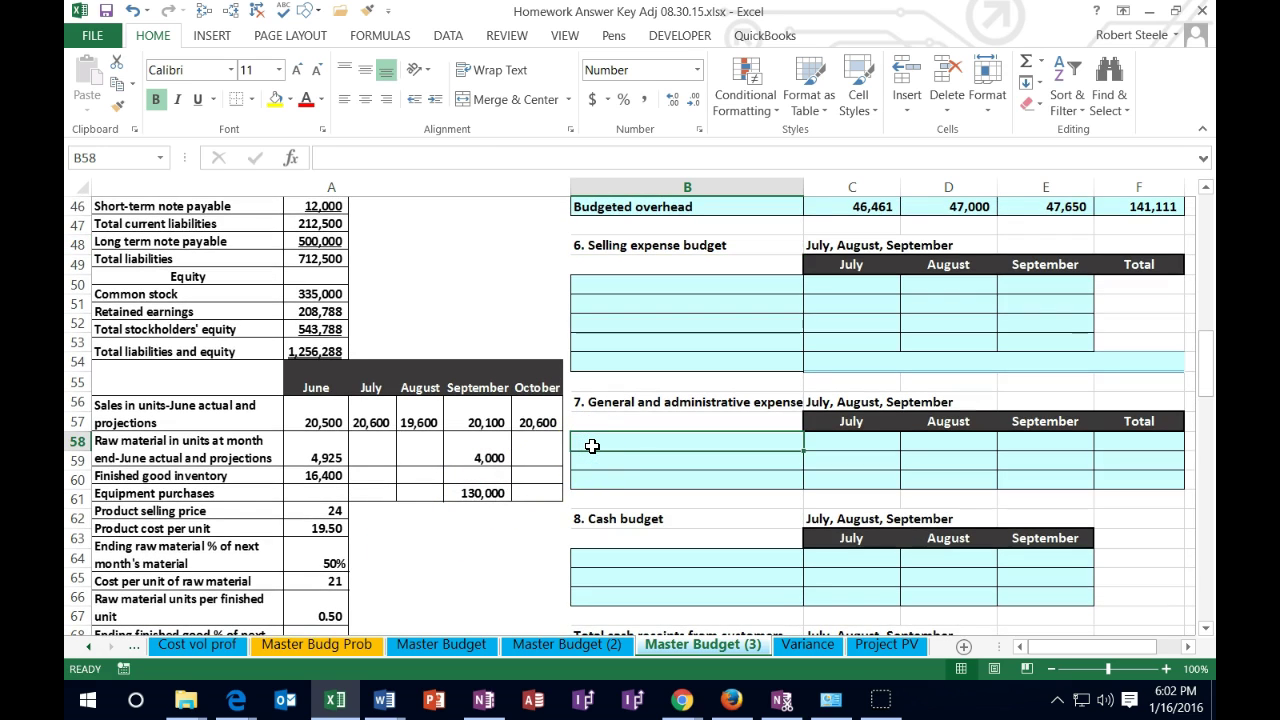
click(600, 284)
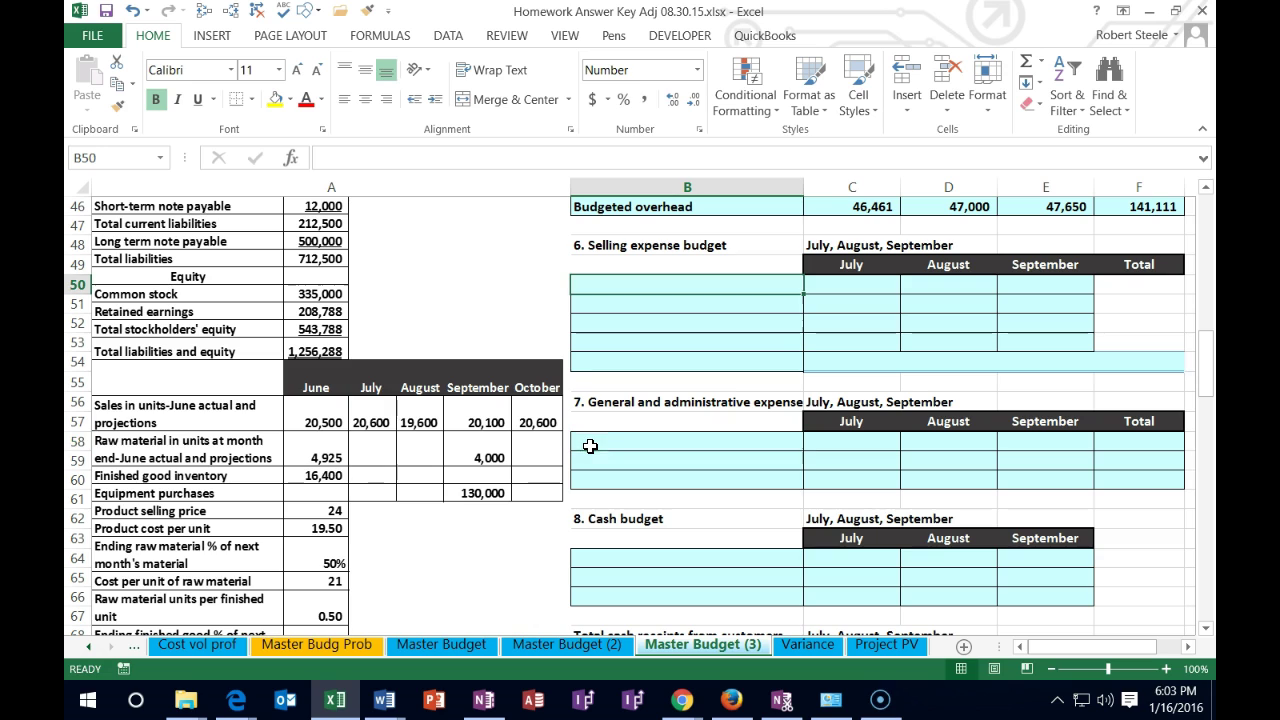
text(Bu)
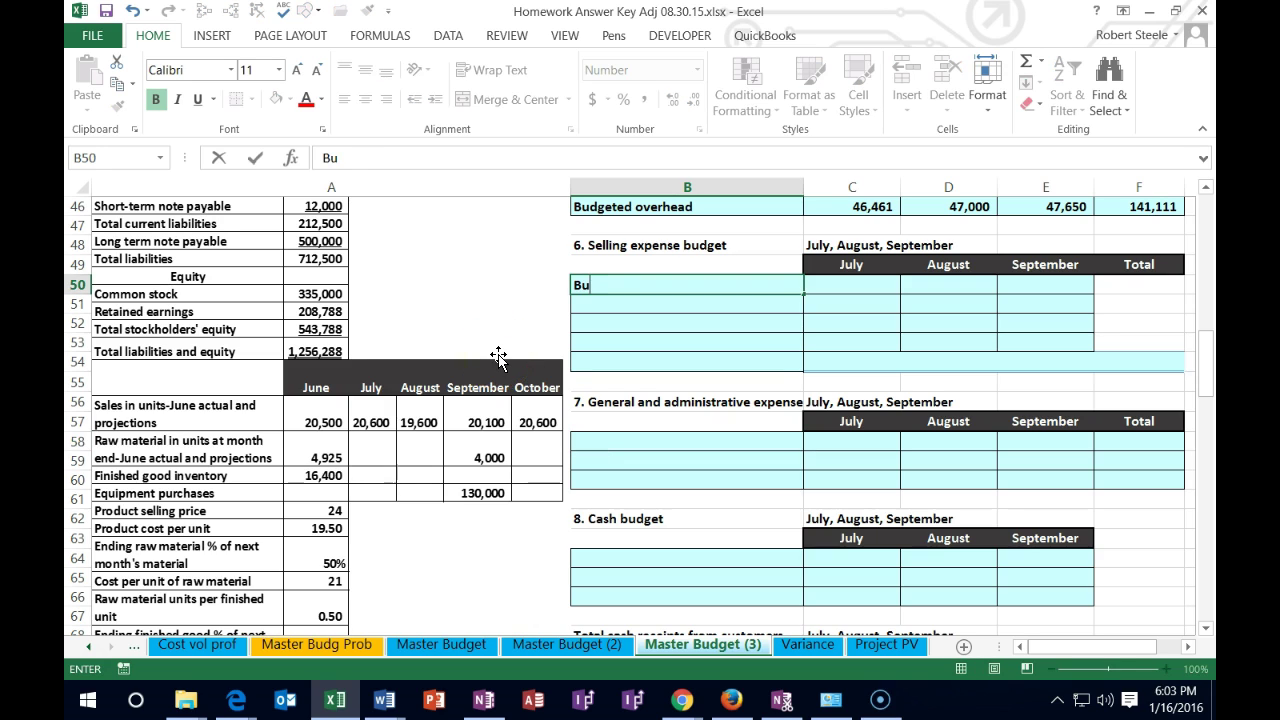
text(dgeted sa)
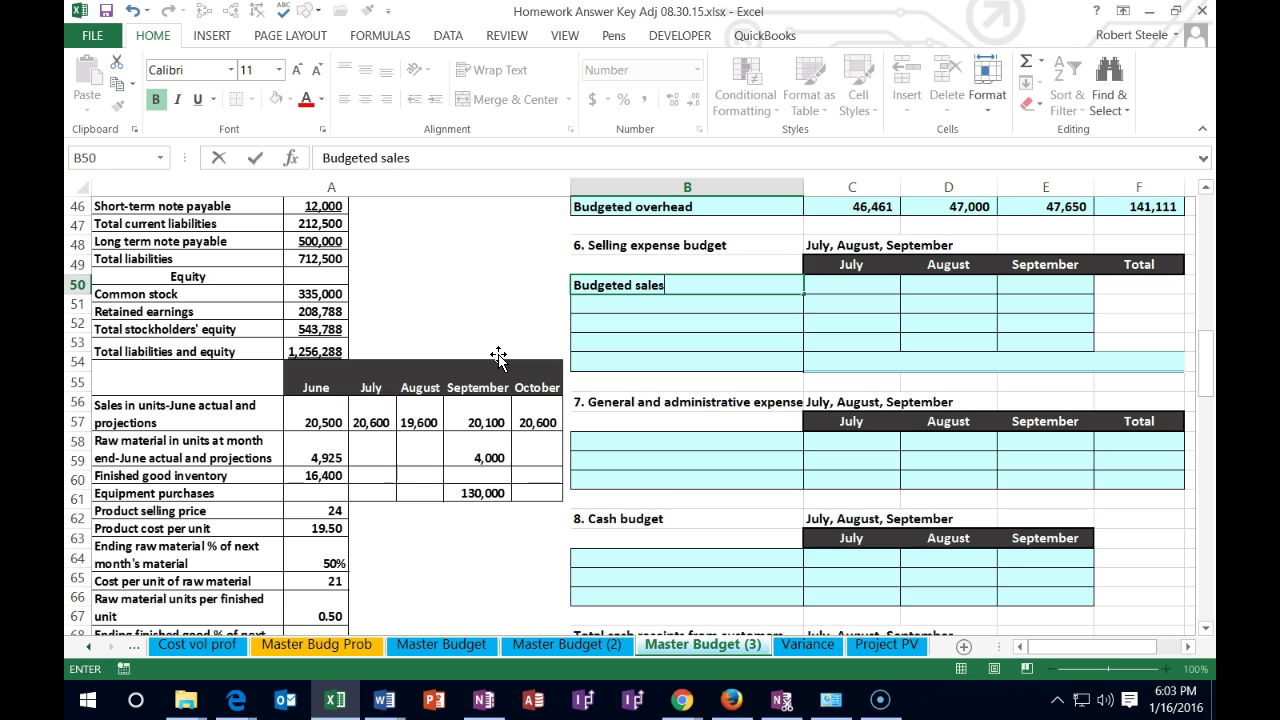
text(les)
key(Tab)
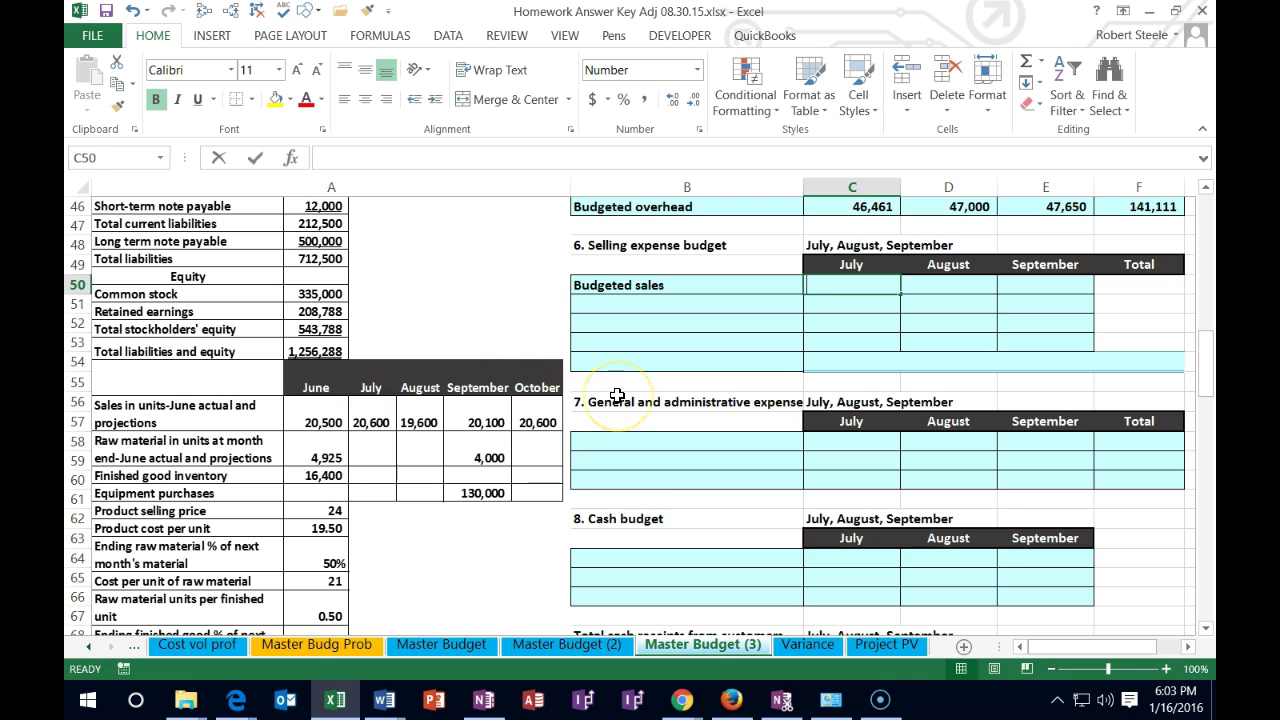
- Link July's budgeted sales in C50 to the July total dollars in the sales budget with =E5
text(=)
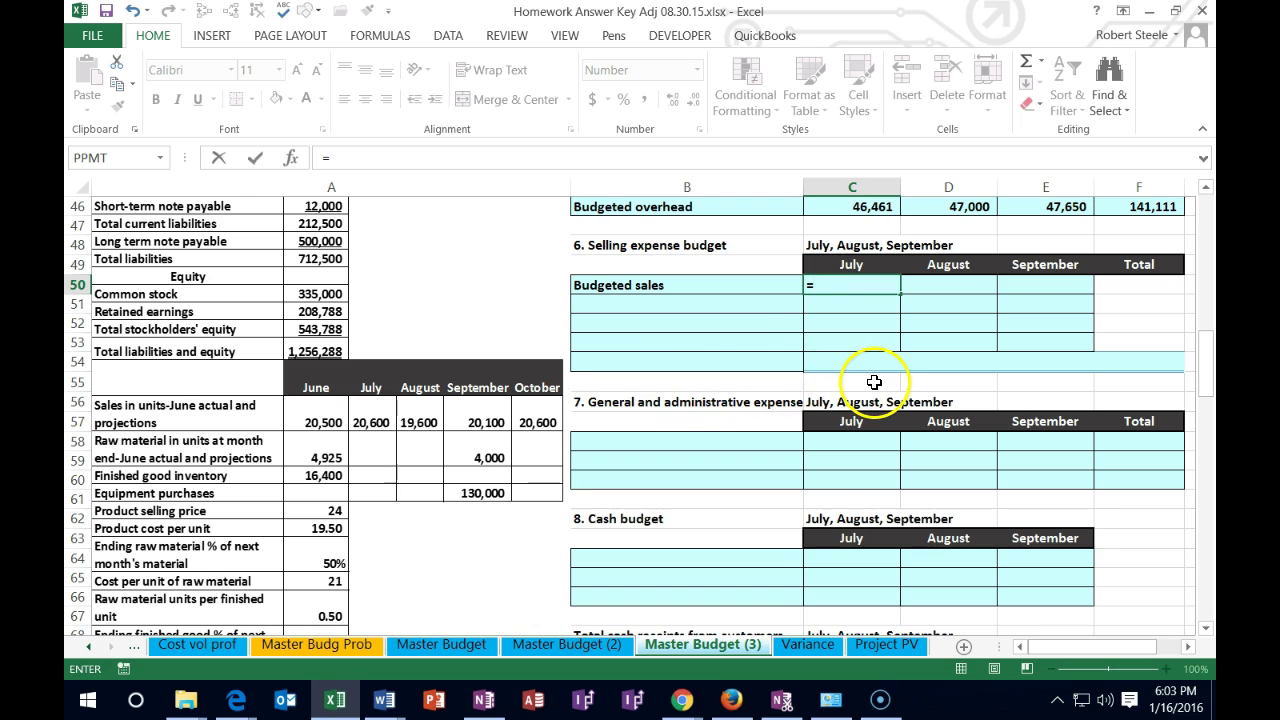
scroll(874, 382, up, 15)
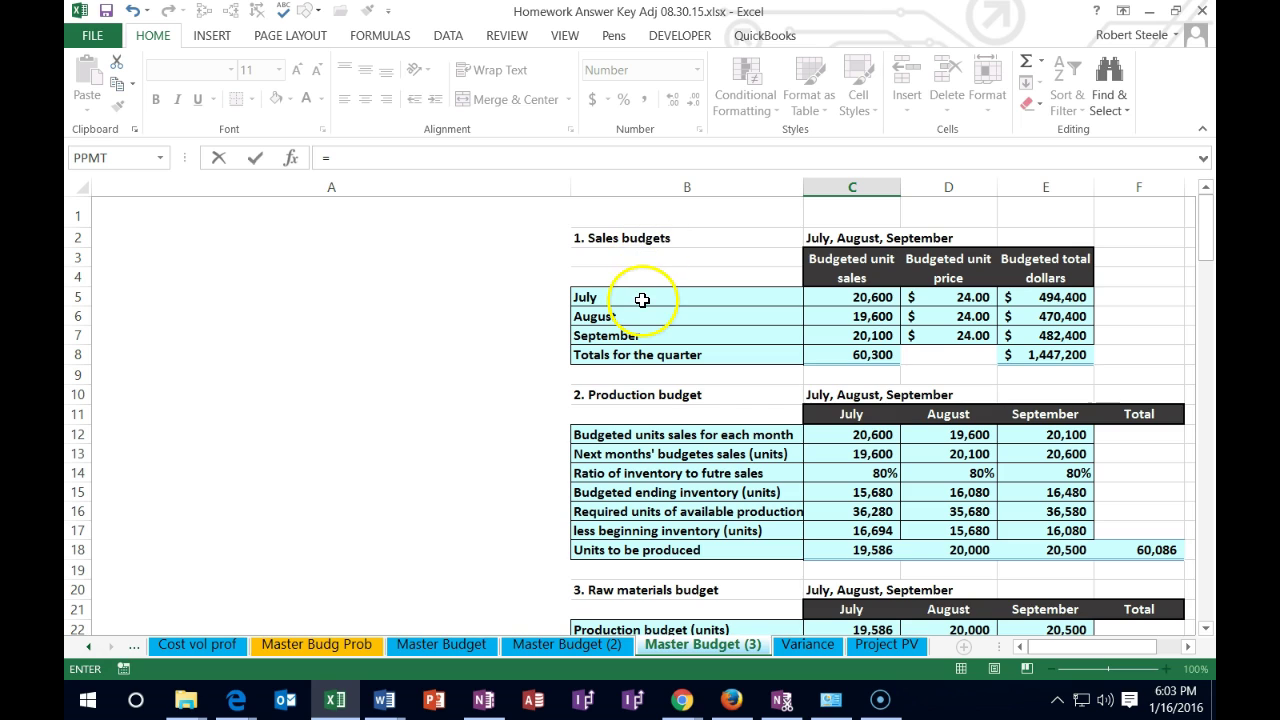
click(1038, 298)
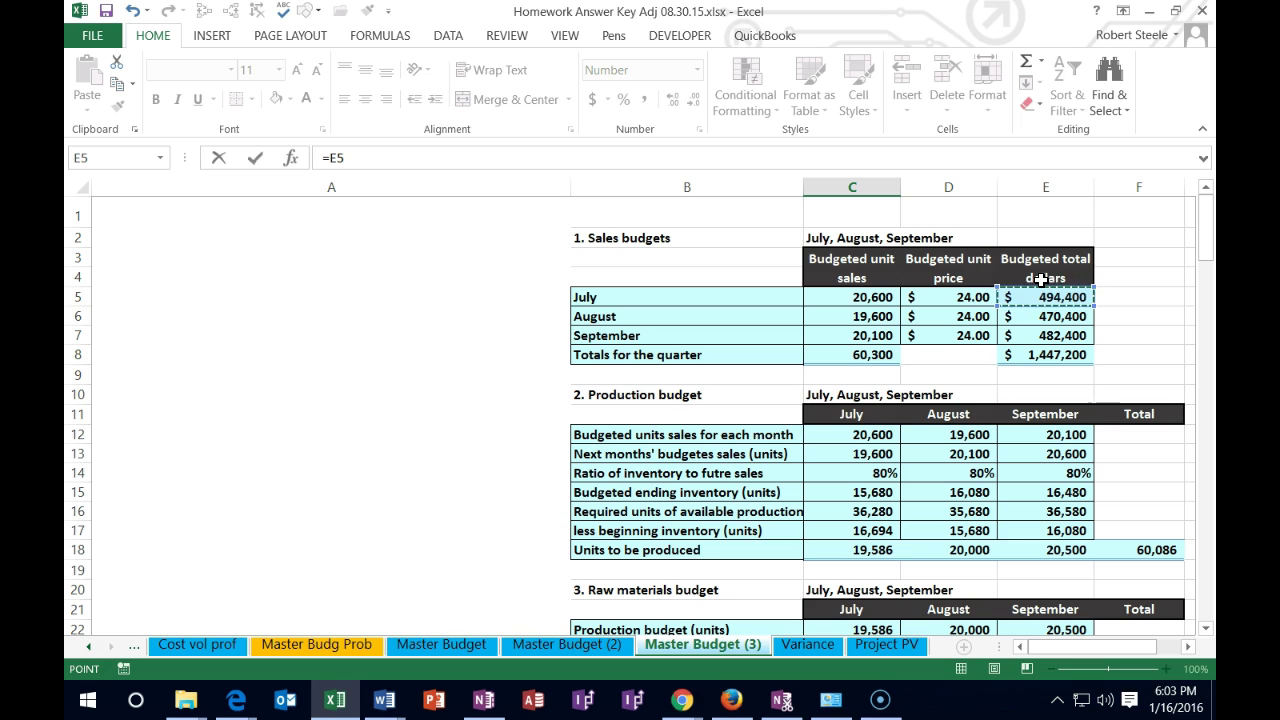
key(Tab)
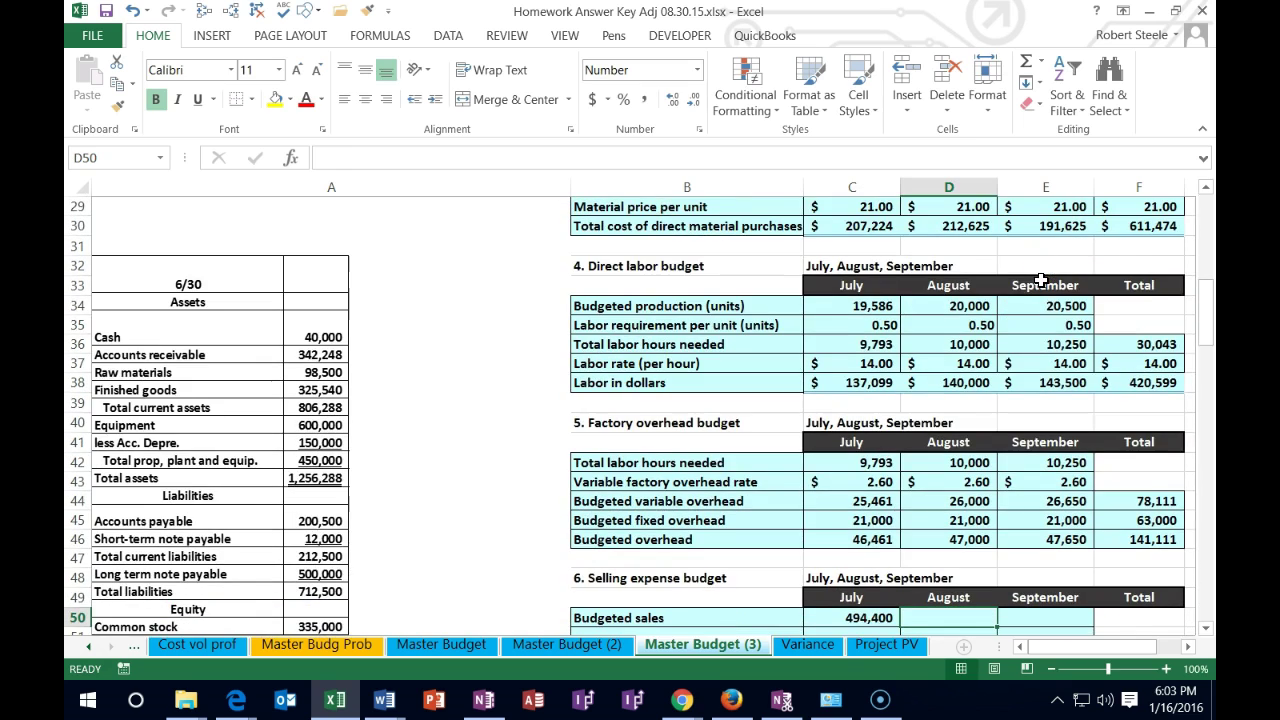
scroll(1007, 397, down, 2)
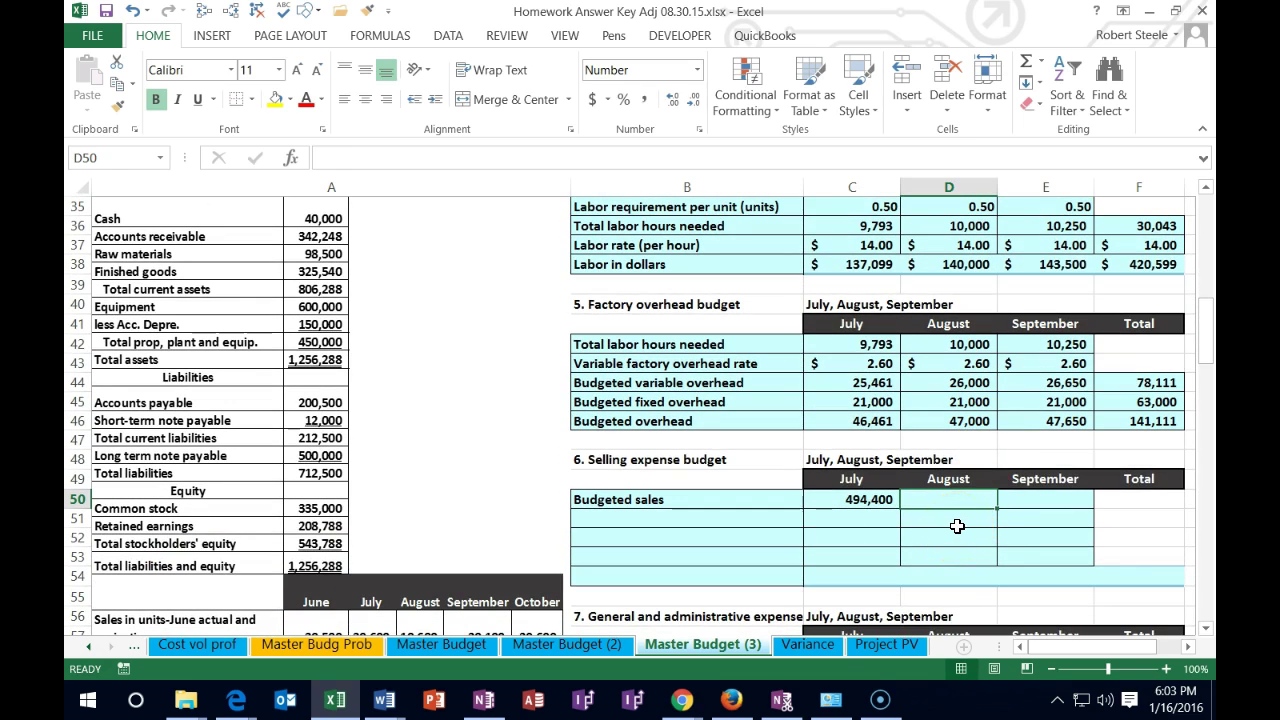
- Link August's budgeted sales in D50 to the August total dollars in the sales budget with =E6
text(=)
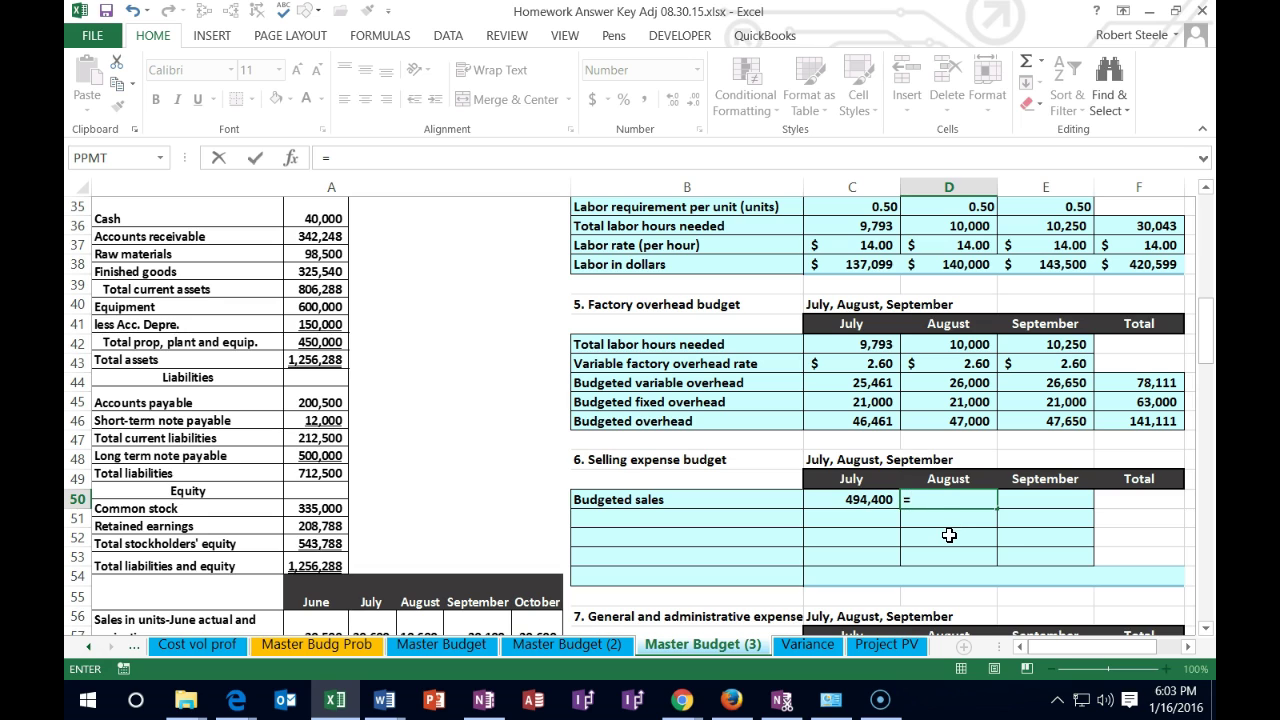
scroll(949, 535, up, 11)
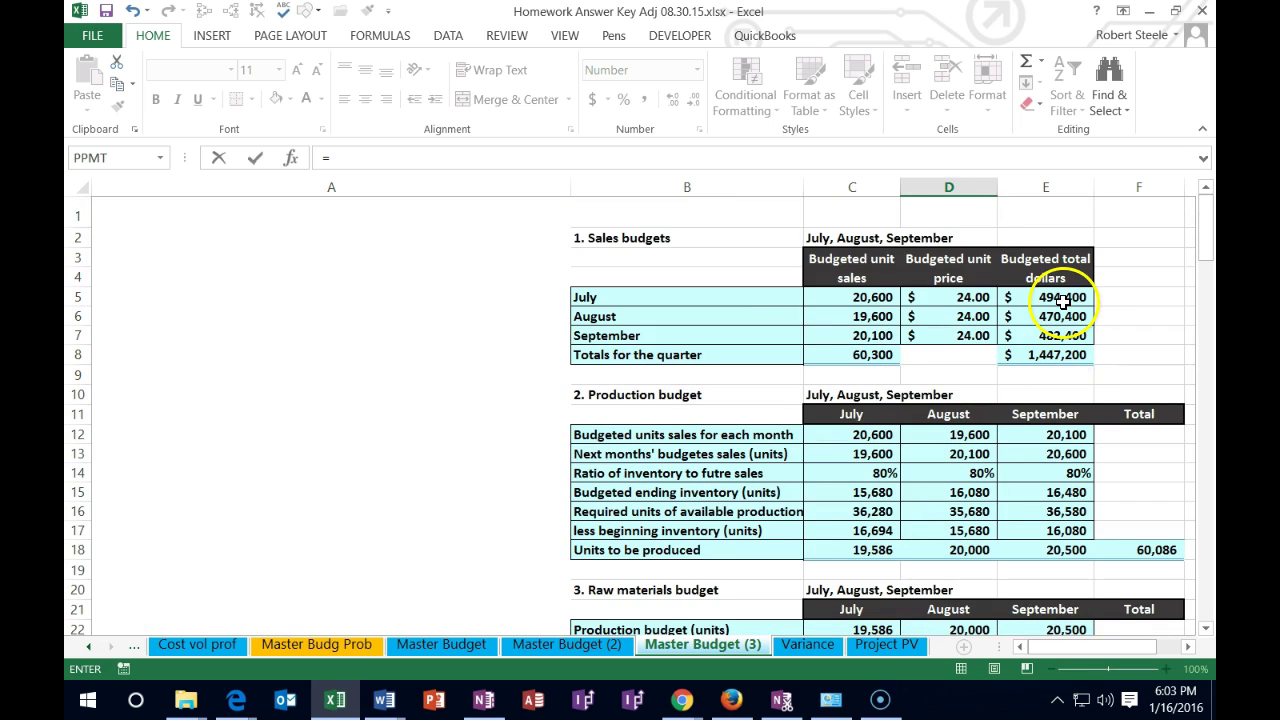
click(1062, 316)
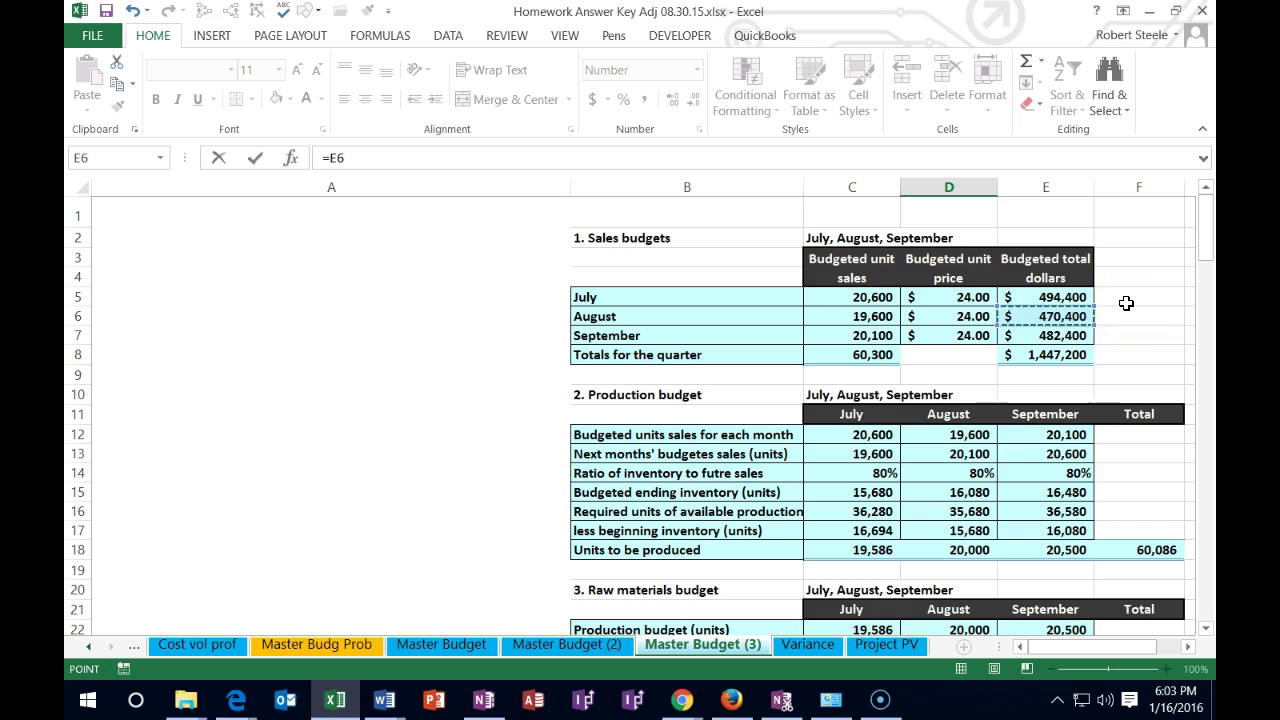
key(Return)
scroll(1126, 303, down, 3)
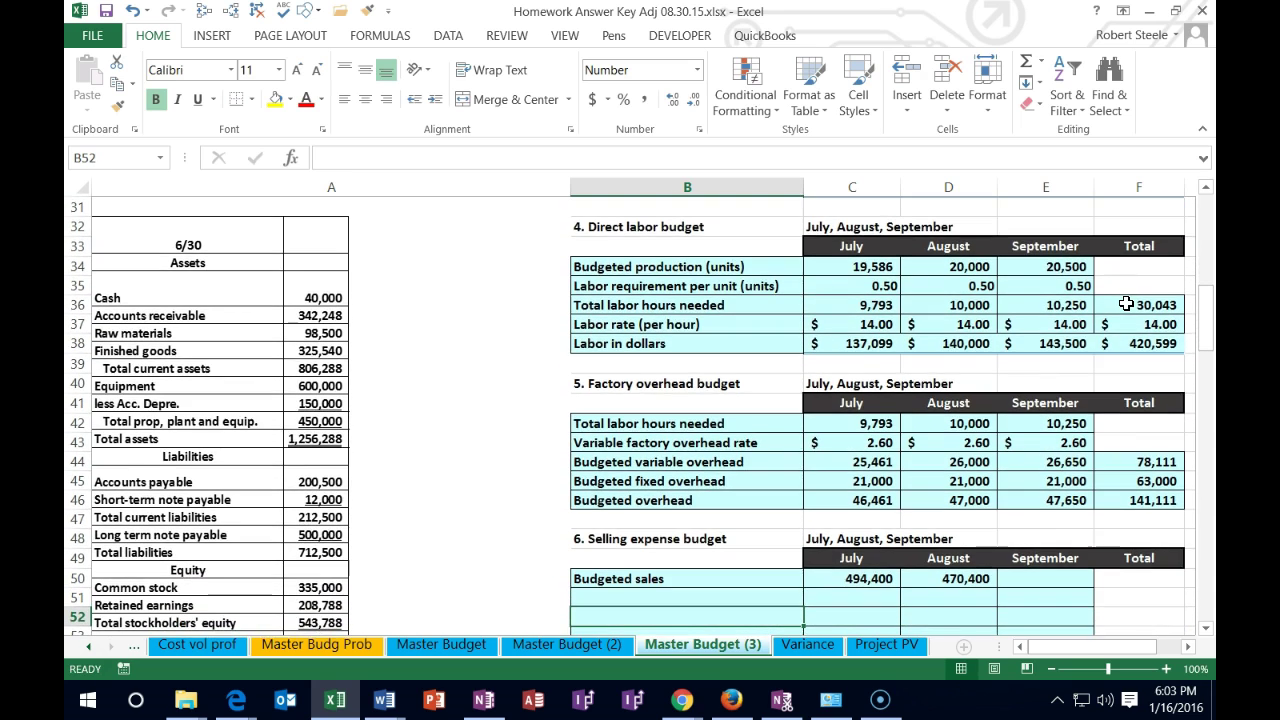
- Link September's budgeted sales in E50 to the sales budget's September total dollars (E7), and format the three monthly amounts with dollar signs
click(1051, 462)
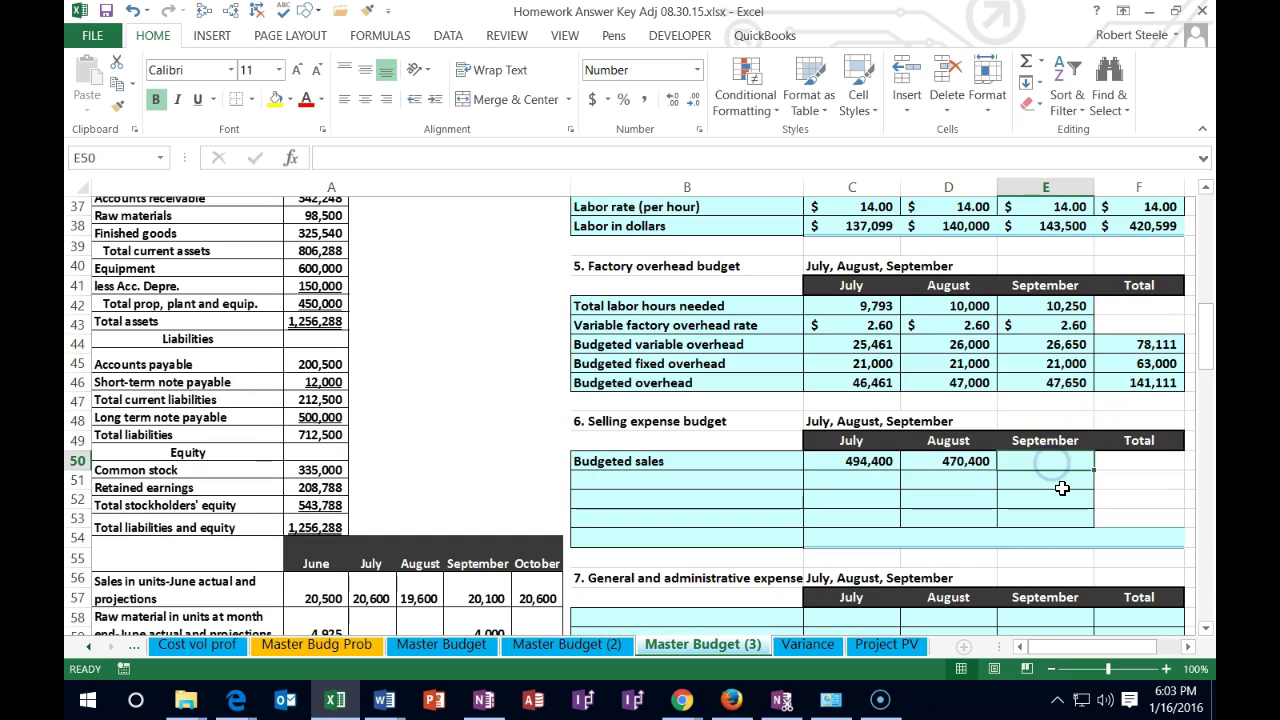
text(=)
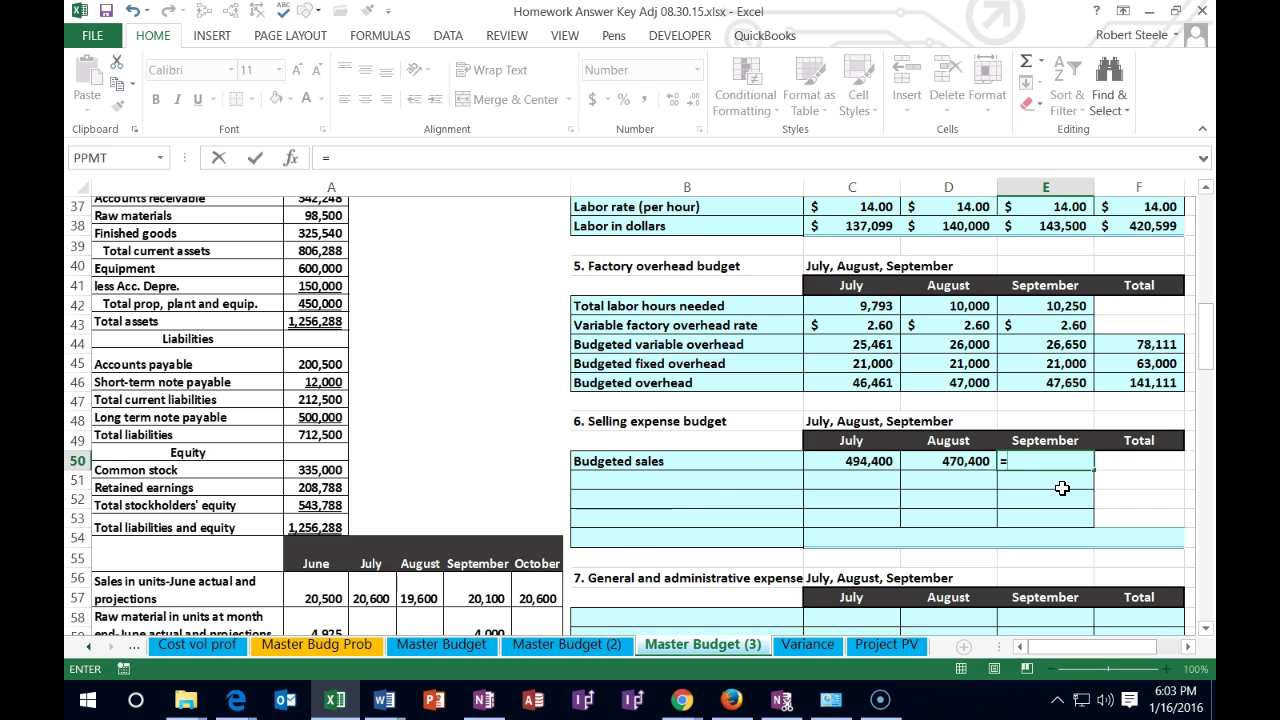
scroll(1050, 475, up, 12)
click(1055, 336)
key(Return)
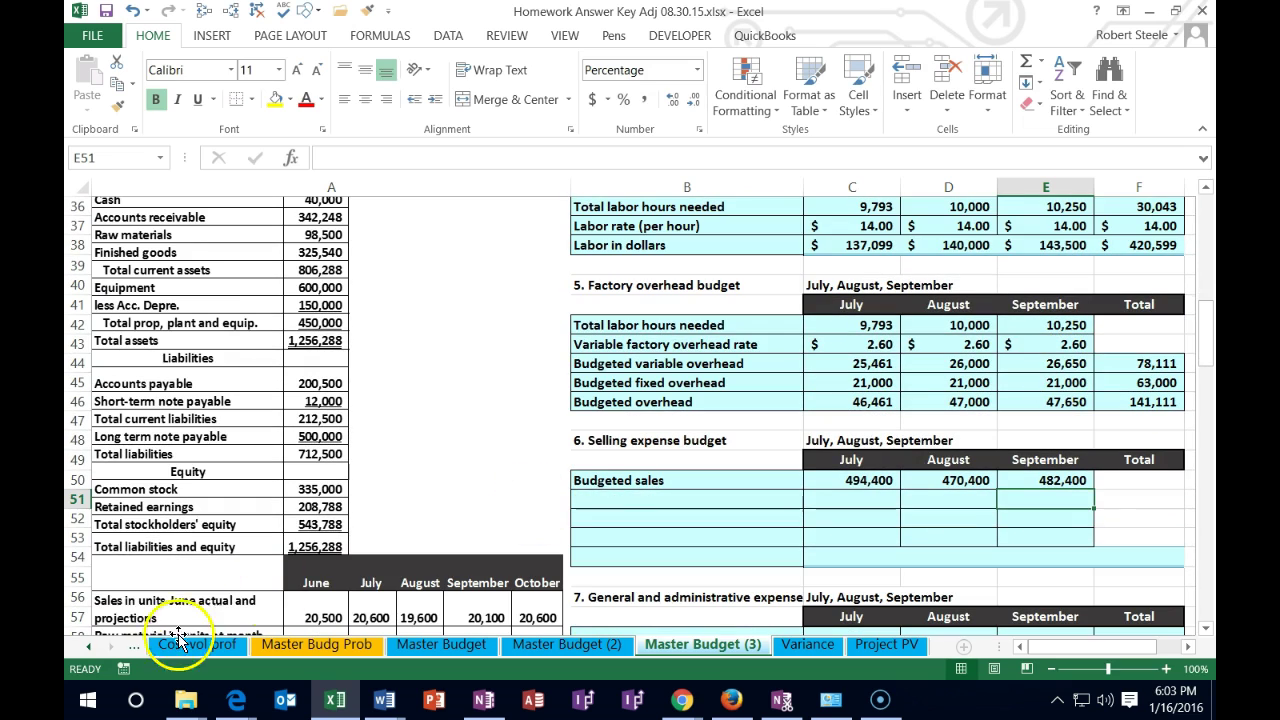
key(Left)
key(Left)
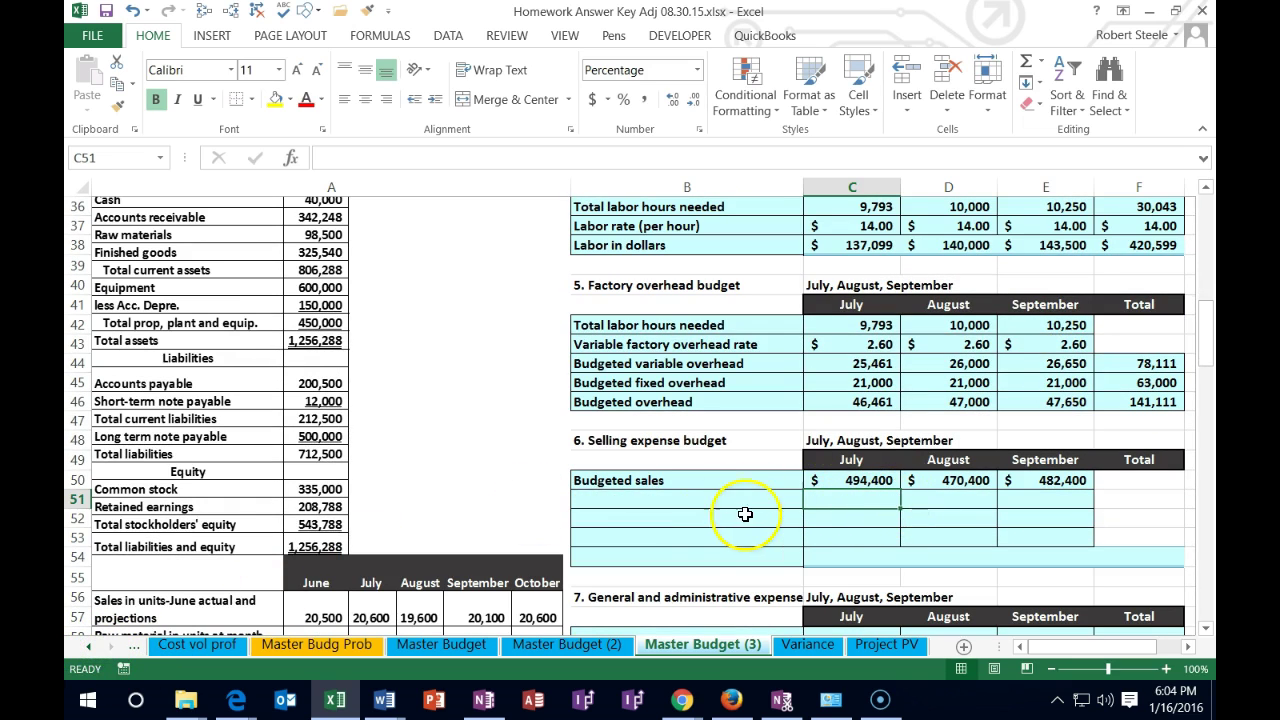
- Label the second row of the selling expense budget, cell B51, "Sales commission %"
click(690, 505)
scroll(490, 495, down, 2)
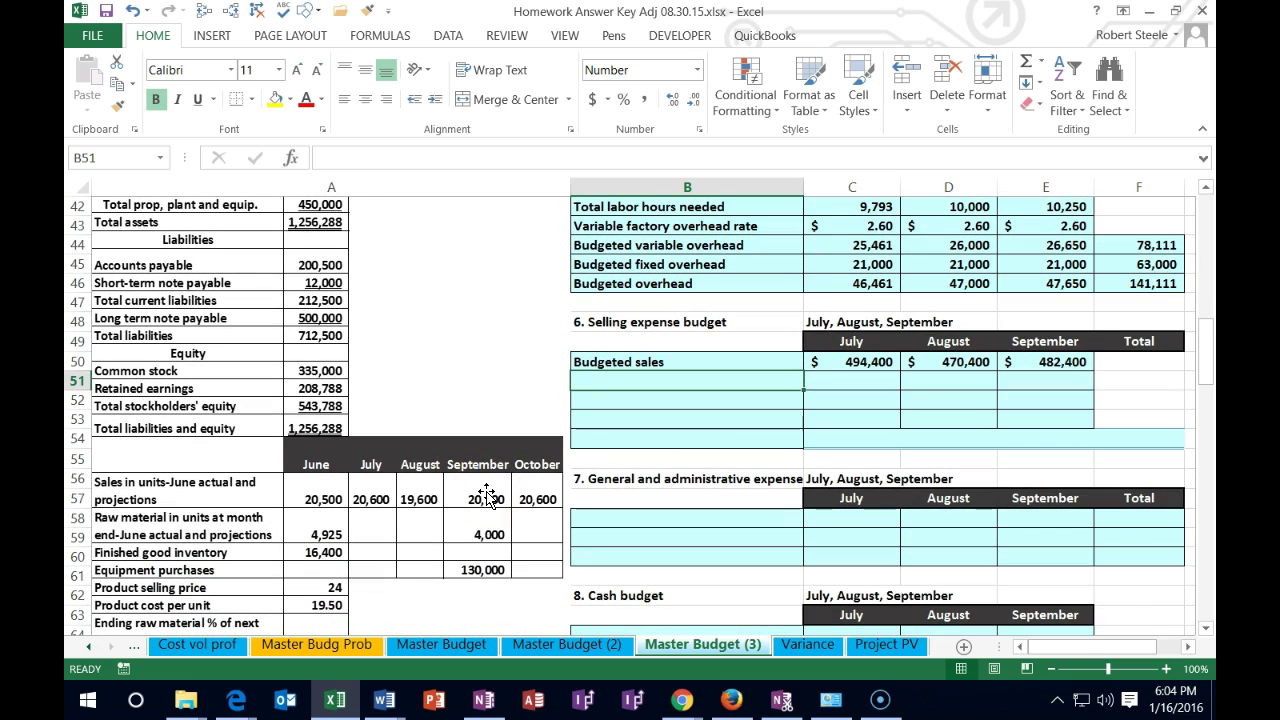
text(Sales c)
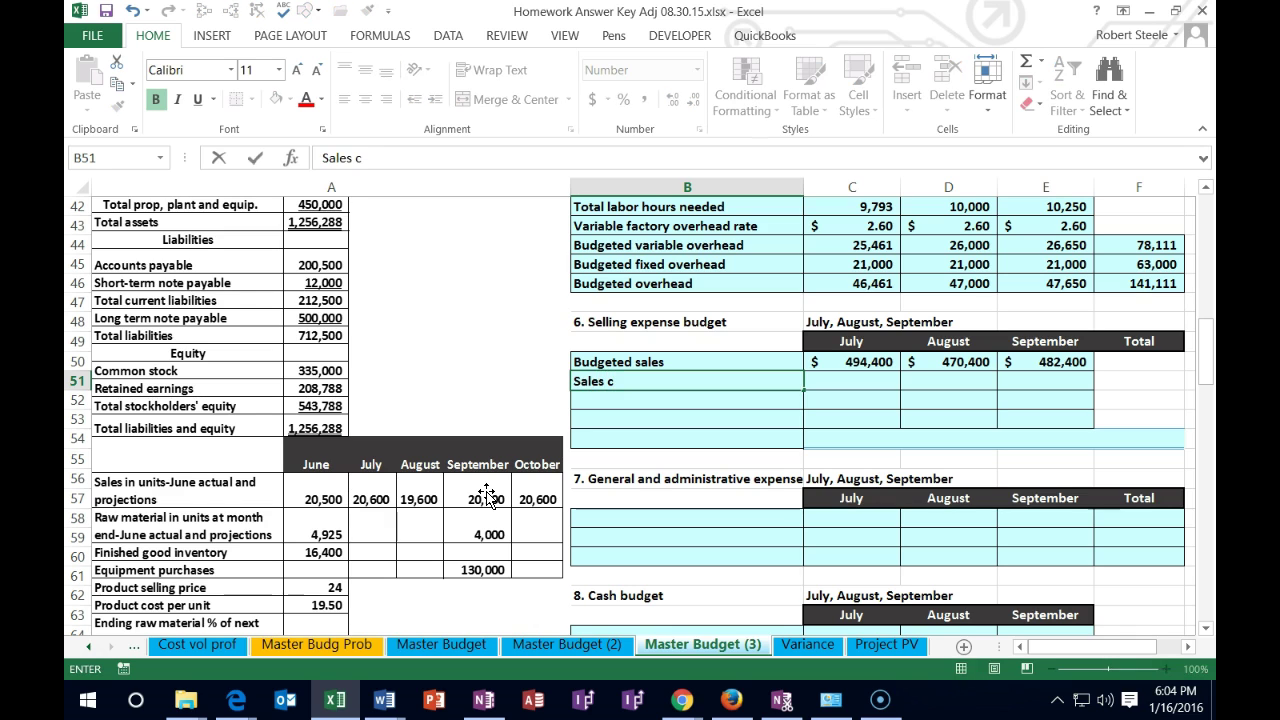
text(ommission)
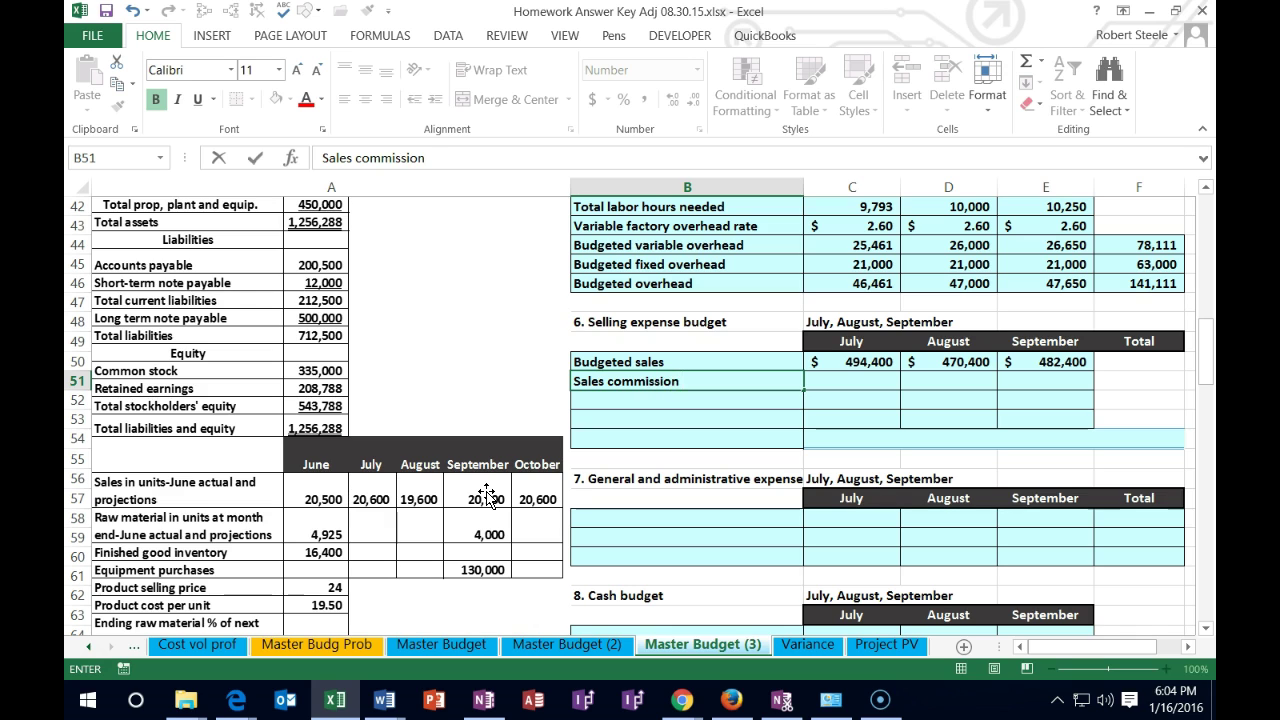
text( %)
key(Tab)
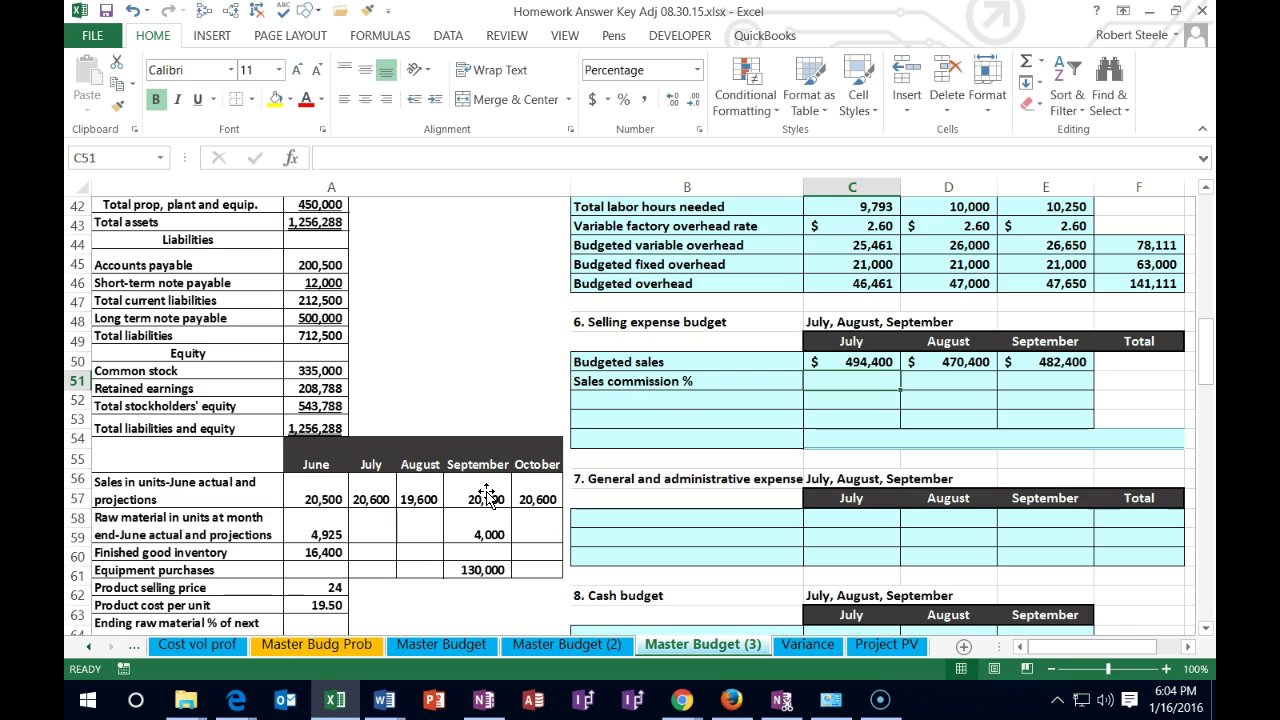
- Enter a 9% sales commission rate for July, August and September in C51:E51
text(9)
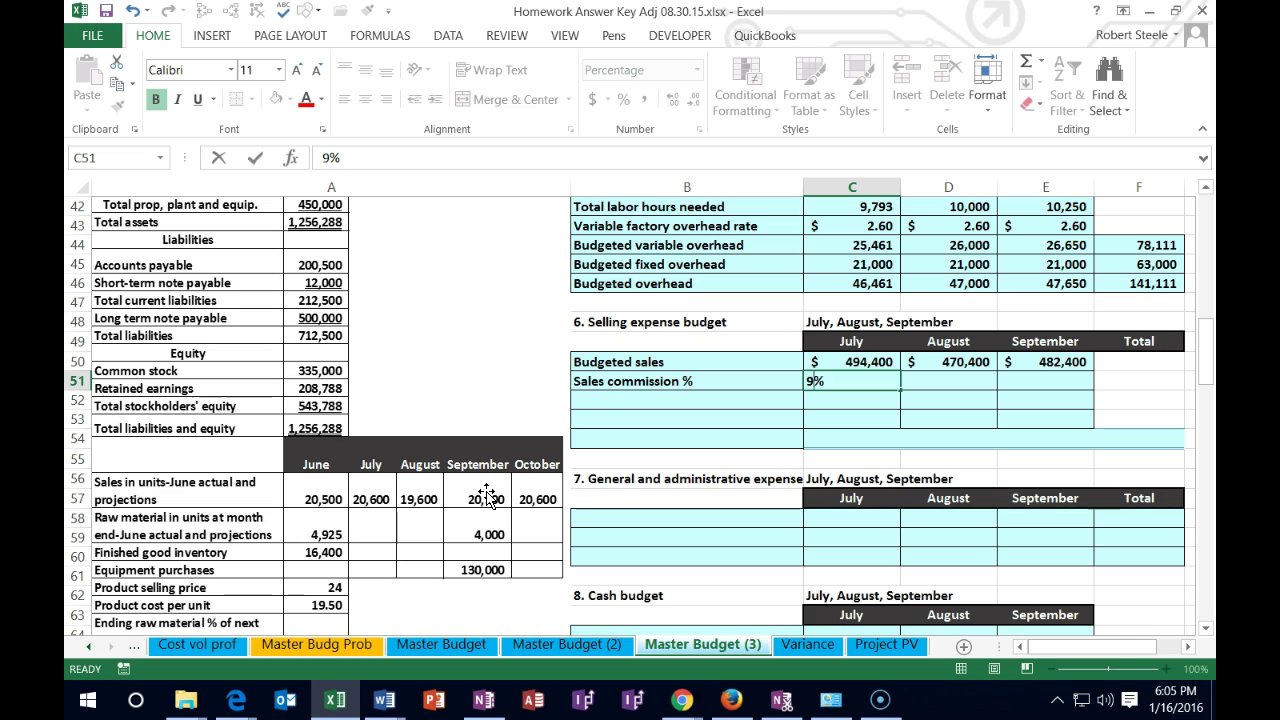
key(Tab)
text(9)
key(Tab)
text(9)
key(ctrl+Return)
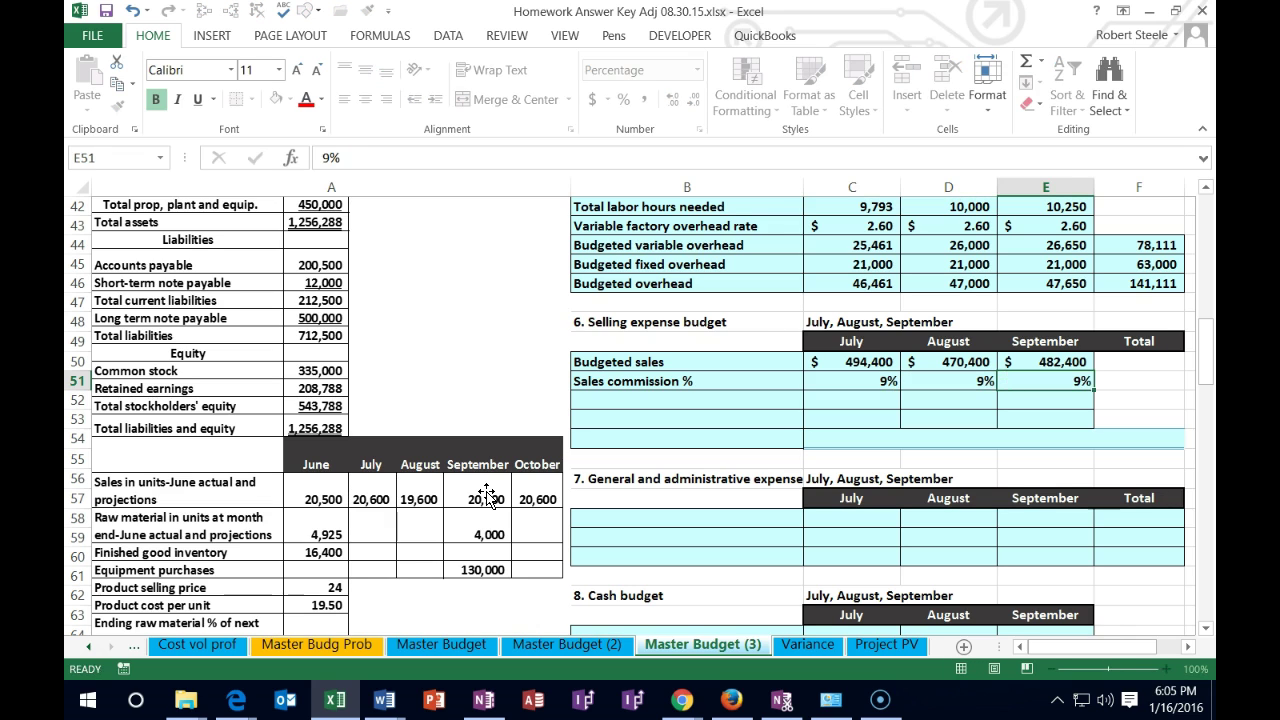
- Calculate July's sales commissions in C52 by multiplying budgeted sales by the commission rate with =C50*C51
key(Tab)
key(shift+Tab)
key(shift+Tab)
key(shift+Tab)
key(Down)
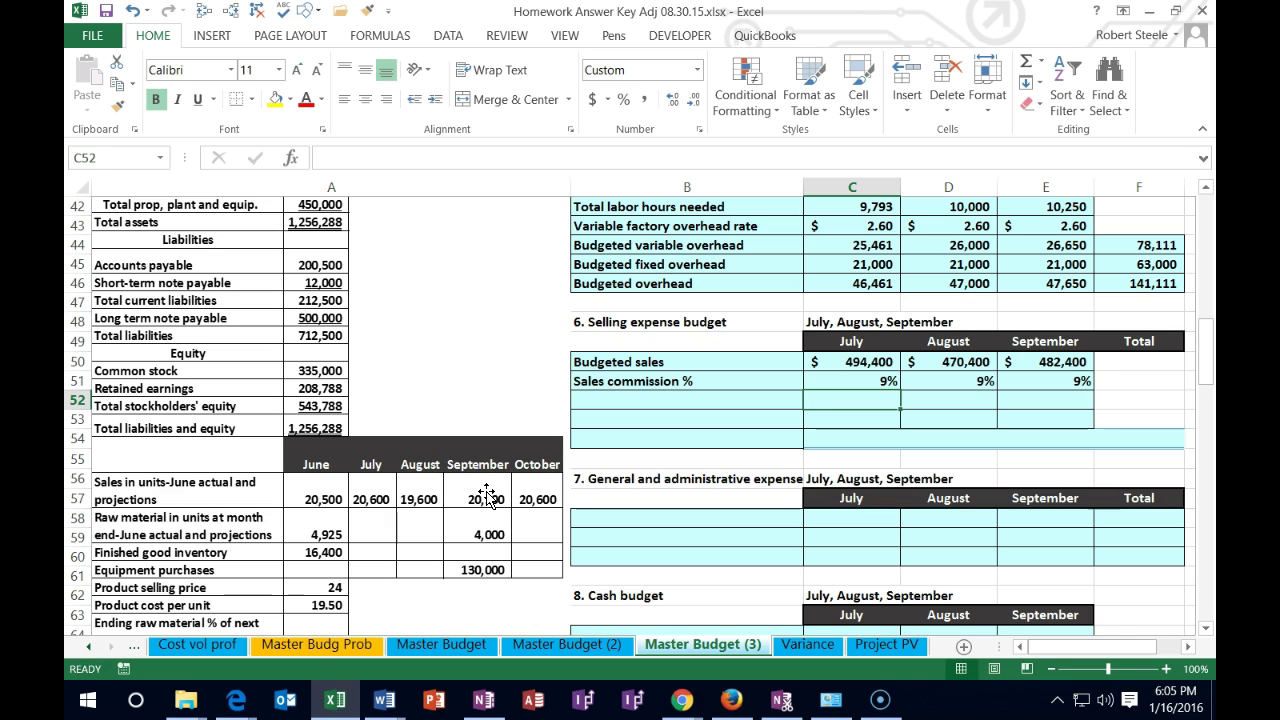
text(=)
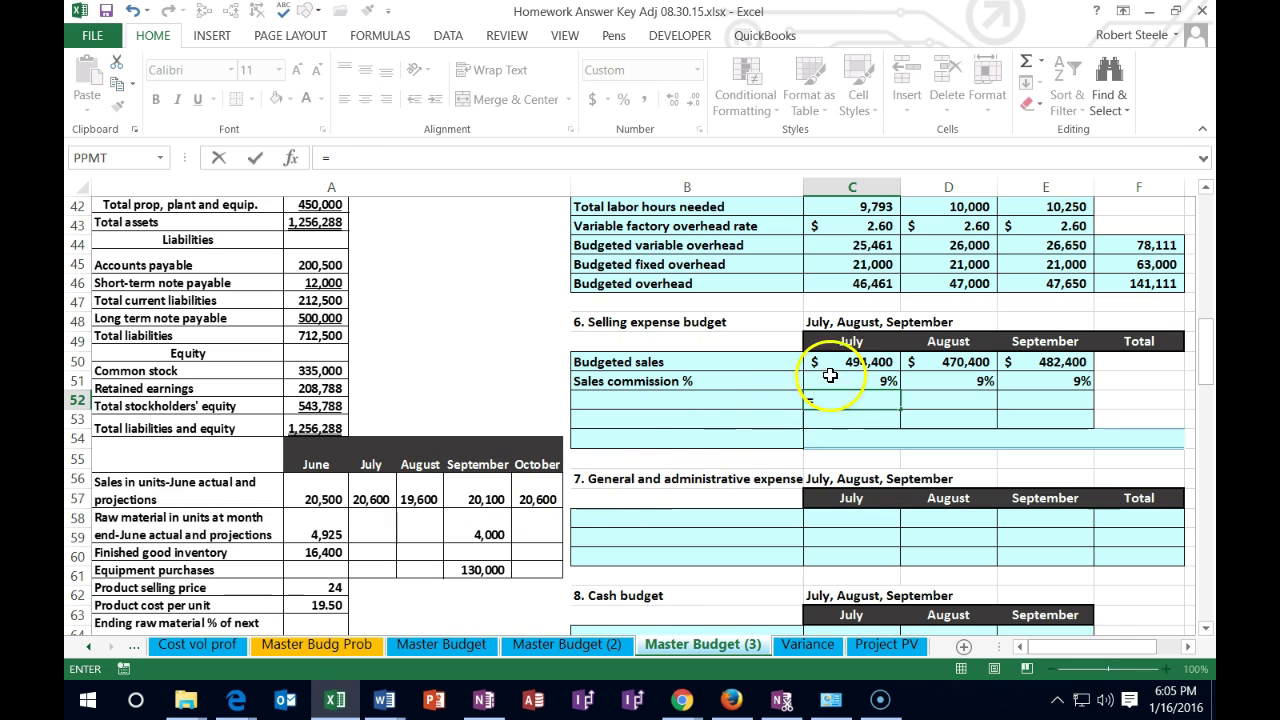
click(840, 364)
text(*)
click(858, 385)
key(Tab)
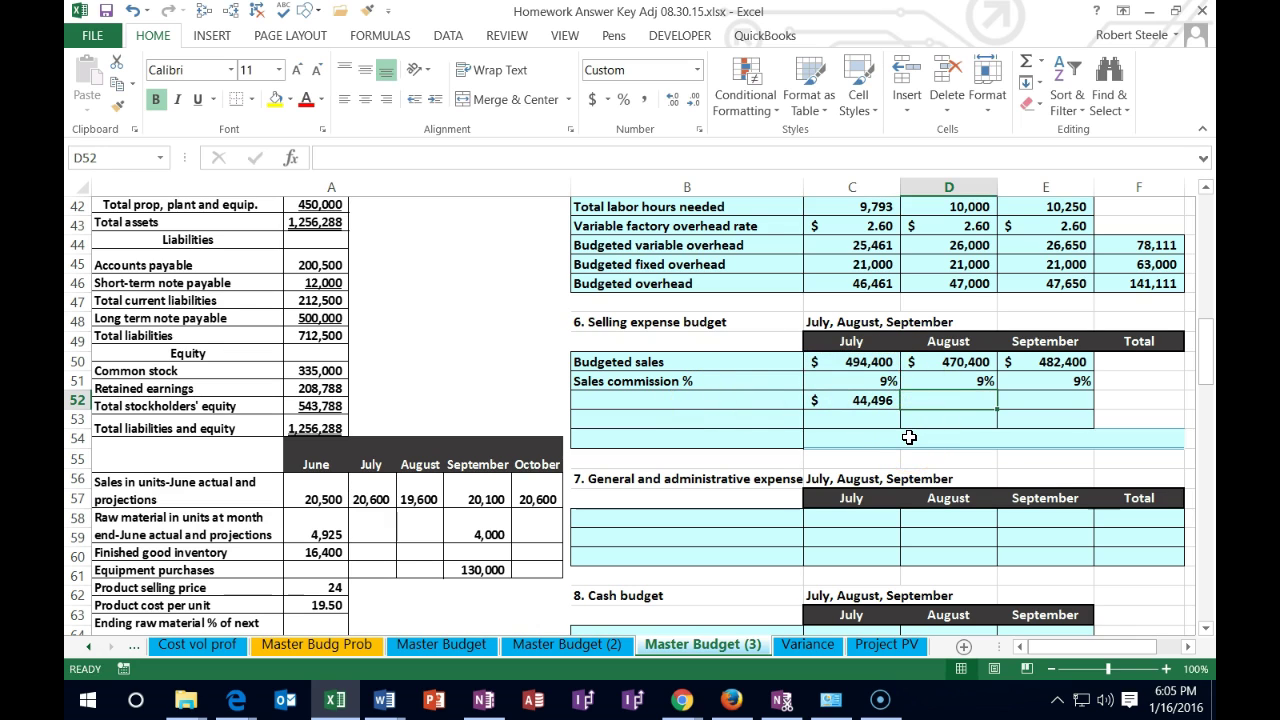
- Calculate August's sales commissions in D52 as budgeted sales times the commission rate with =D50*D51
text(=)
click(945, 362)
text(*)
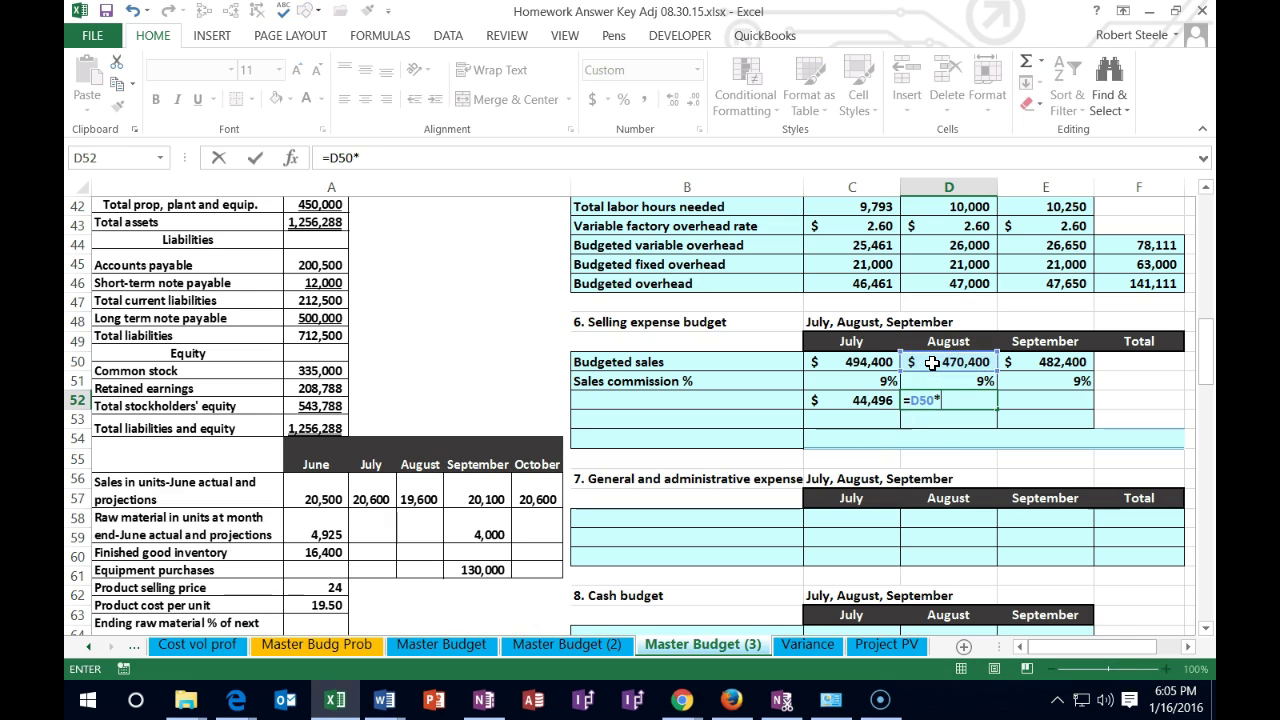
click(947, 381)
key(Return)
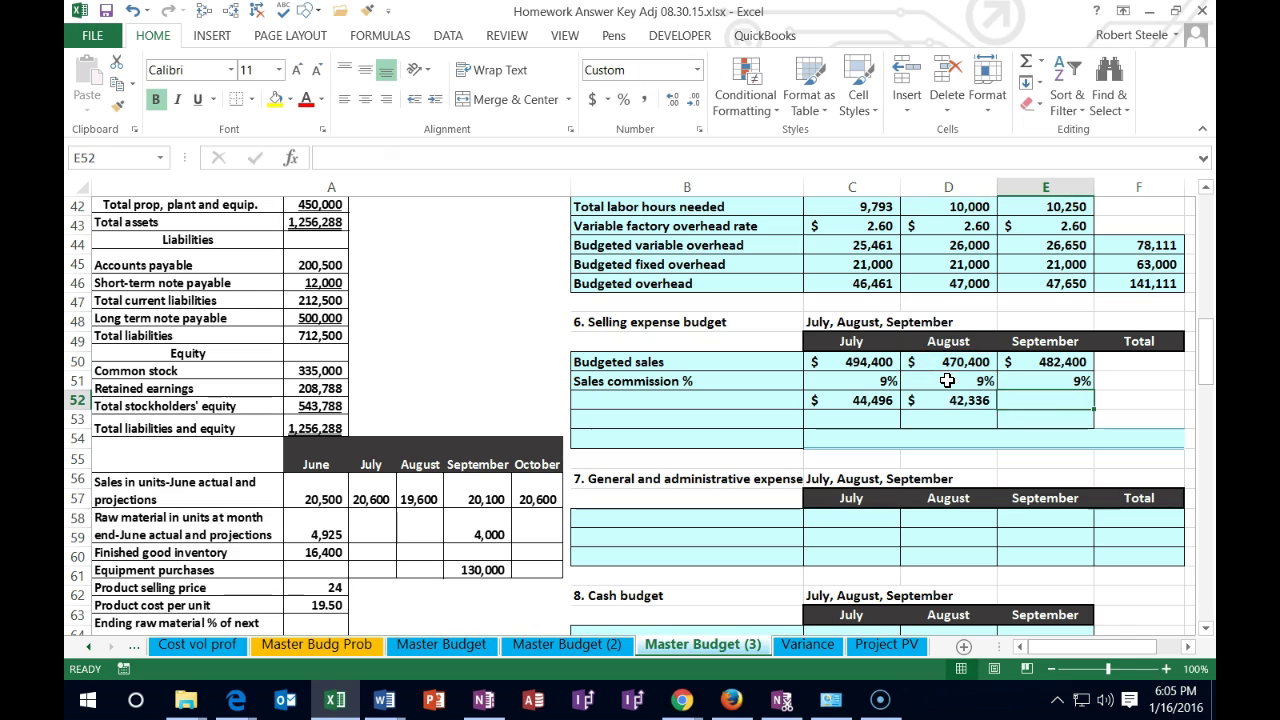
- Calculate September's sales commissions in E52 as budgeted sales times the commission rate with =E50*E51
click(1011, 380)
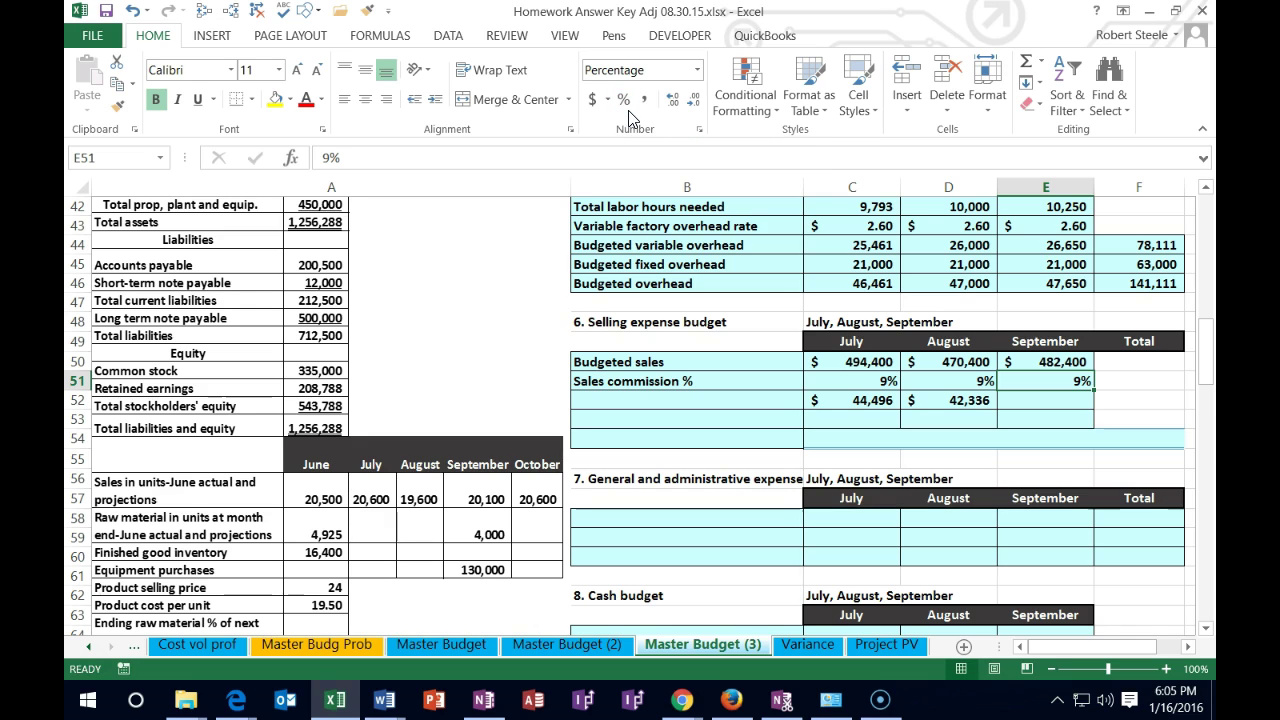
click(677, 111)
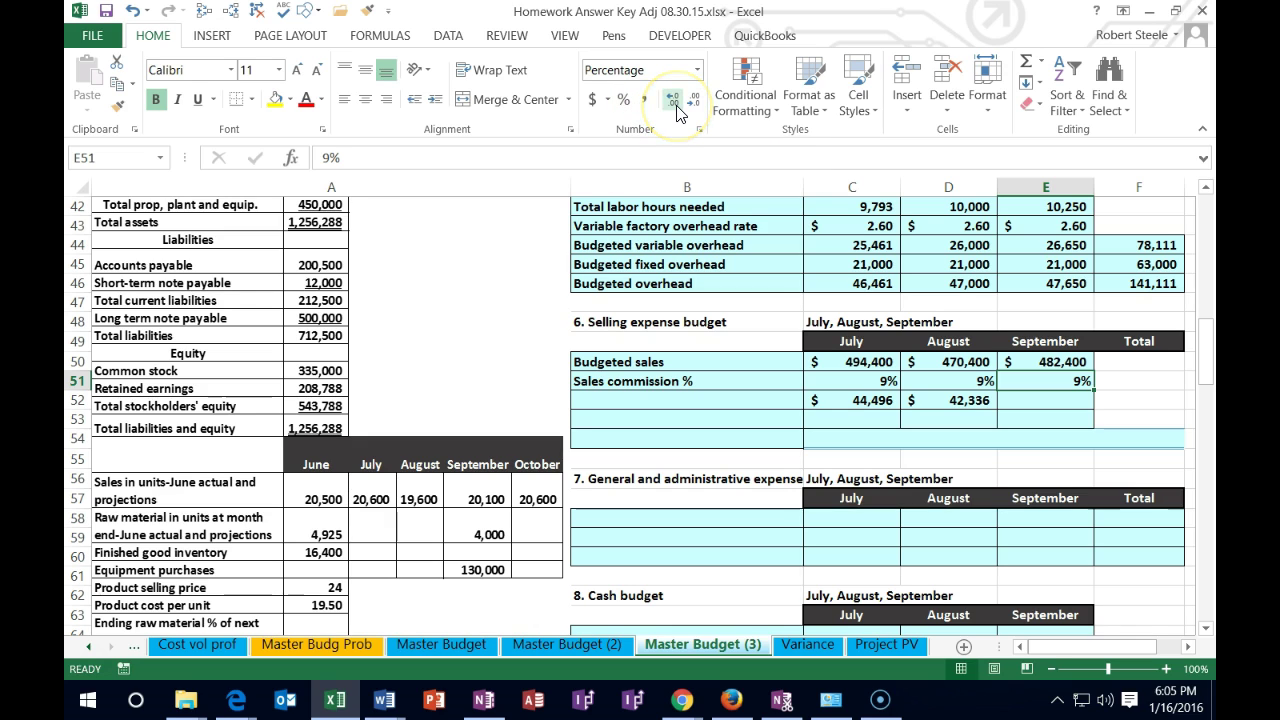
click(1028, 410)
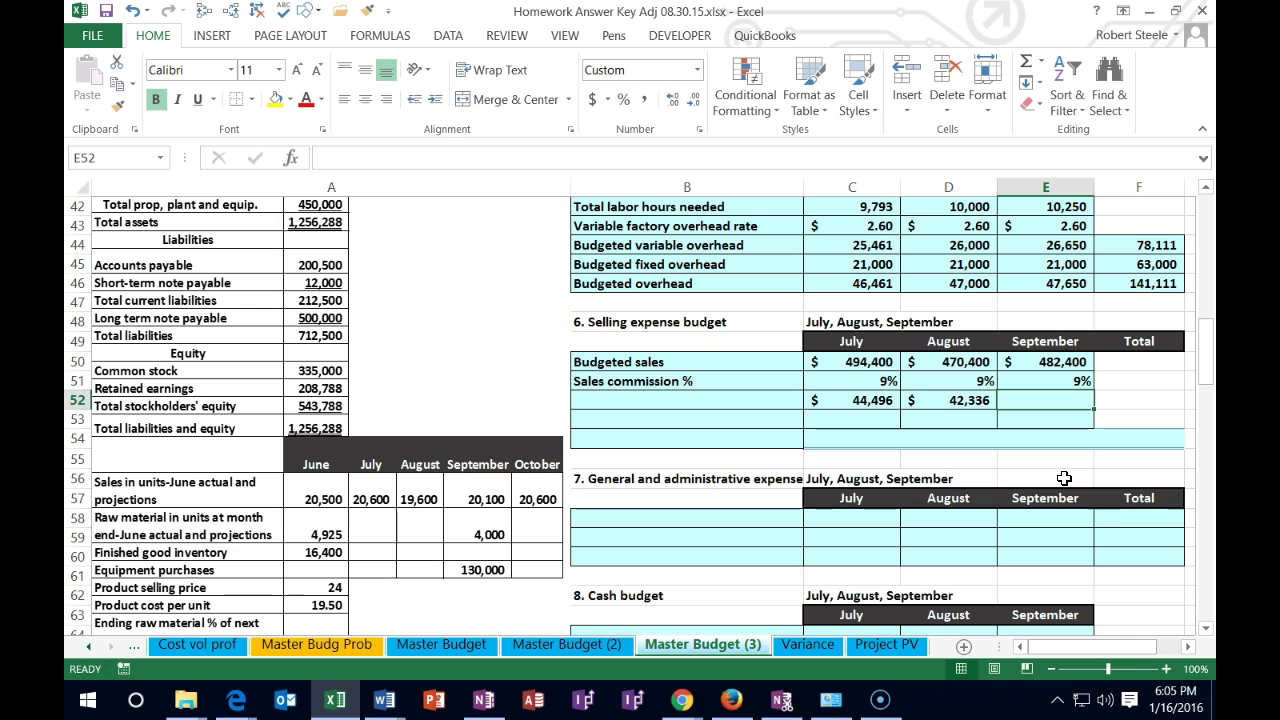
text(=)
click(1062, 360)
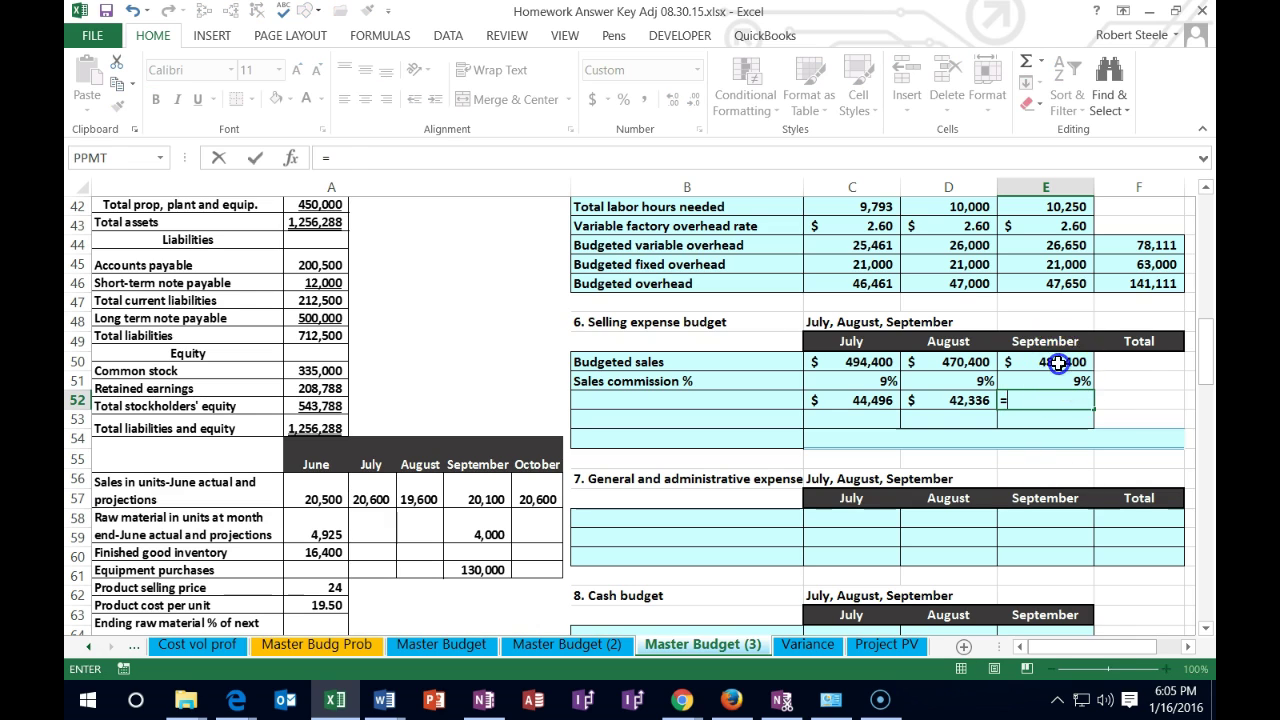
text(*)
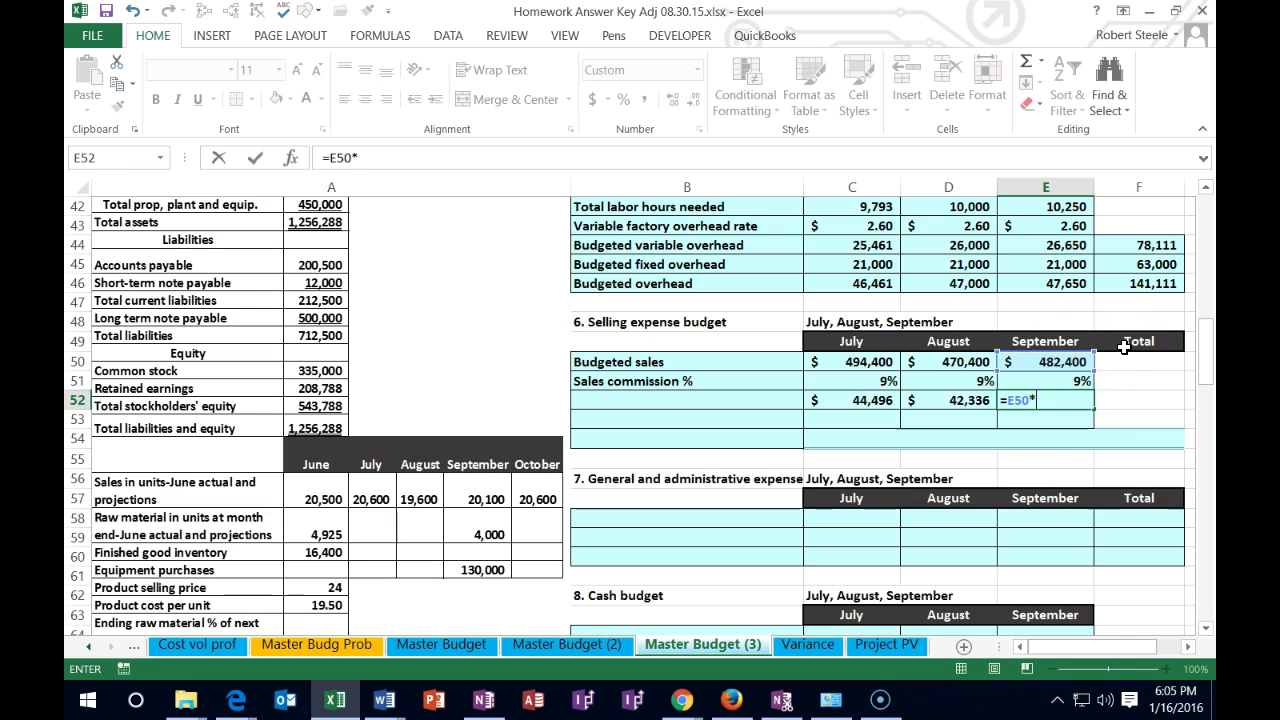
click(1078, 382)
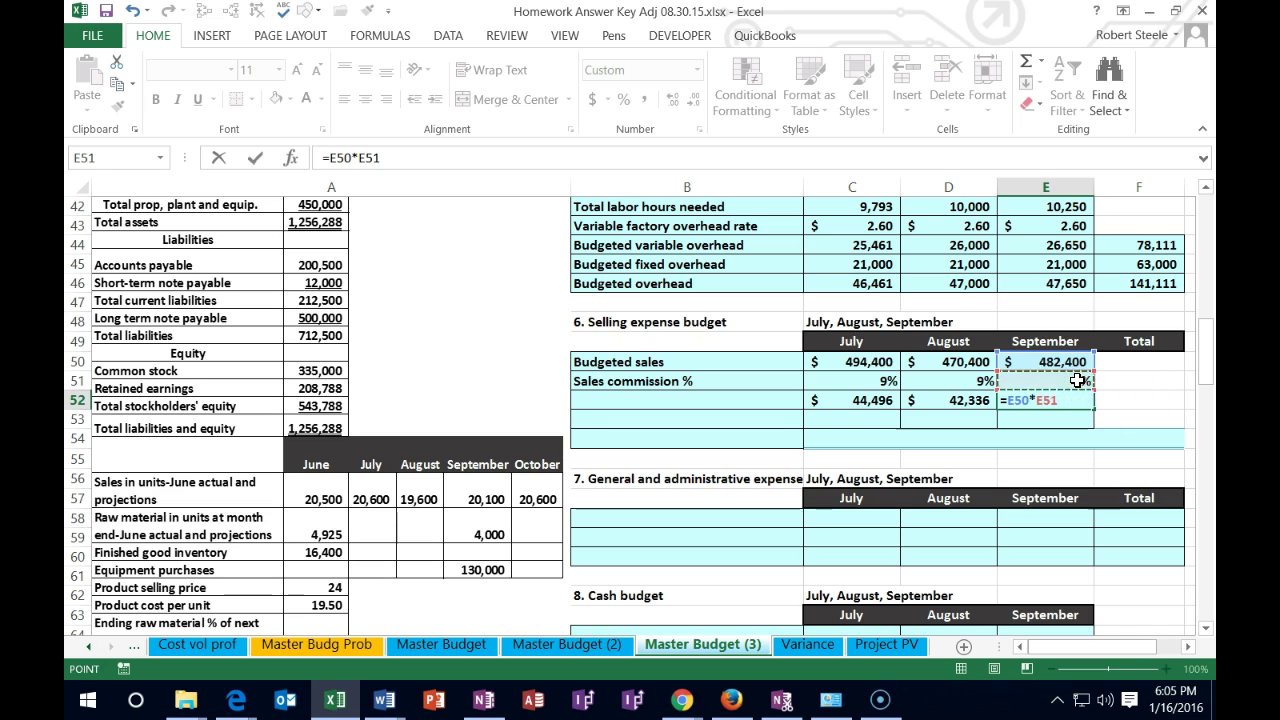
key(Return)
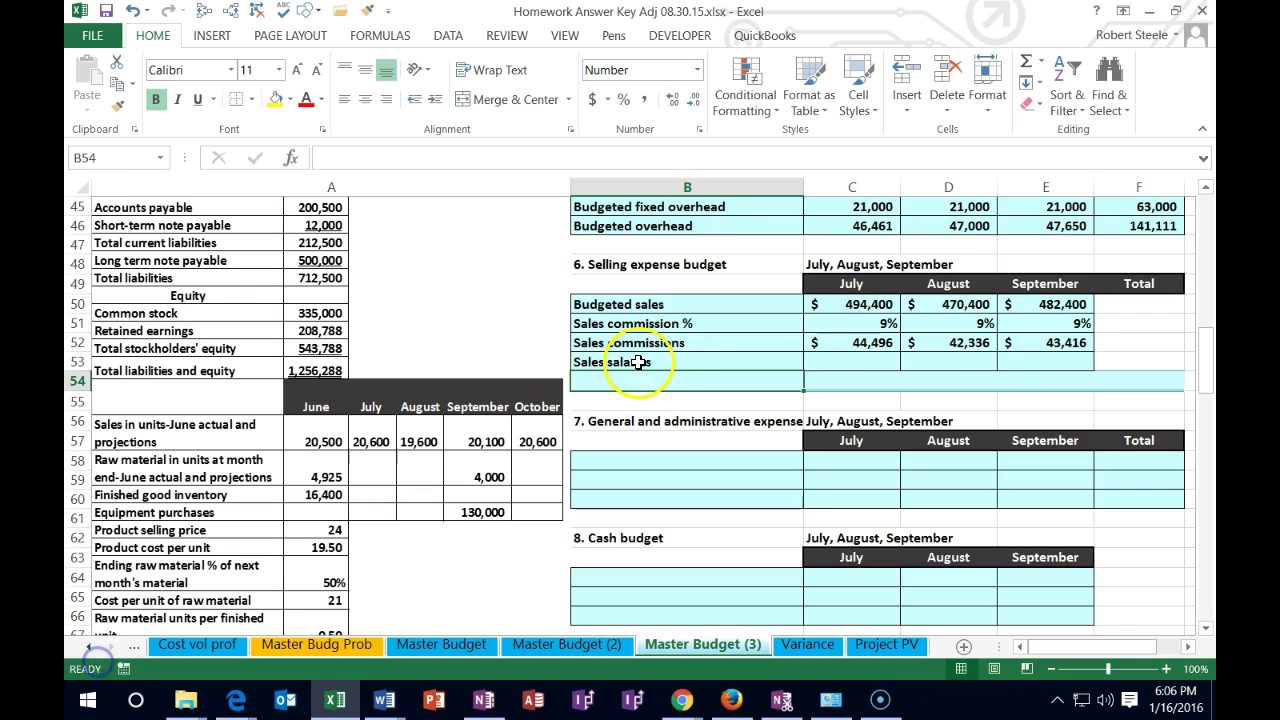
- Enter the sales manager's monthly salary from the assumptions, 3,500, as sales salaries for July, August and September in C53:E53
drag(711, 358, 710, 376)
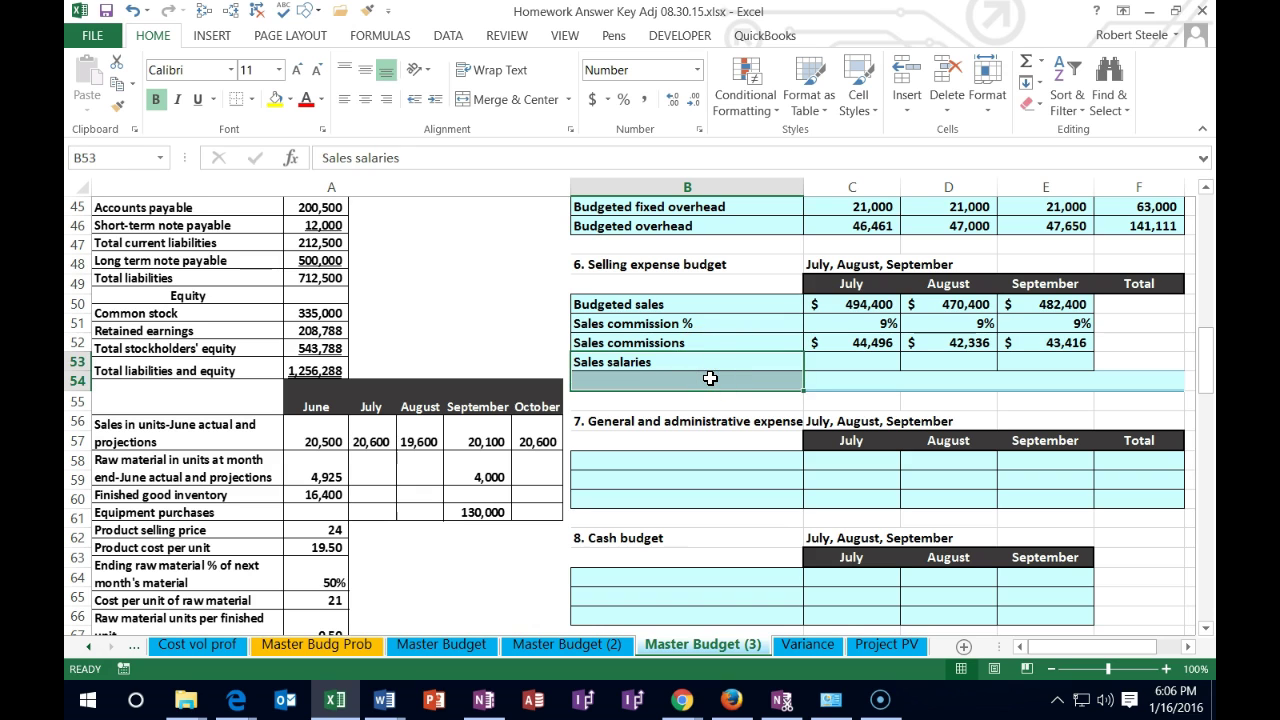
scroll(709, 378, down, 5)
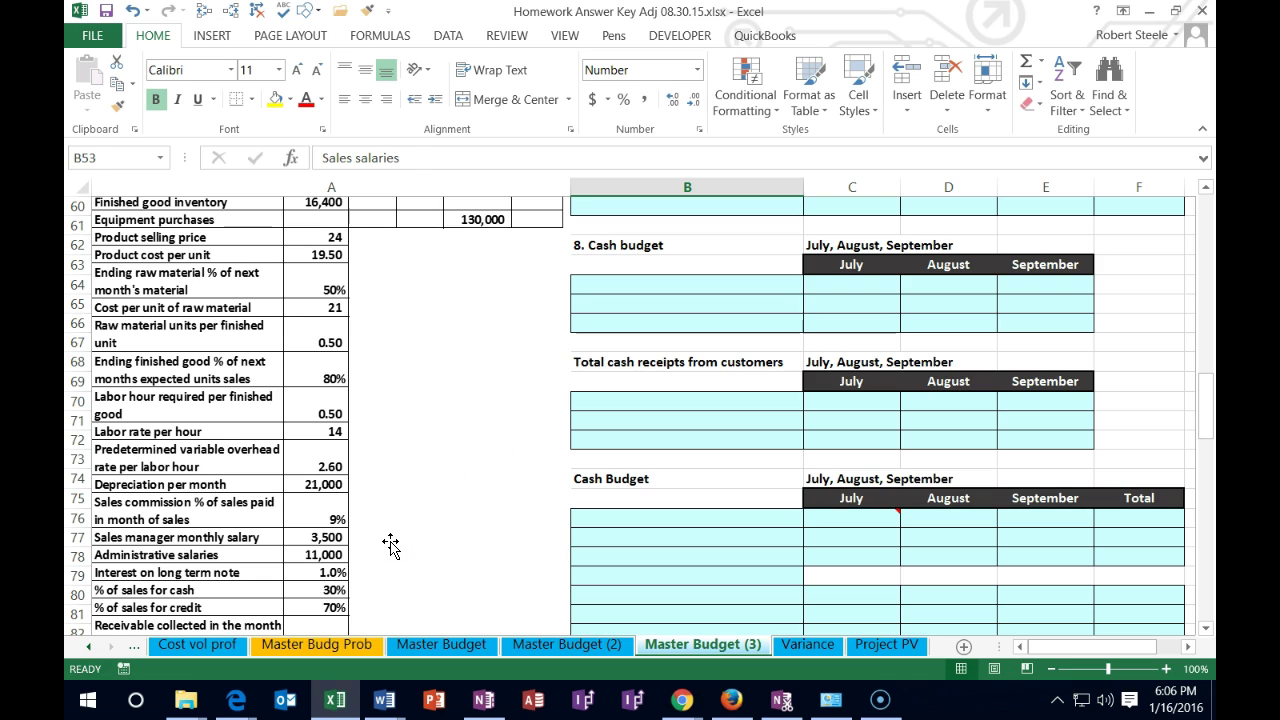
scroll(534, 506, up, 3)
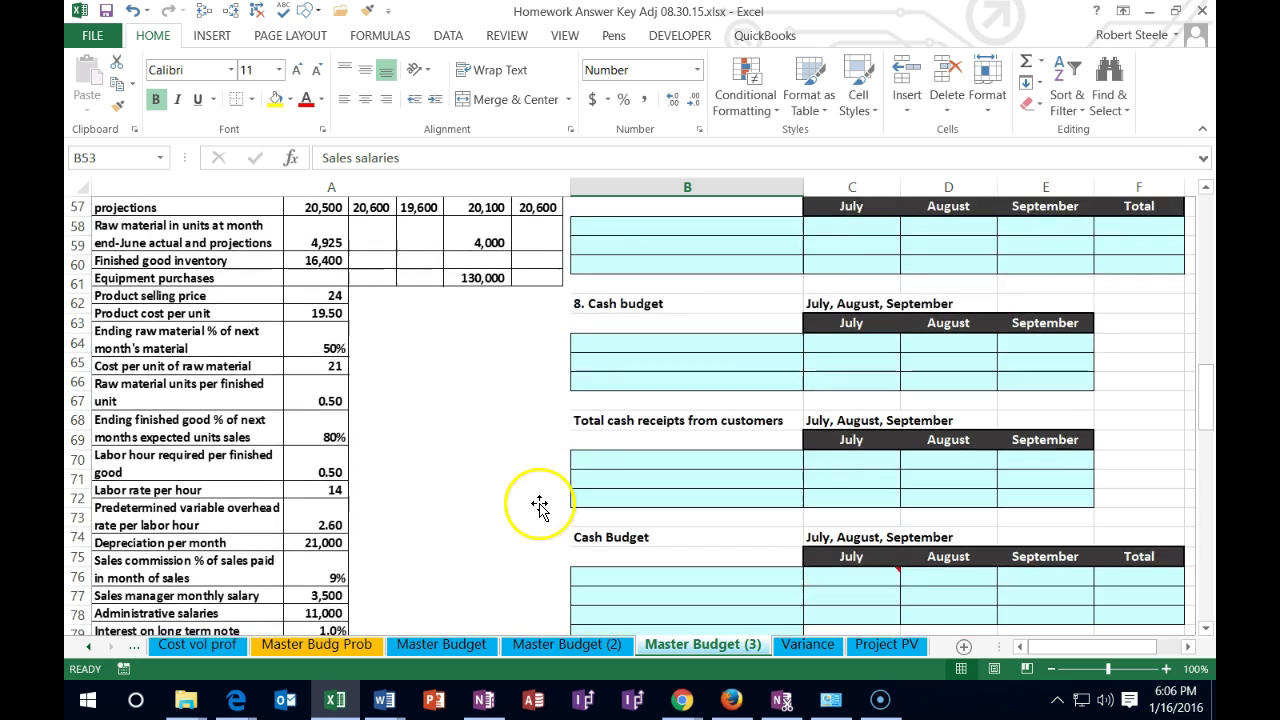
scroll(634, 337, up, 1)
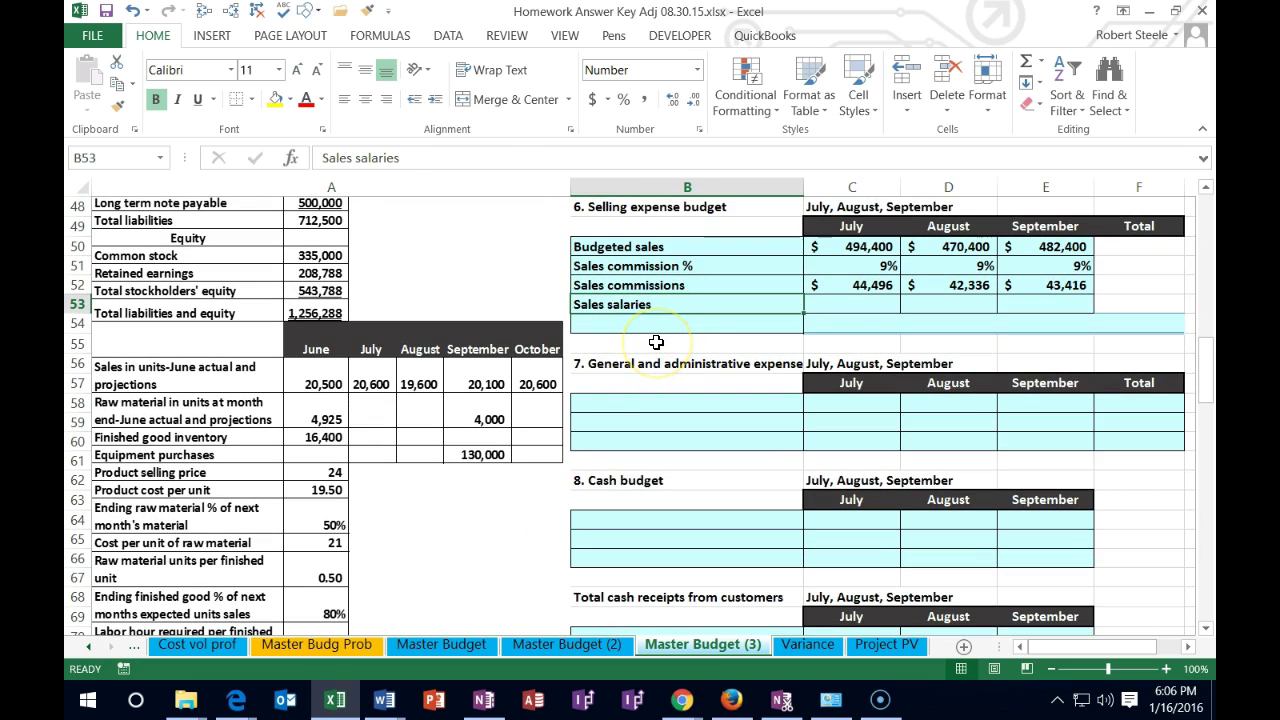
key(Right)
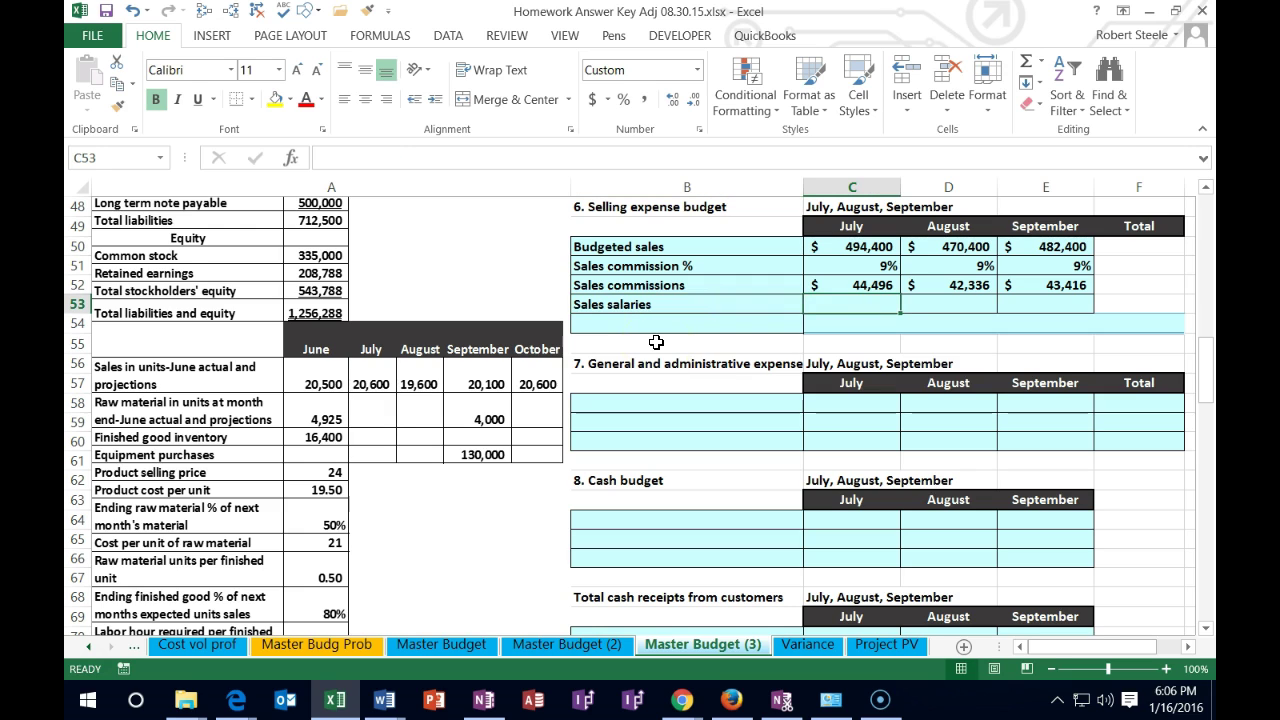
text(3,500)
key(Right)
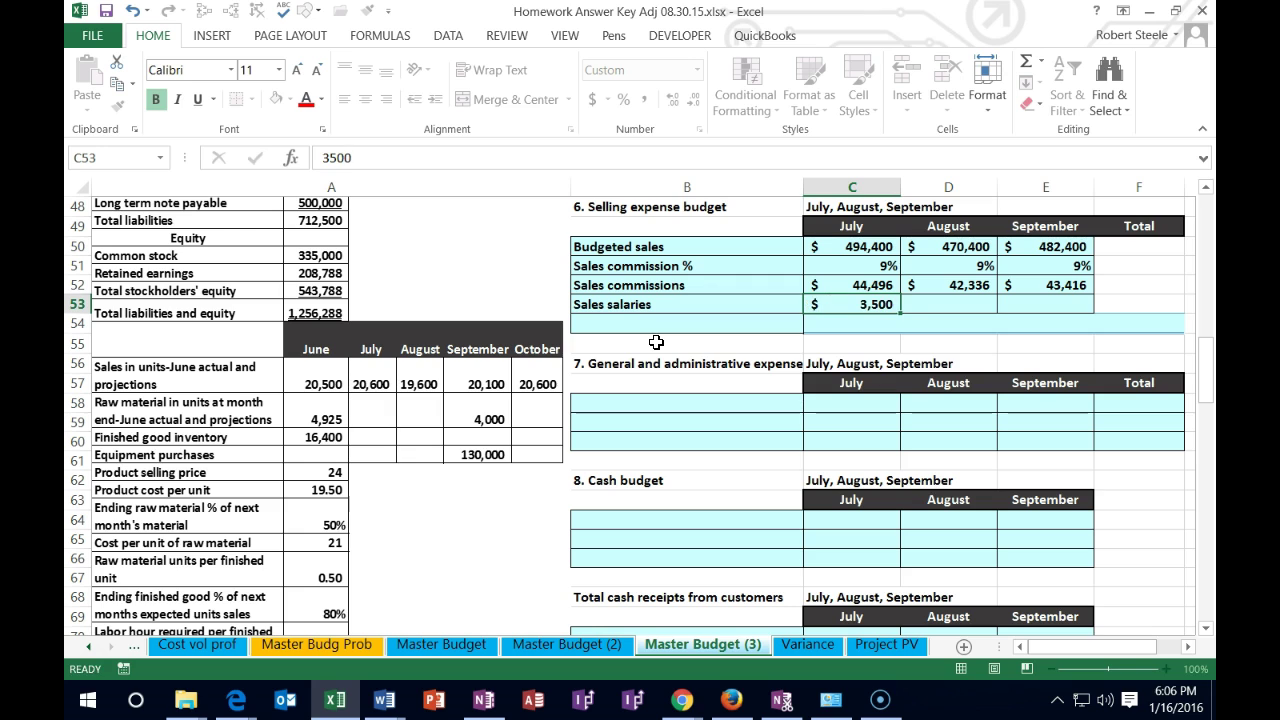
text(3,500)
key(Right)
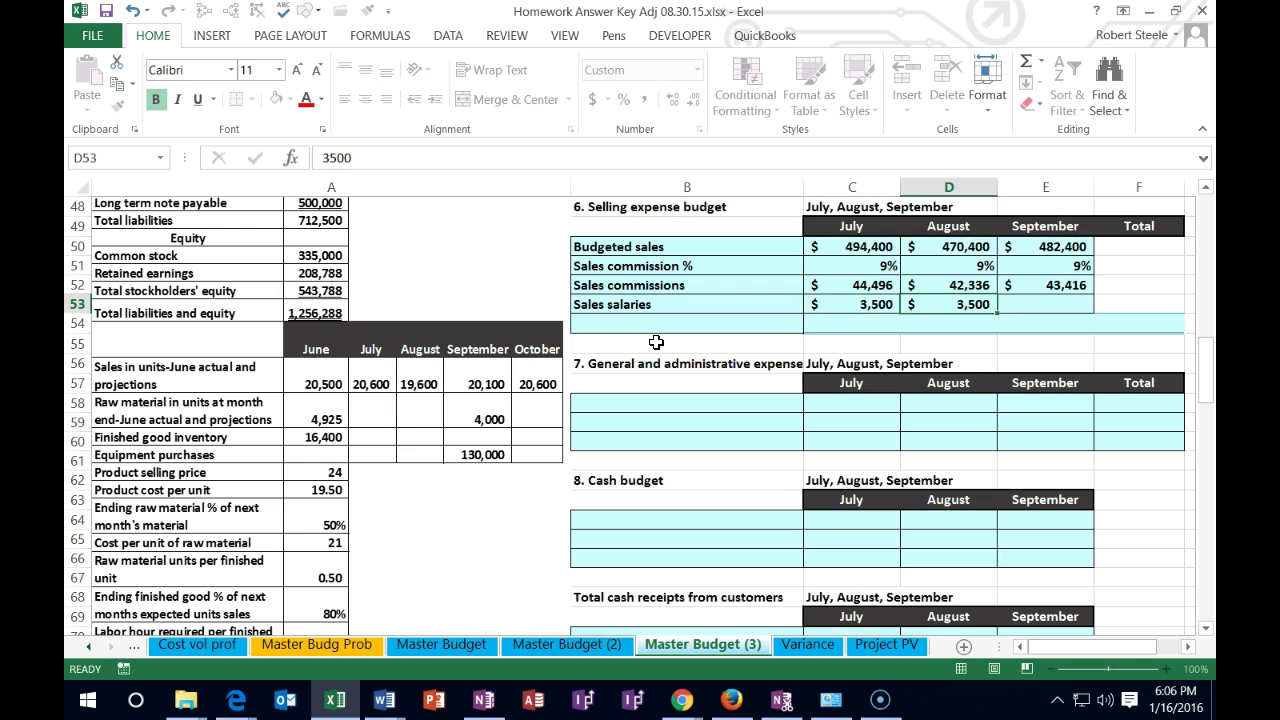
text(3500)
key(Return)
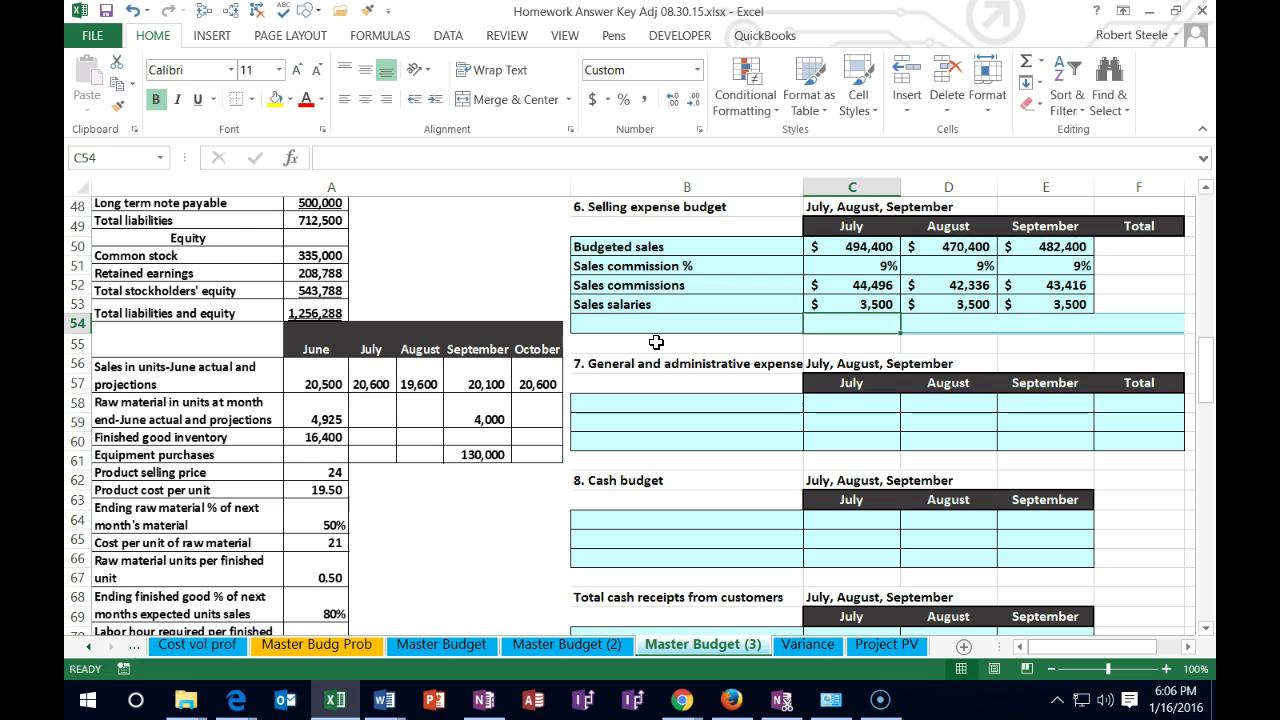
- Total July's selling expenses in C54 by adding sales commissions and sales salaries with =C52+C53
text(=)
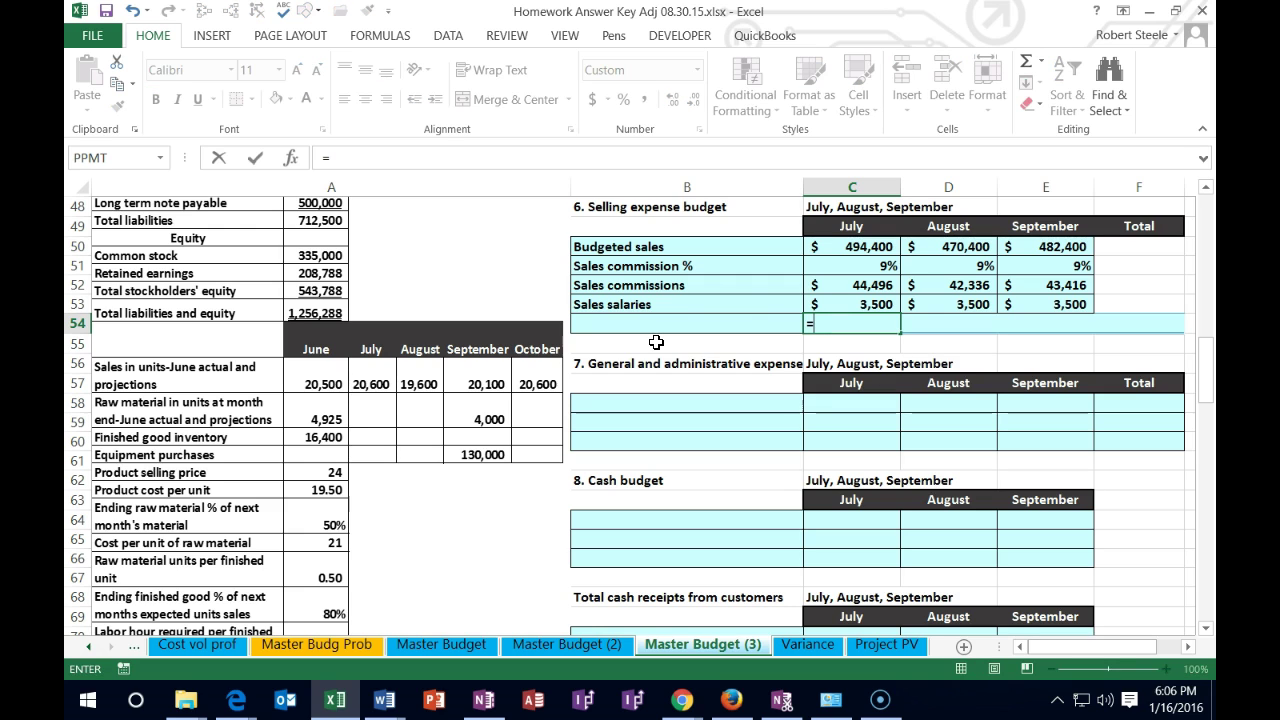
click(833, 284)
text(+)
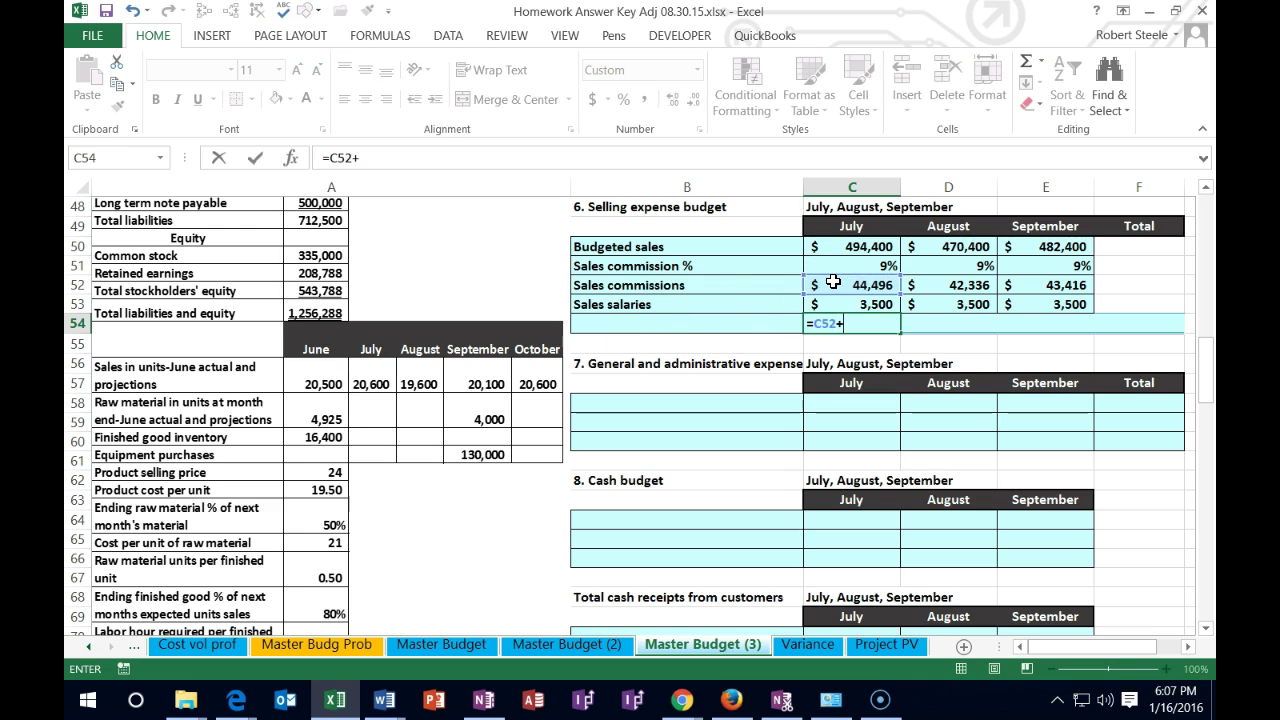
click(836, 304)
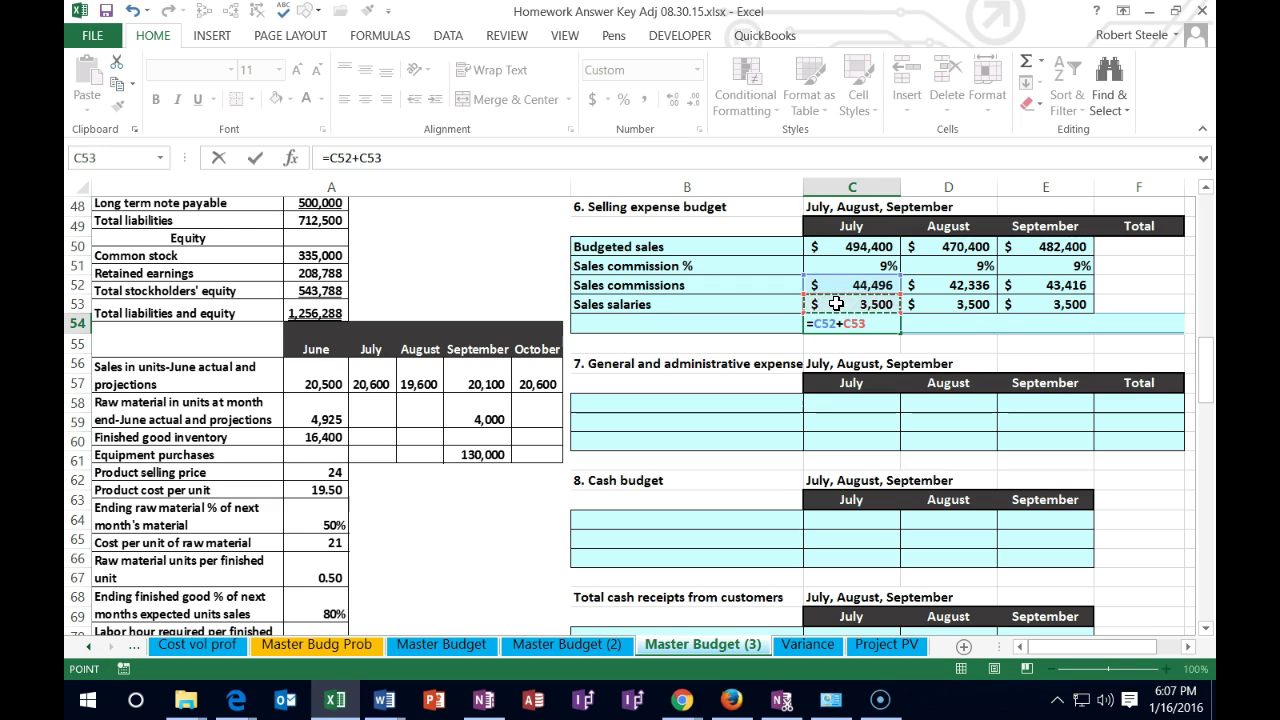
key(Tab)
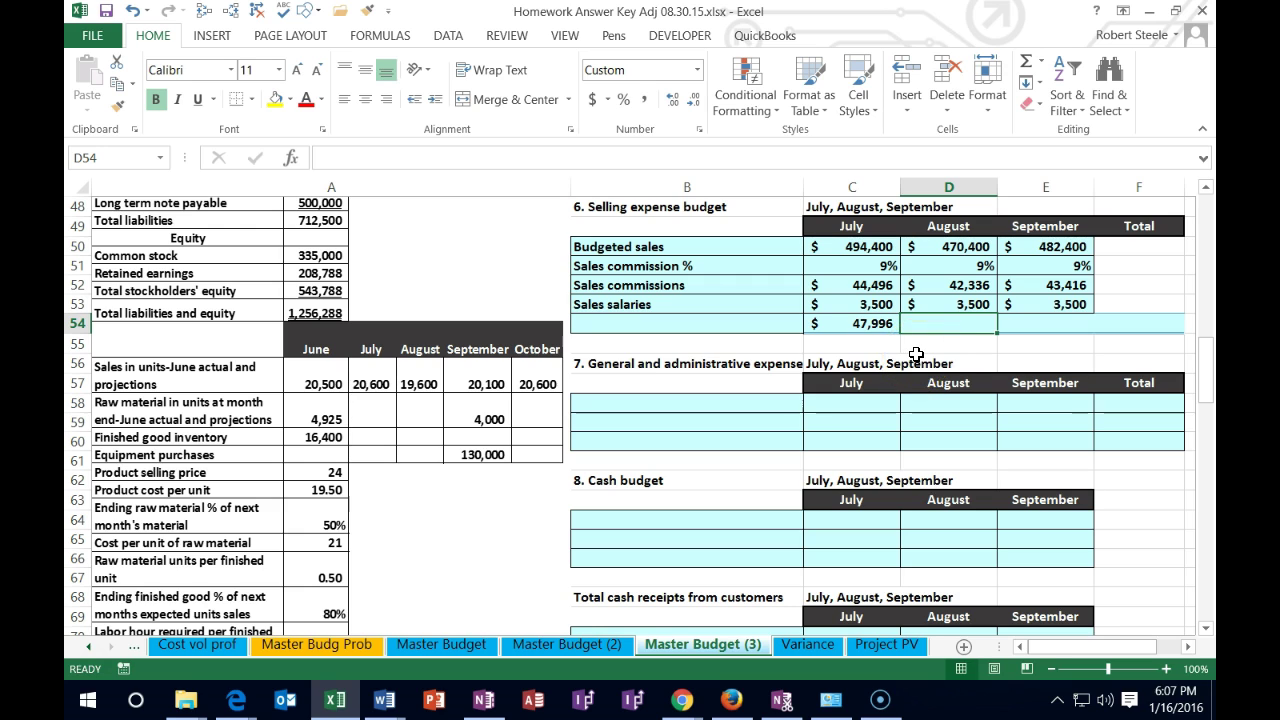
- Total August's selling expenses in D54 by adding commissions and salaries with =D52+D53
text(=)
click(955, 285)
text(+)
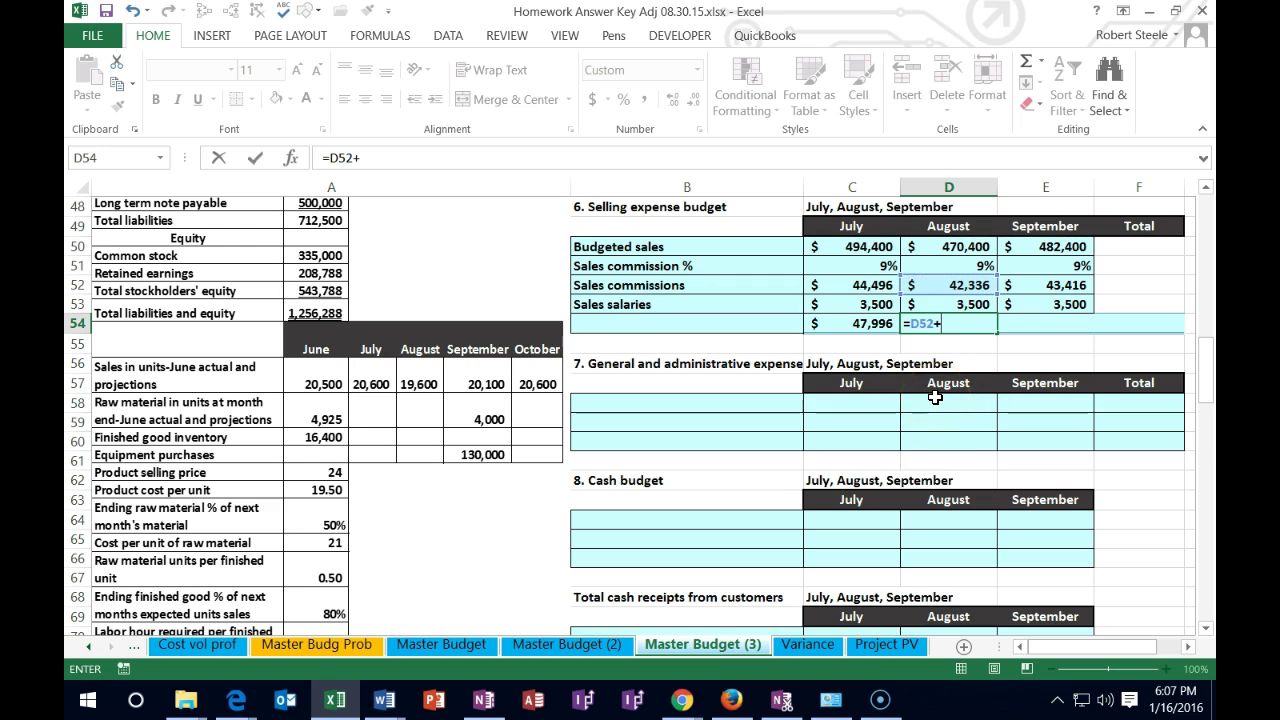
click(962, 302)
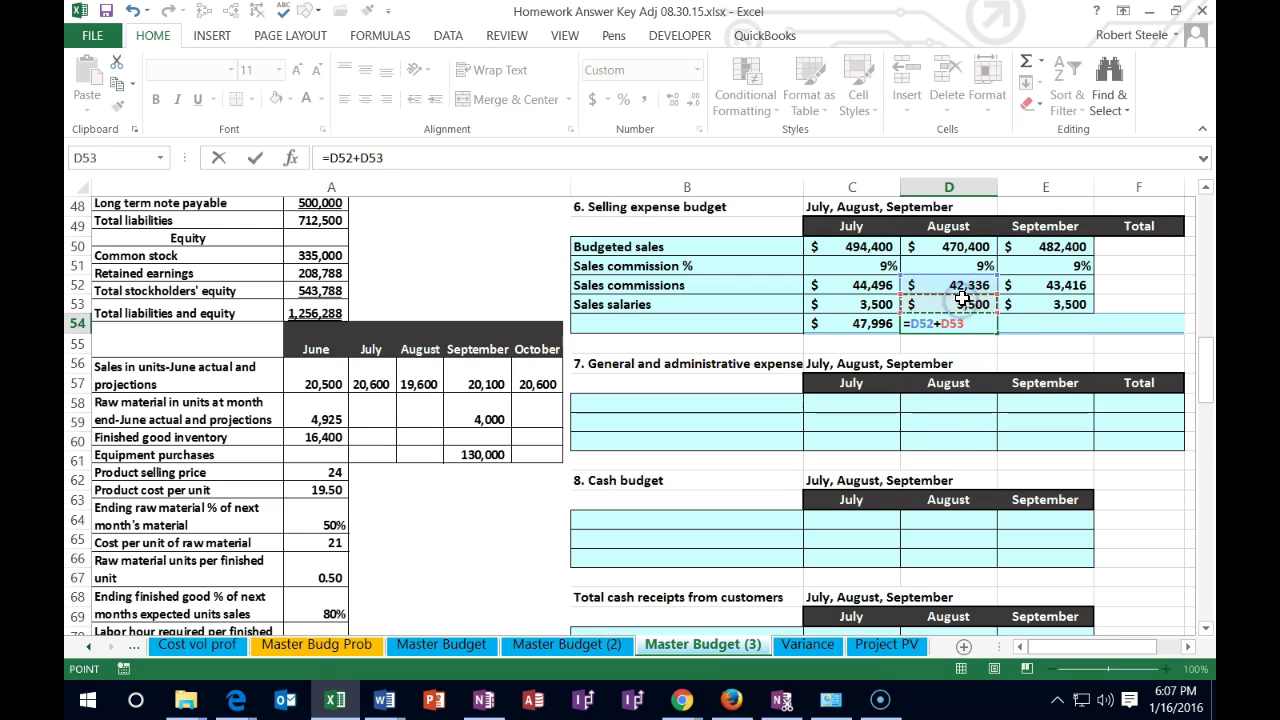
key(Tab)
- Total September's selling expenses in E54, adding the sales commissions in E52 to the sales salaries in E53
text(=)
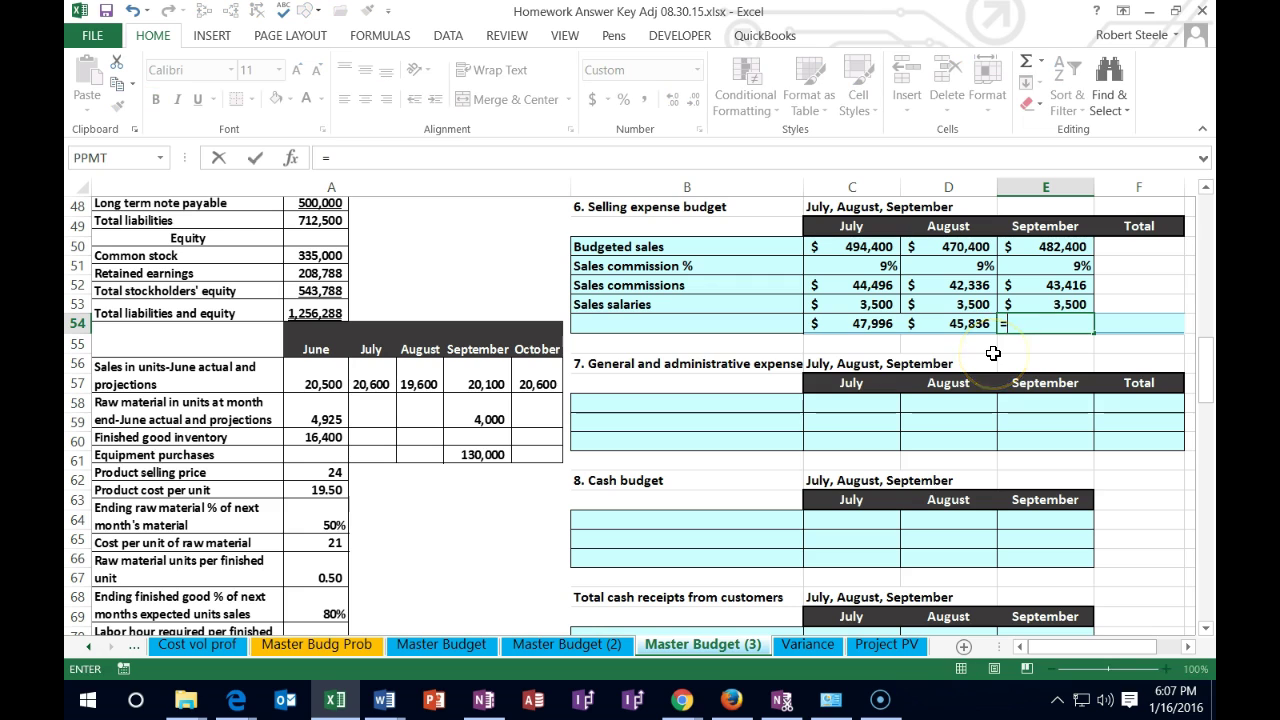
click(1050, 286)
text(+)
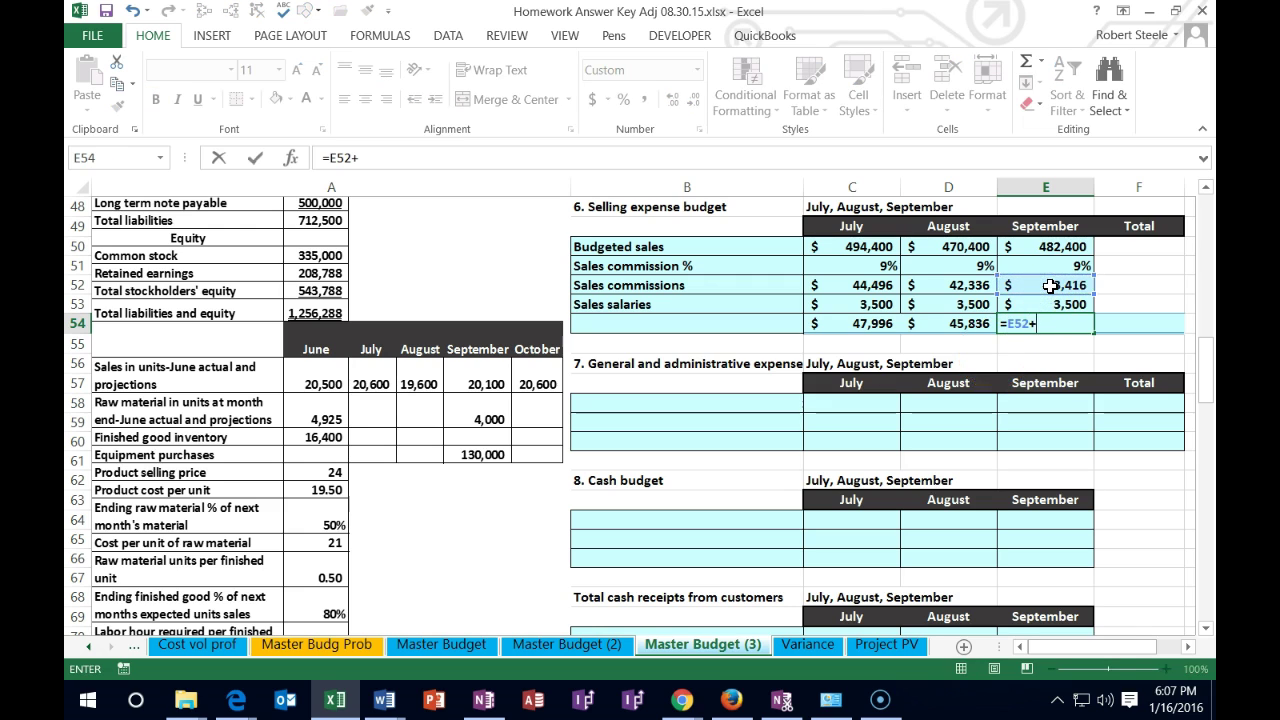
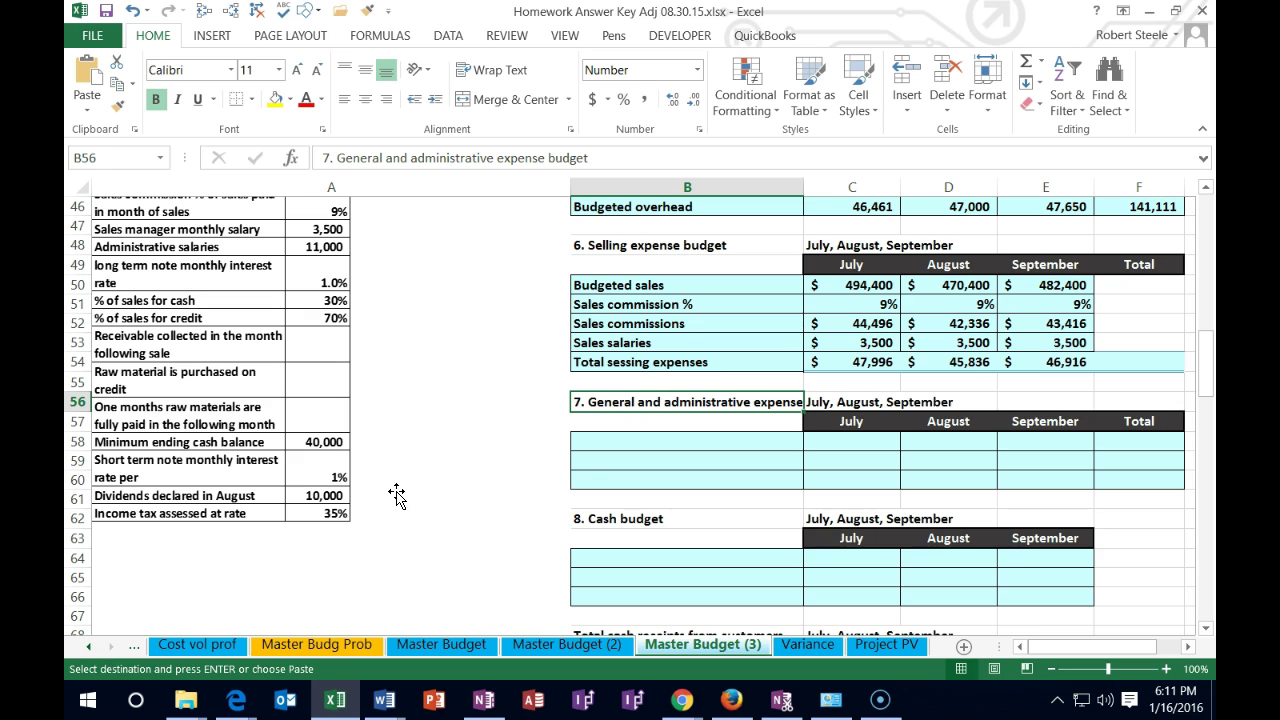
- Label B58 "Salaries" and enter the administrative salaries of 11,000 for July, August and September in C58:E58
click(595, 442)
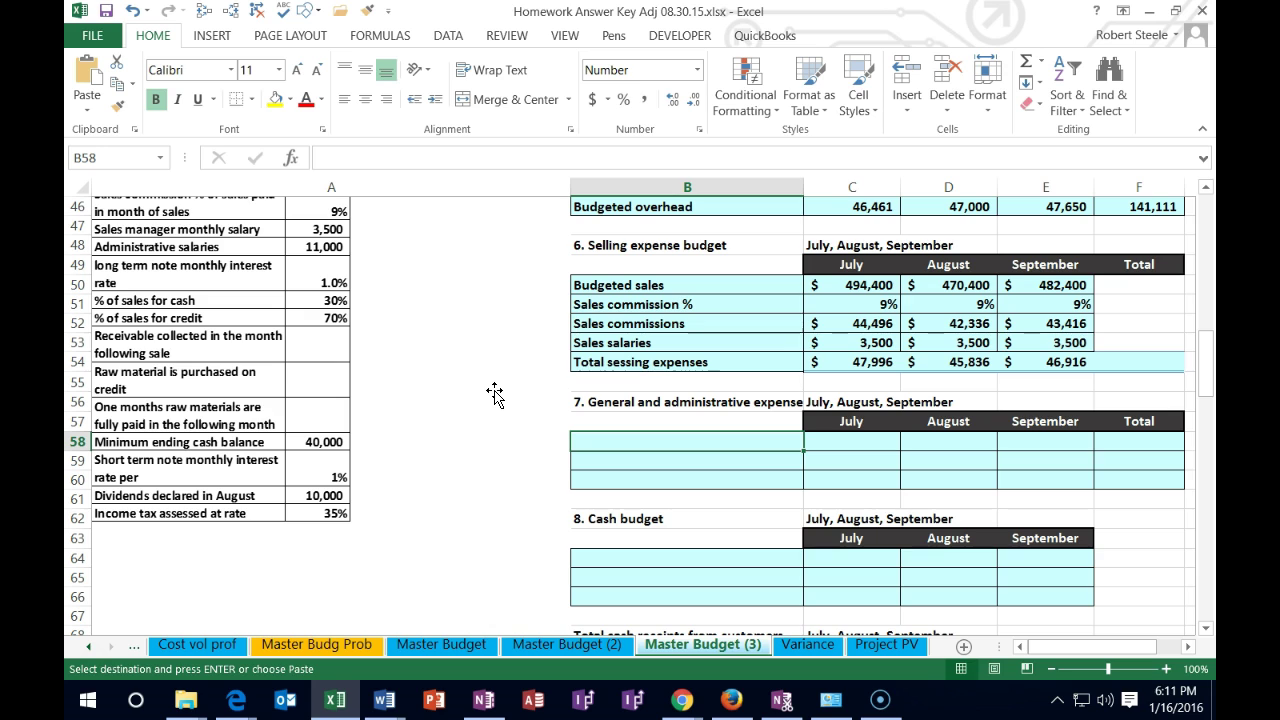
text(Salaries)
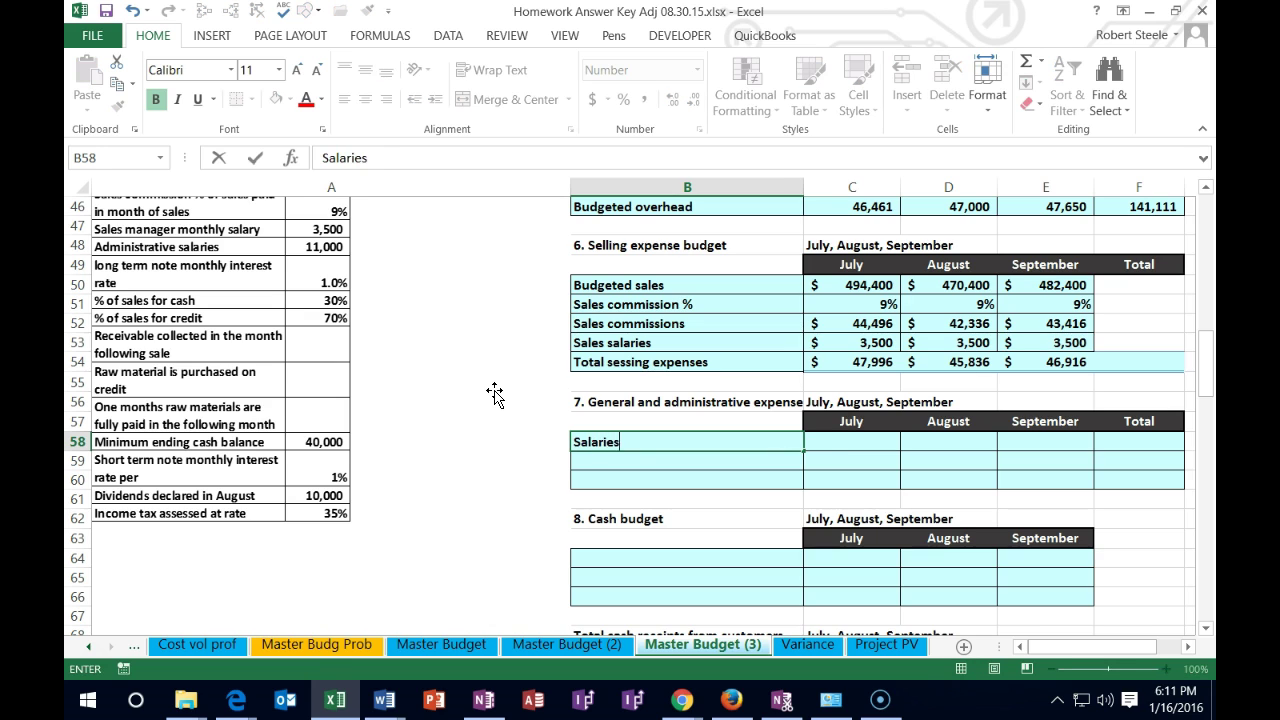
key(Tab)
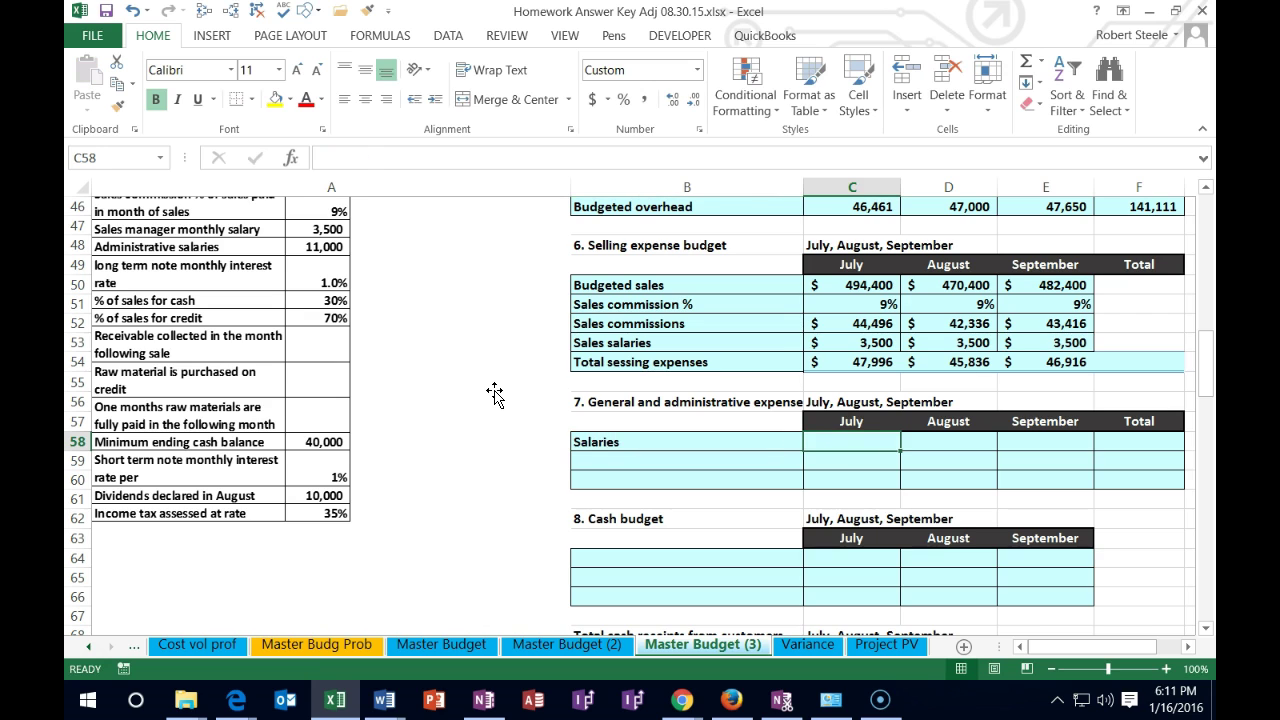
text(11000)
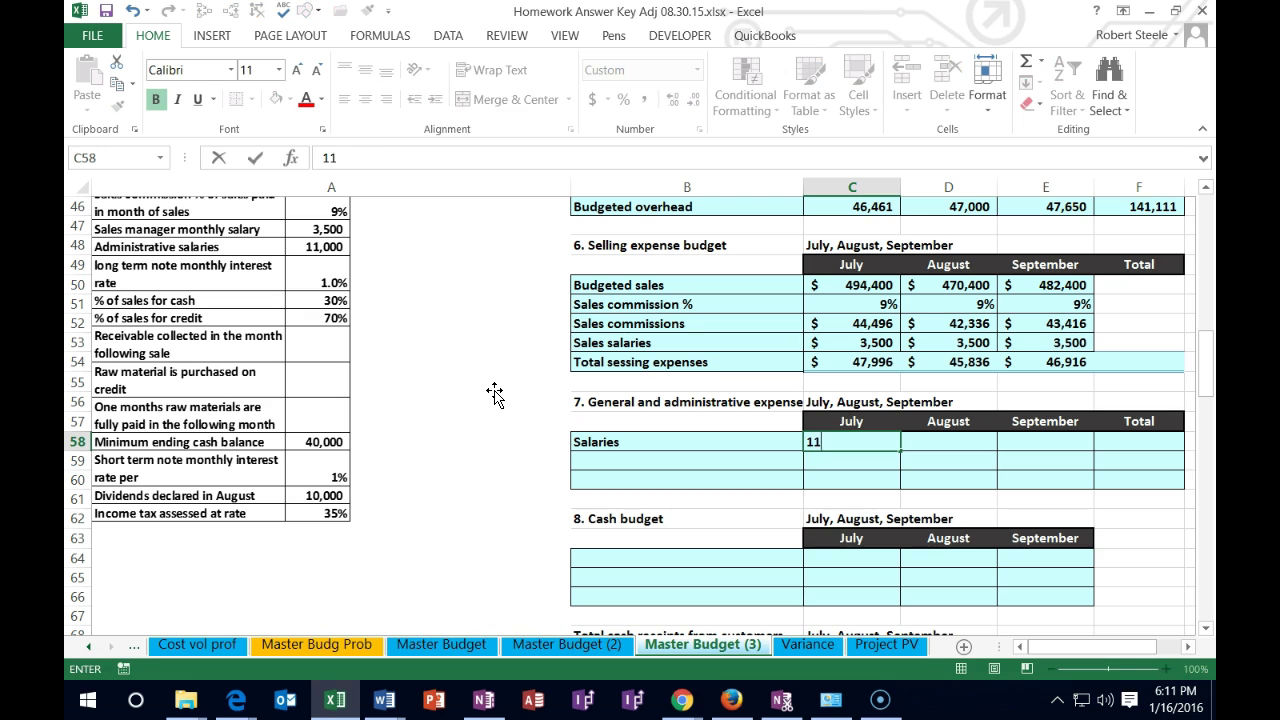
key(Tab)
text(11,000)
key(Tab)
text(1000)
key(BackSpace)
key(BackSpace)
key(BackSpace)
text(1,000)
key(Tab)
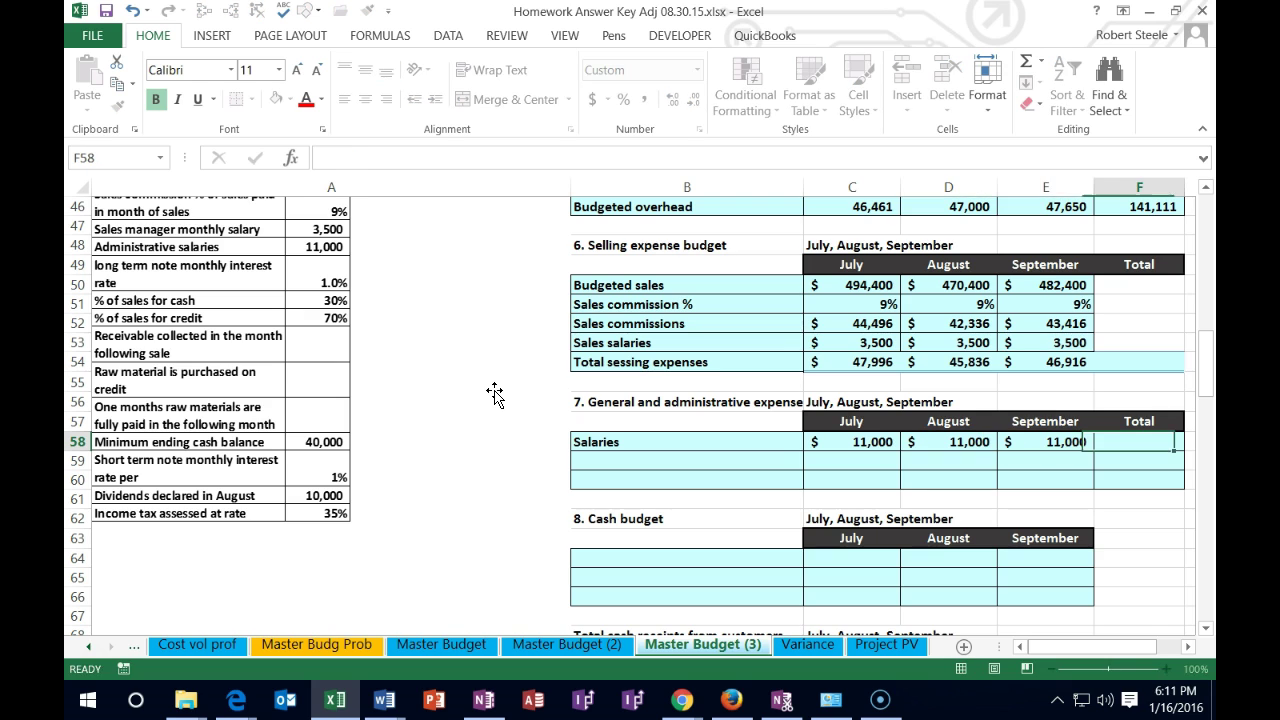
- Total the quarter's administrative salaries in F58 by summing C58:E58
text(=sum()
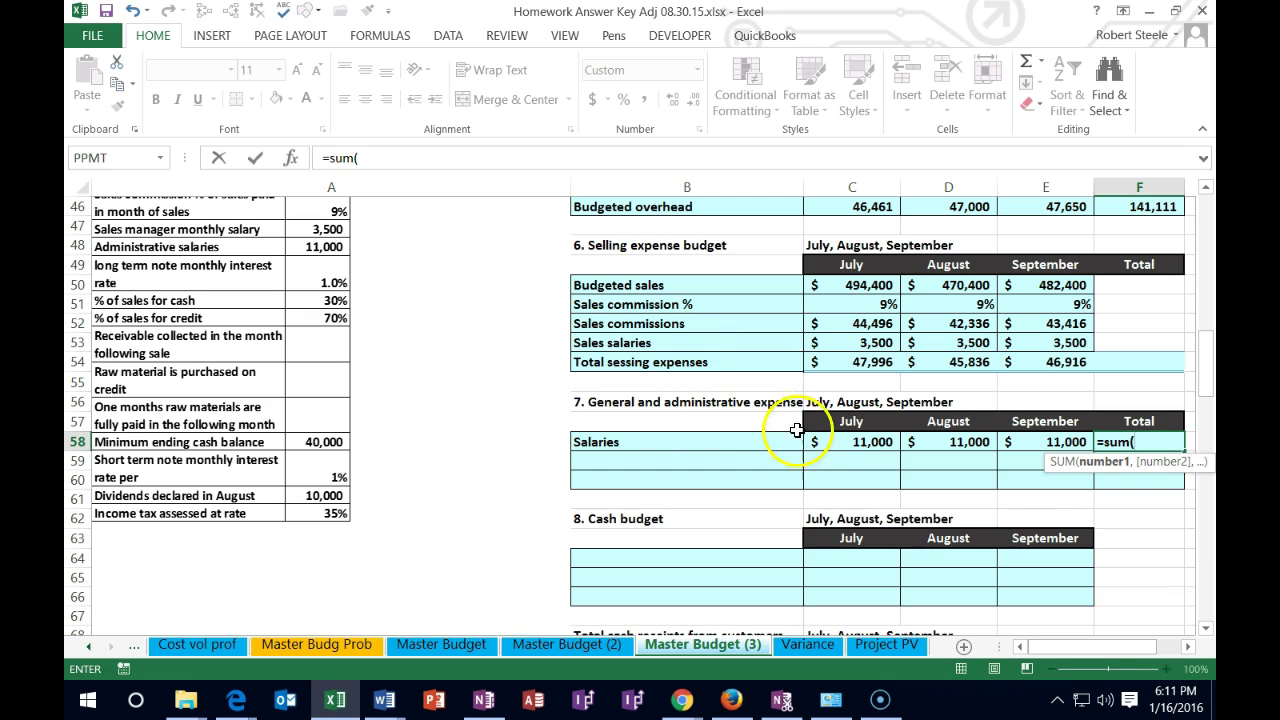
drag(850, 441, 1000, 442)
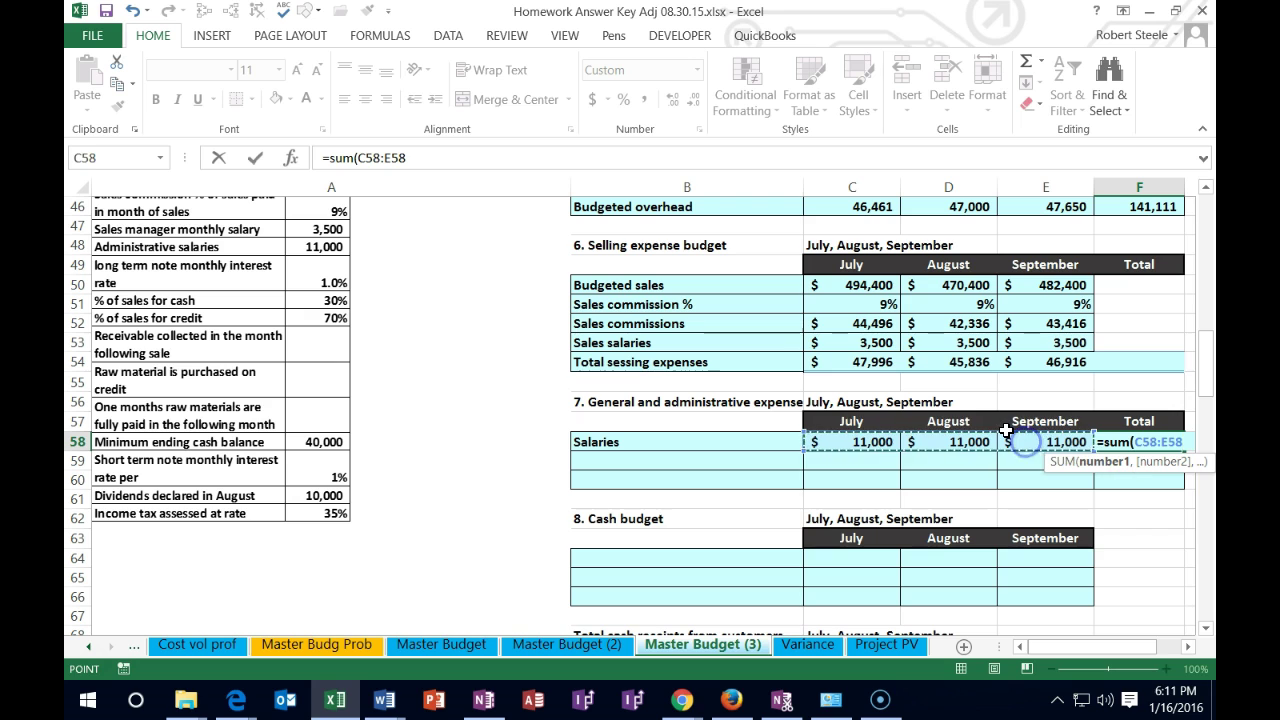
key(Return)
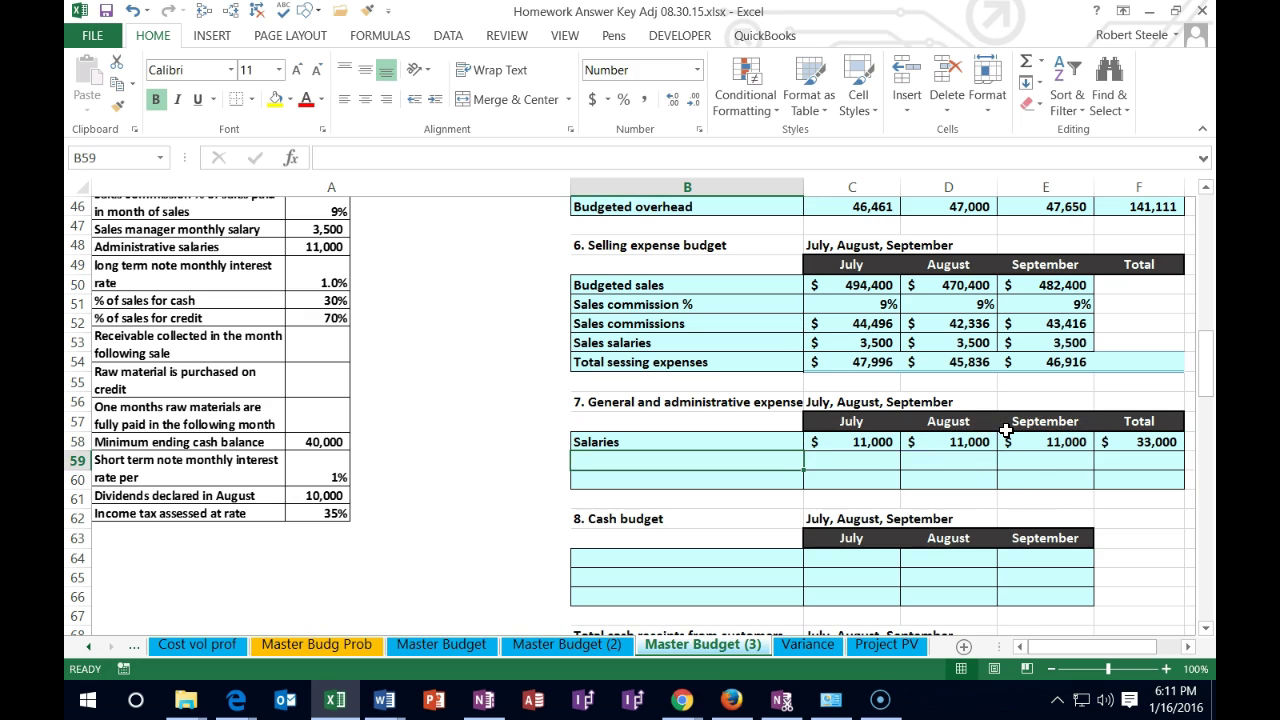
- Check the long-term note's balance and monthly interest rate in the given data, and label B59 "Interest on long term note"
click(523, 452)
scroll(509, 450, up, 14)
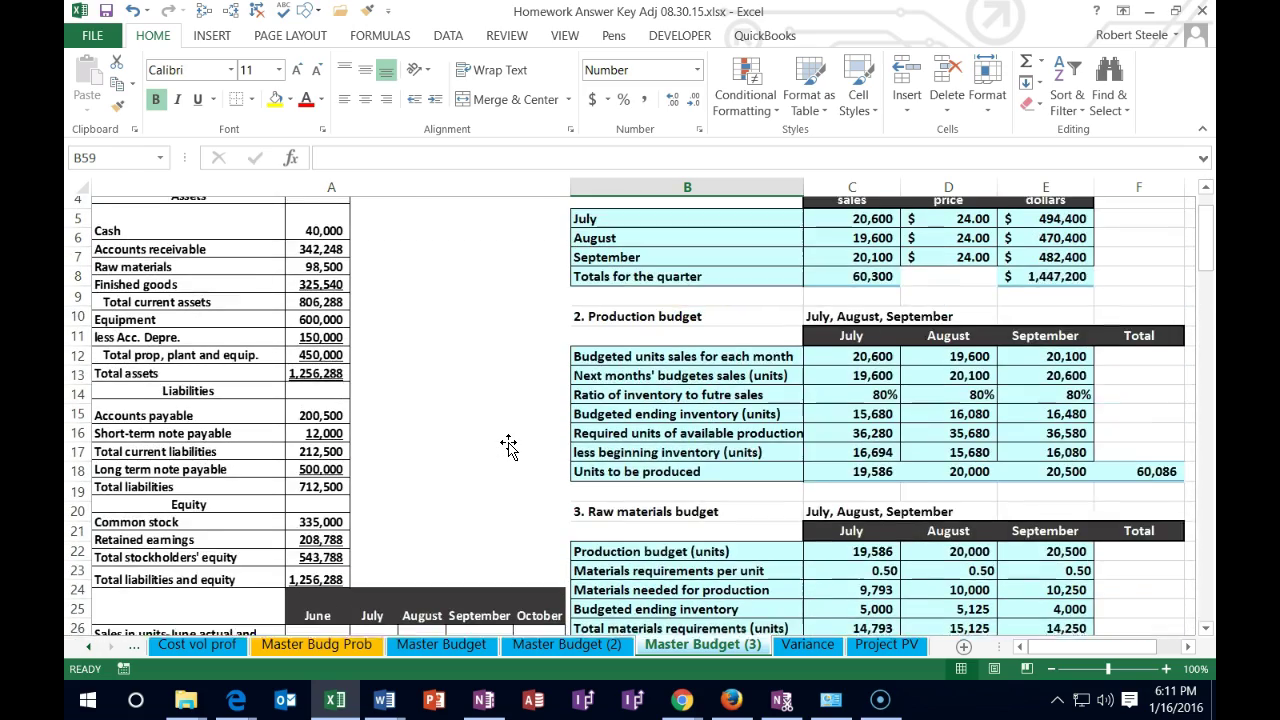
click(481, 453)
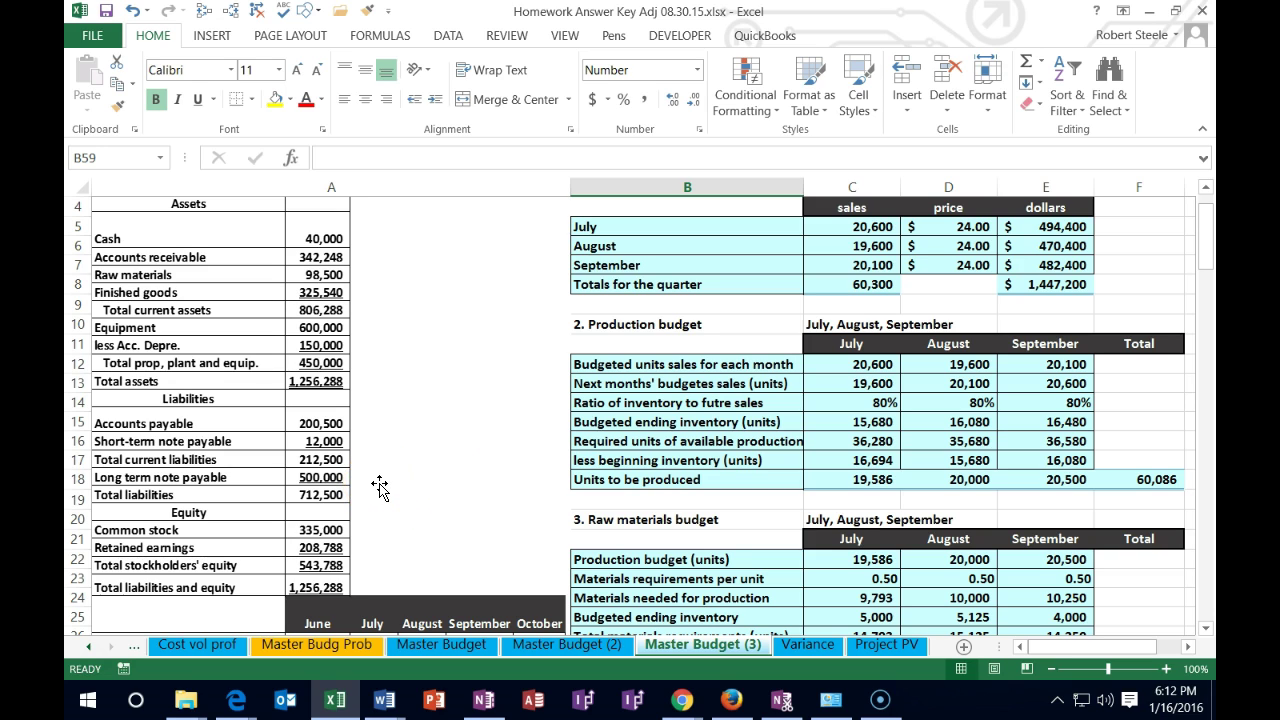
scroll(383, 485, down, 4)
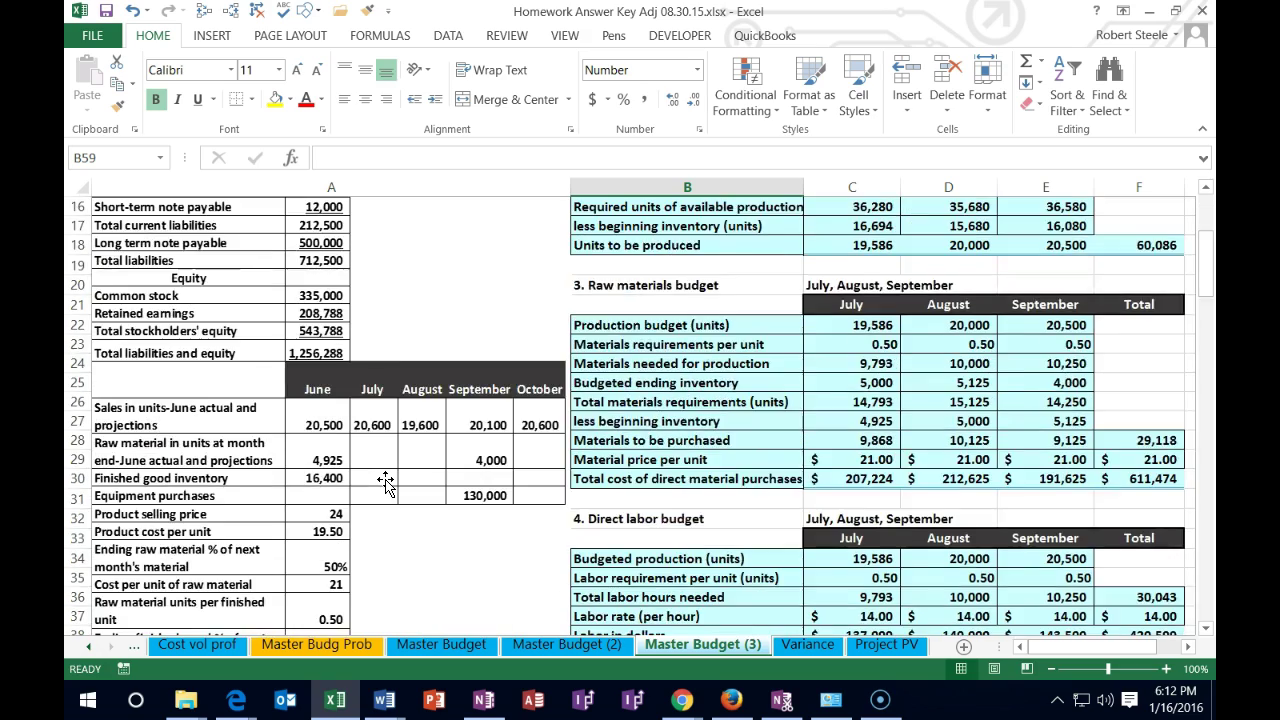
scroll(385, 482, down, 2)
scroll(387, 482, down, 5)
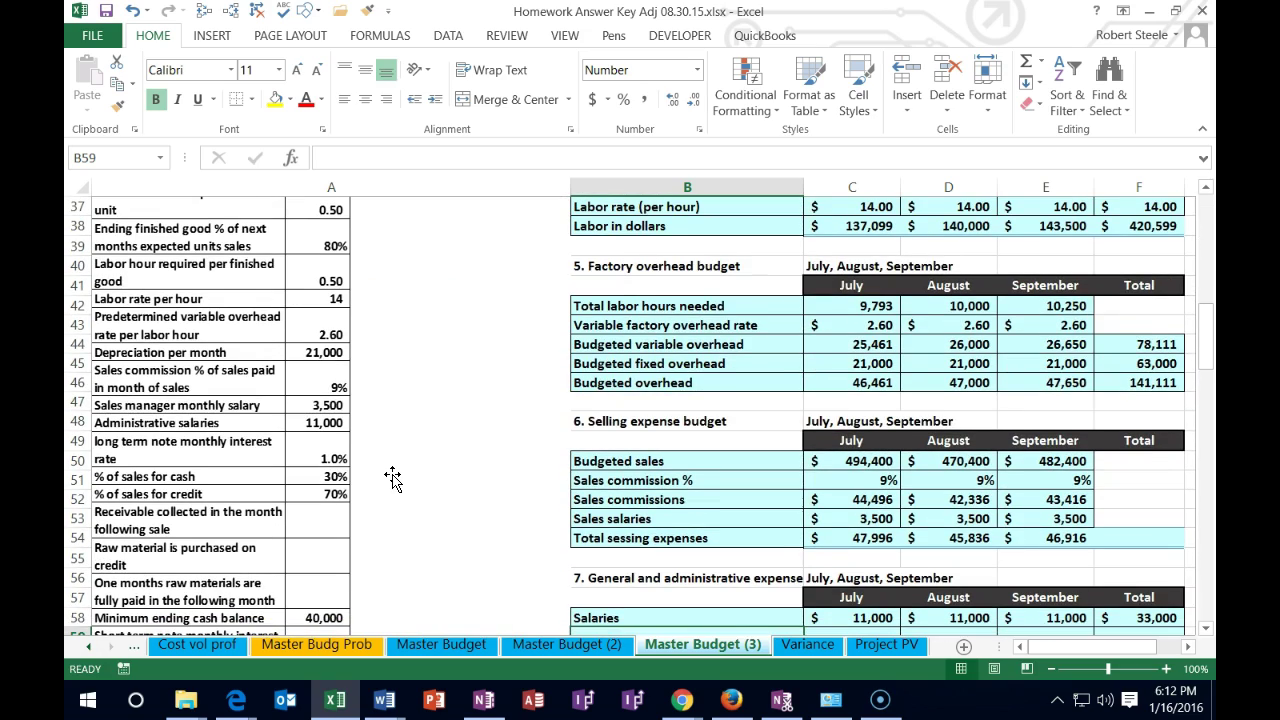
scroll(390, 475, down, 1)
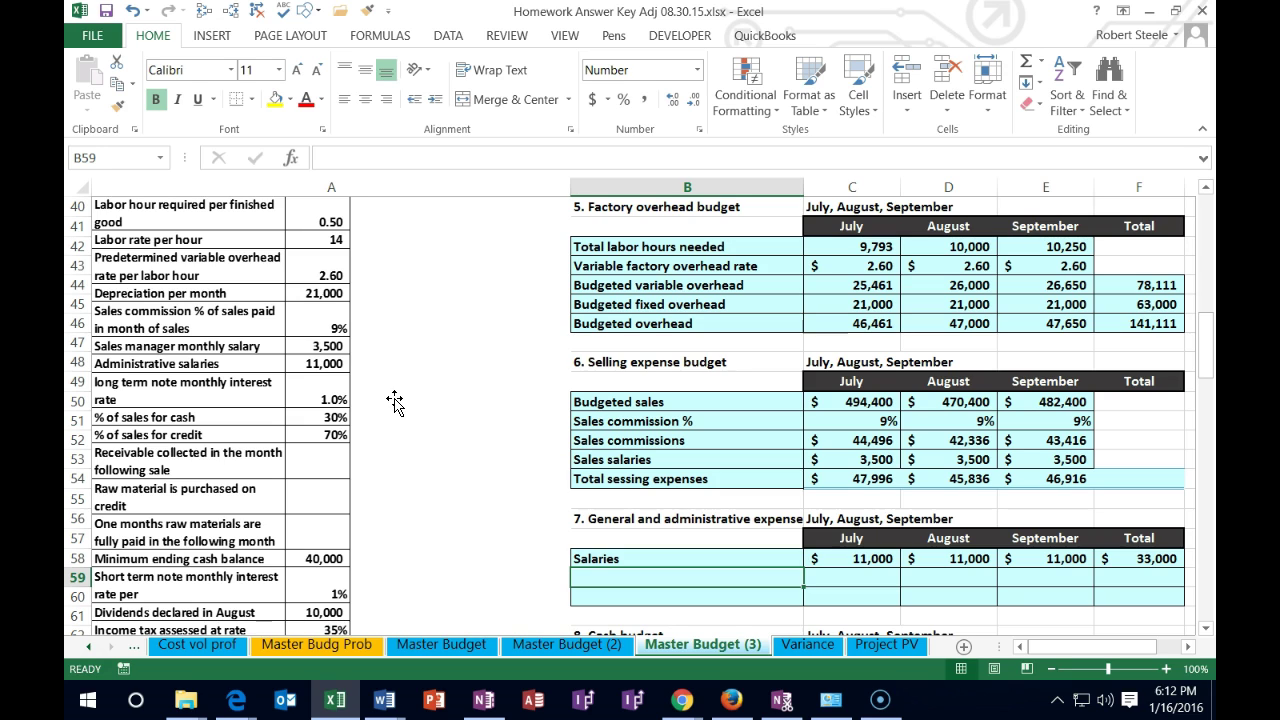
click(603, 577)
text(In)
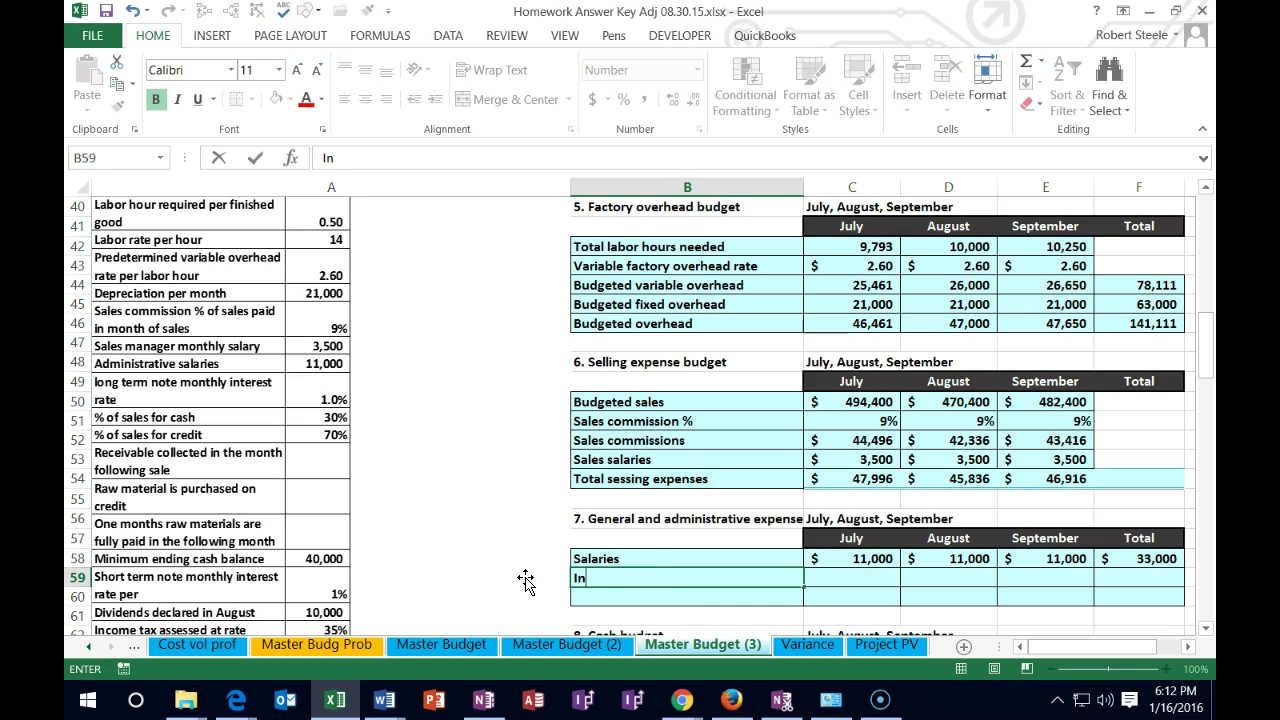
text(terest on long term note)
key(Tab)
- Calculate the long-term note interest for July, August and September in C59:E59 with =500000*.01 in each month
text(=)
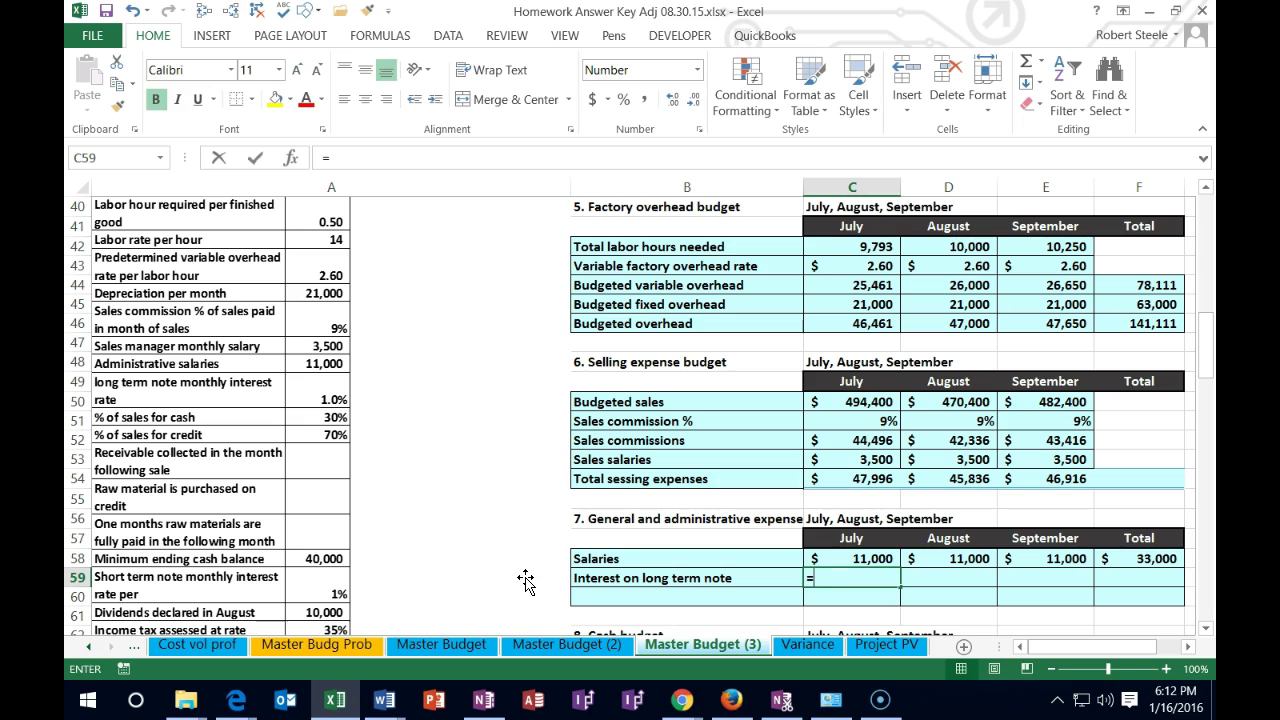
text(500000*.01)
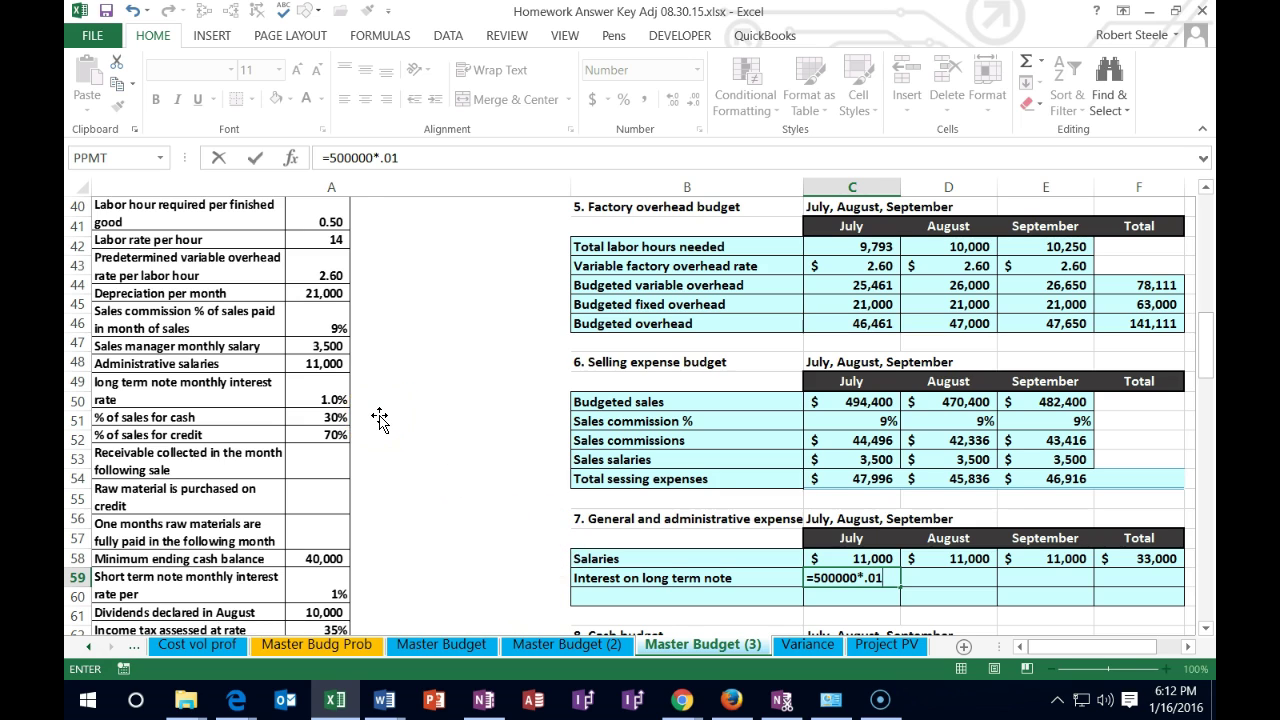
key(Tab)
text(=)
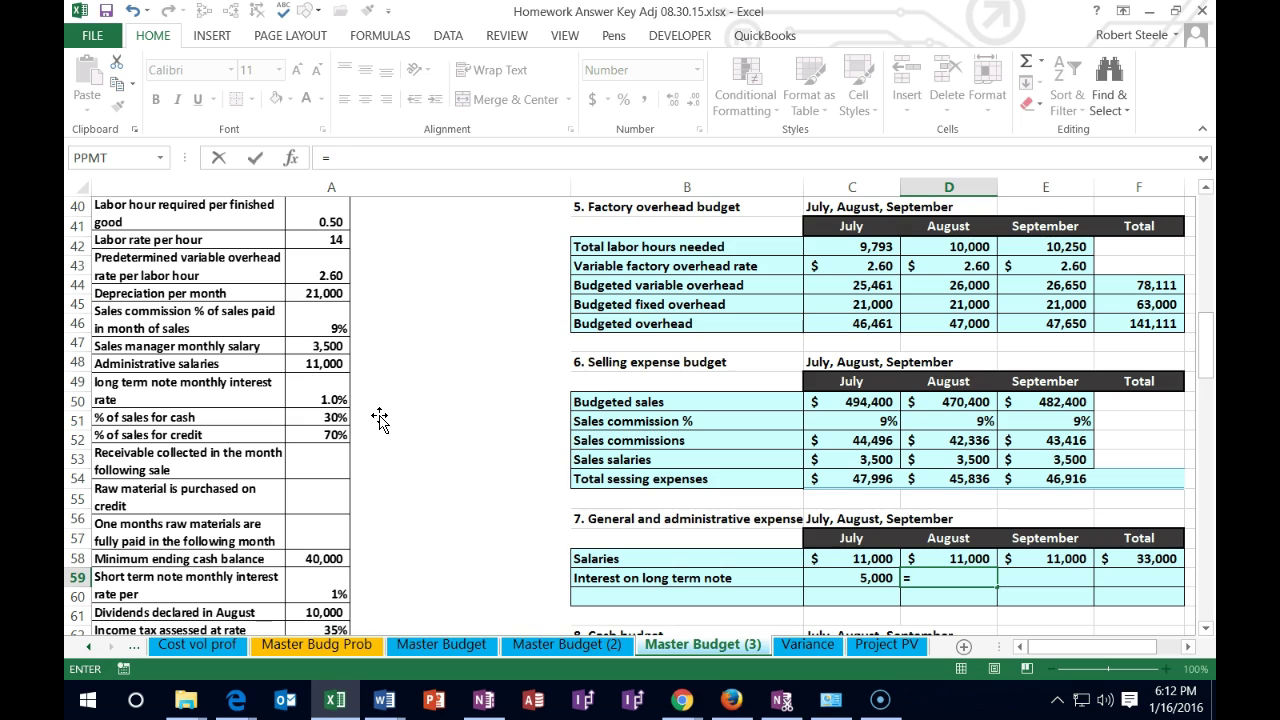
text(50000000)
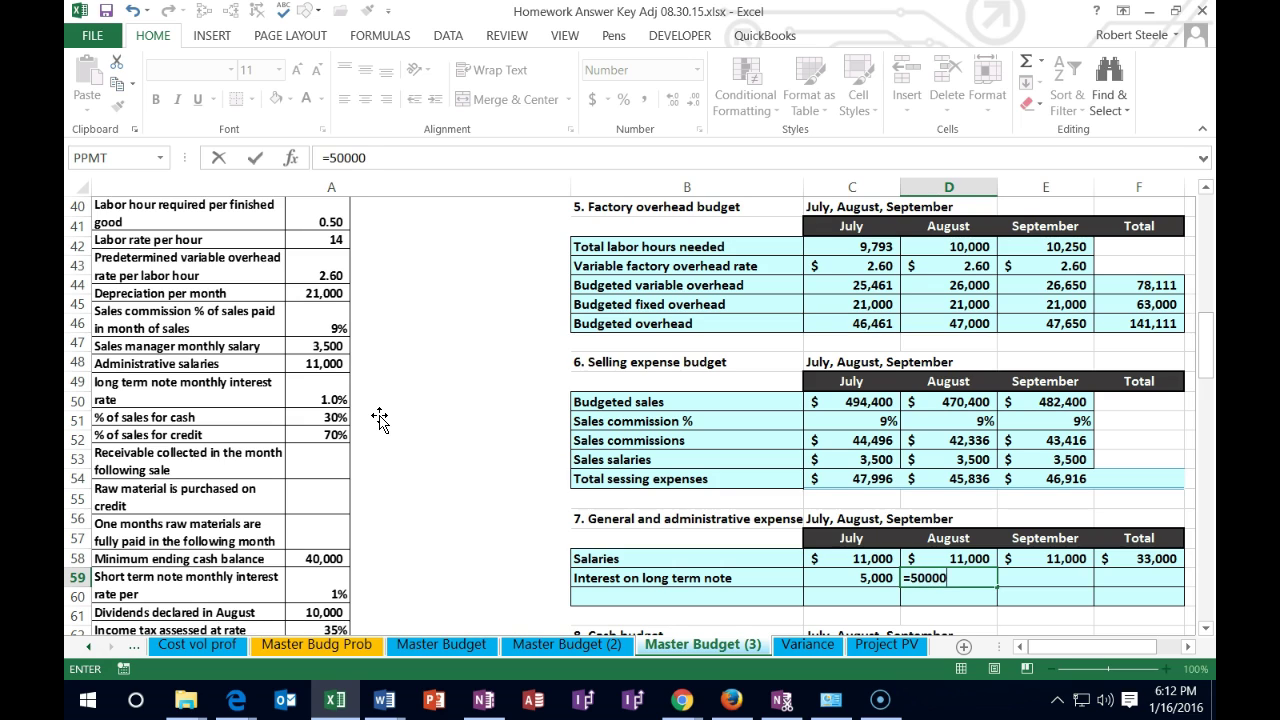
text(*.01)
key(Tab)
text(=)
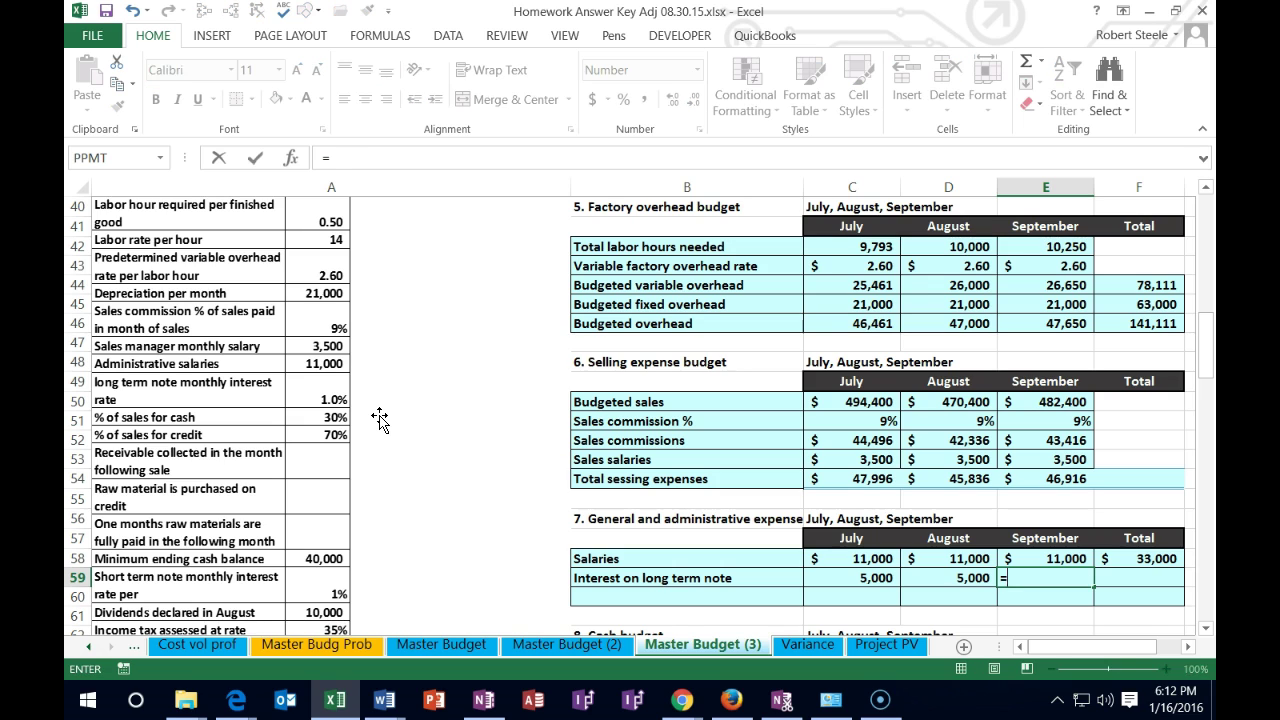
text(500000*.01)
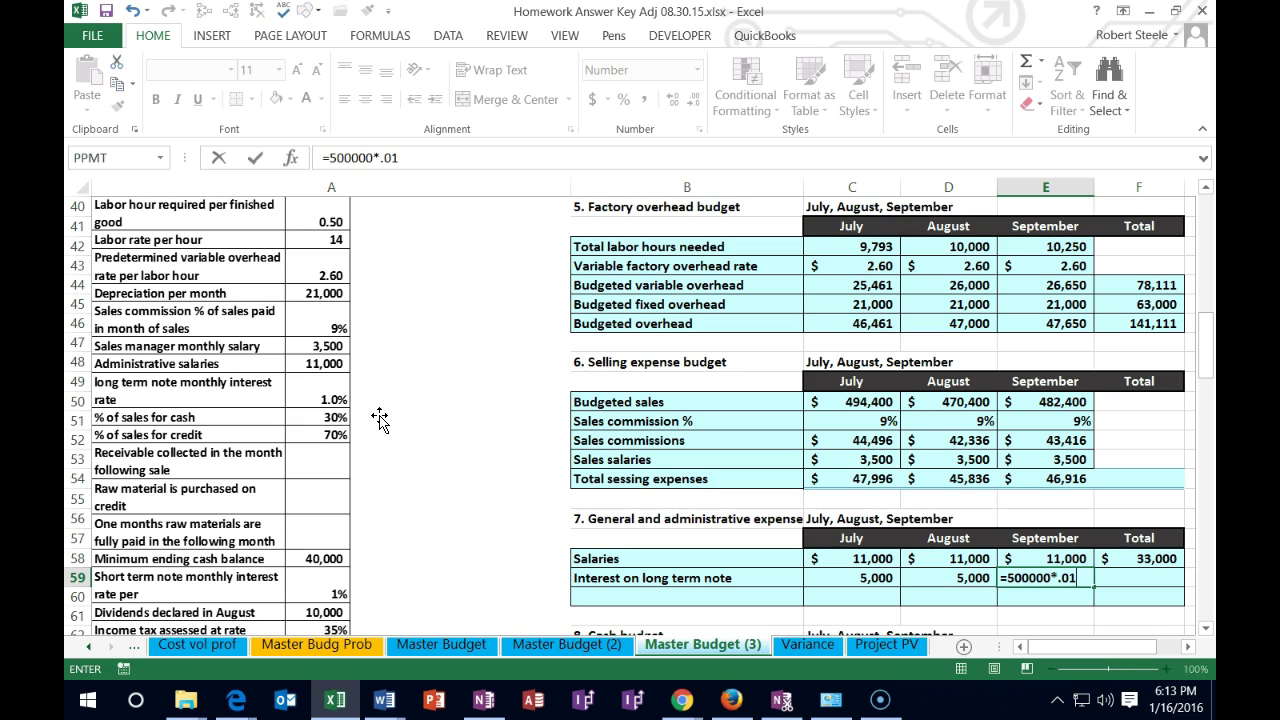
key(Return)
- Total the quarter's long-term note interest in F59 by summing C59:E59
key(Up)
key(Right)
text(=sum()
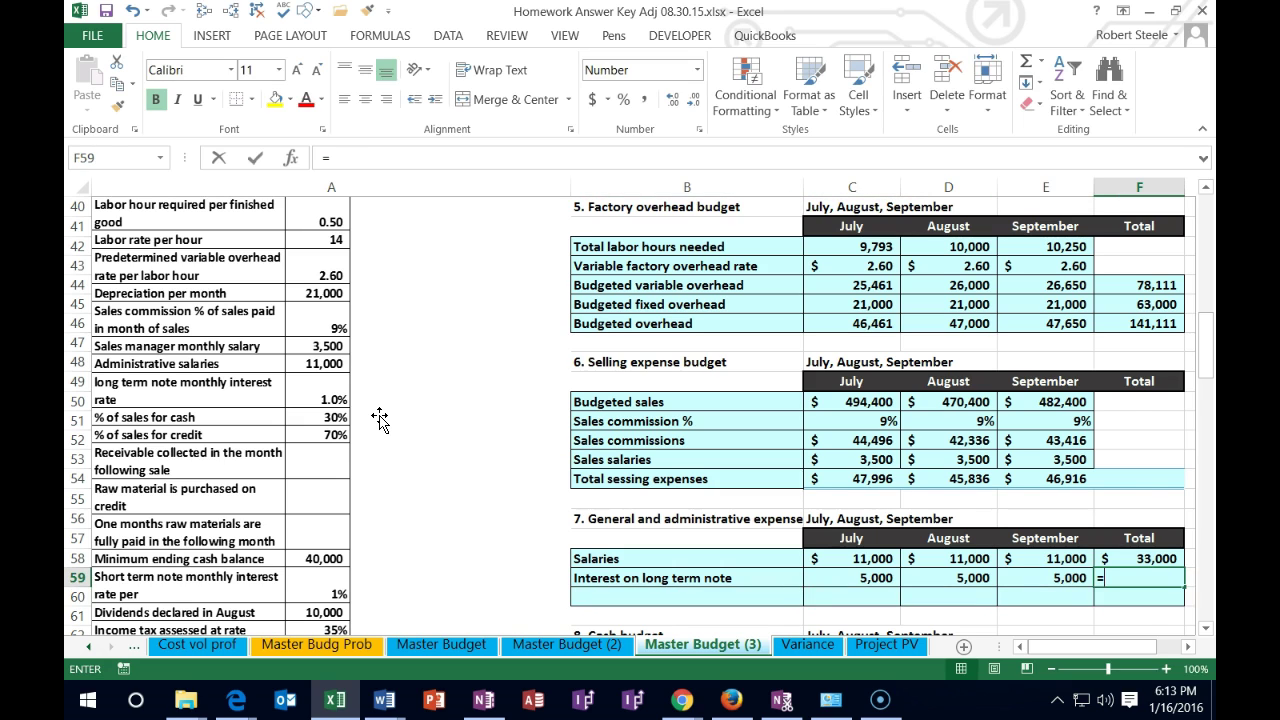
key(Left)
key(shift+Left)
key(shift+Left)
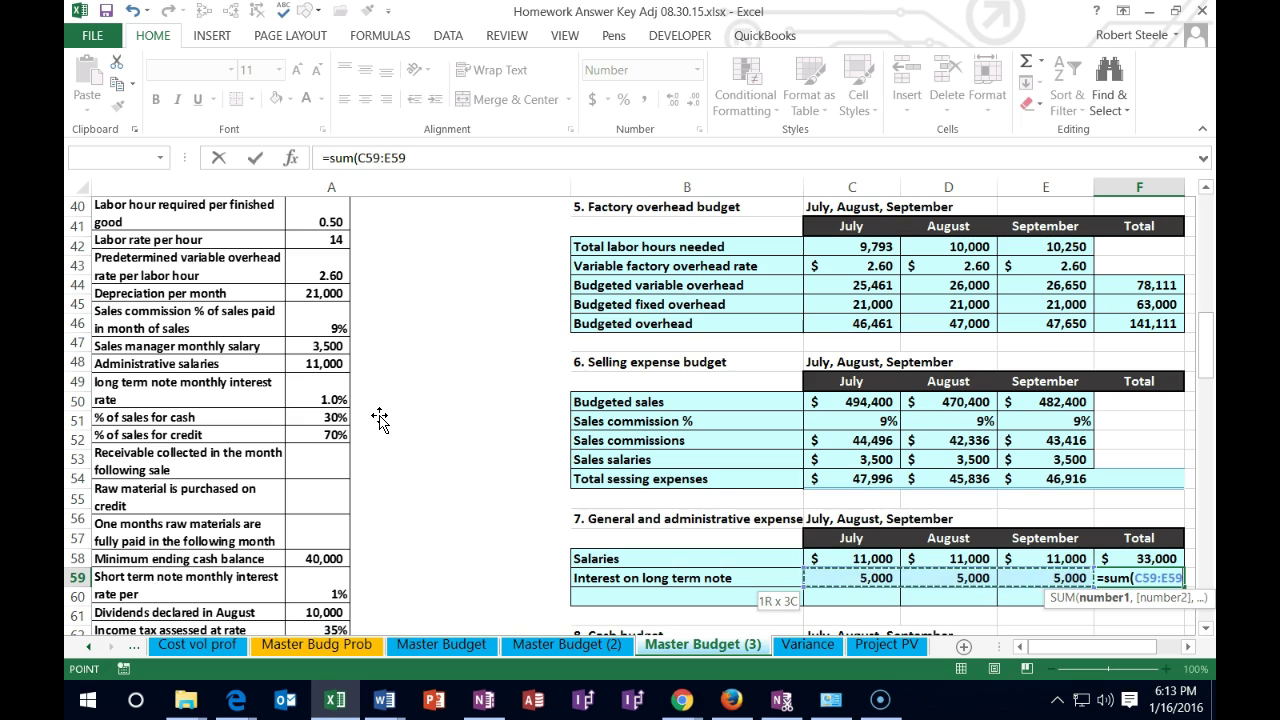
key(Return)
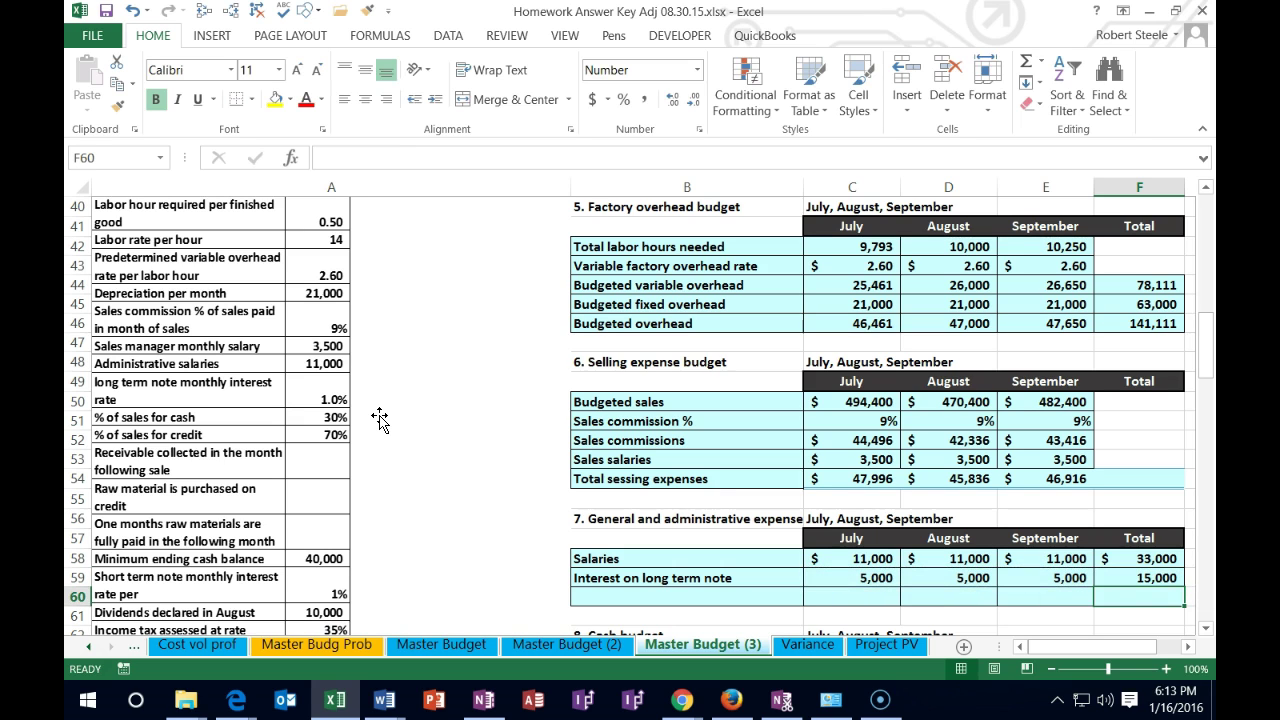
- Total July's general and administrative expenses in C60 by adding salaries and interest with =C58+C59
key(Left)
key(Left)
key(Left)
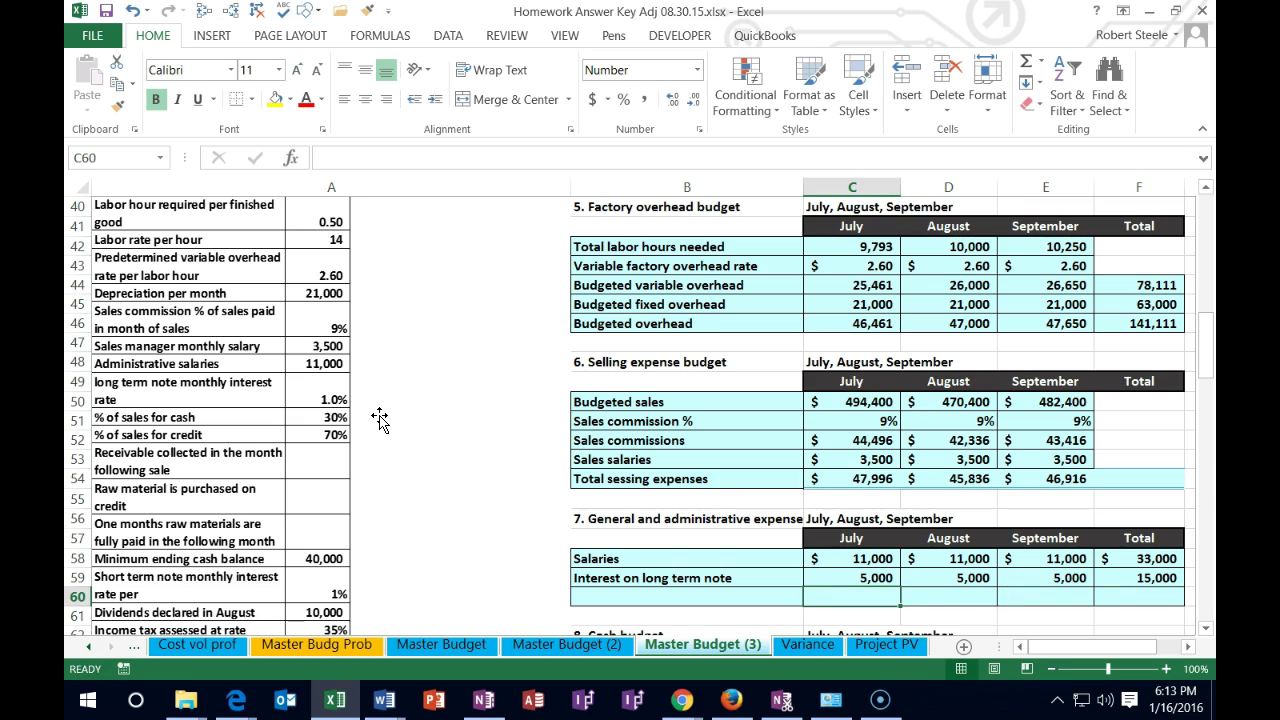
text(=)
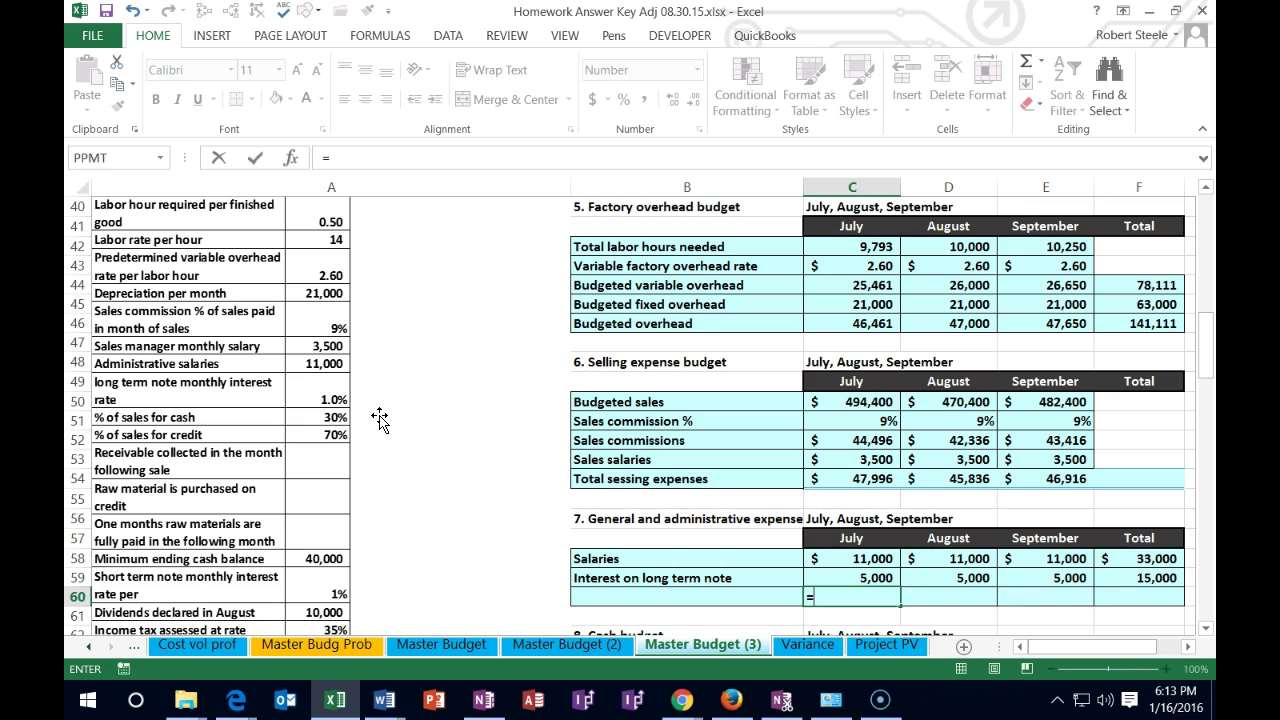
key(Up)
key(Up)
text(+)
key(Down)
key(Tab)
- Total August's general and administrative expenses in D60 with =D58+D59
text(=)
key(Up)
key(Up)
text(+)
key(Down)
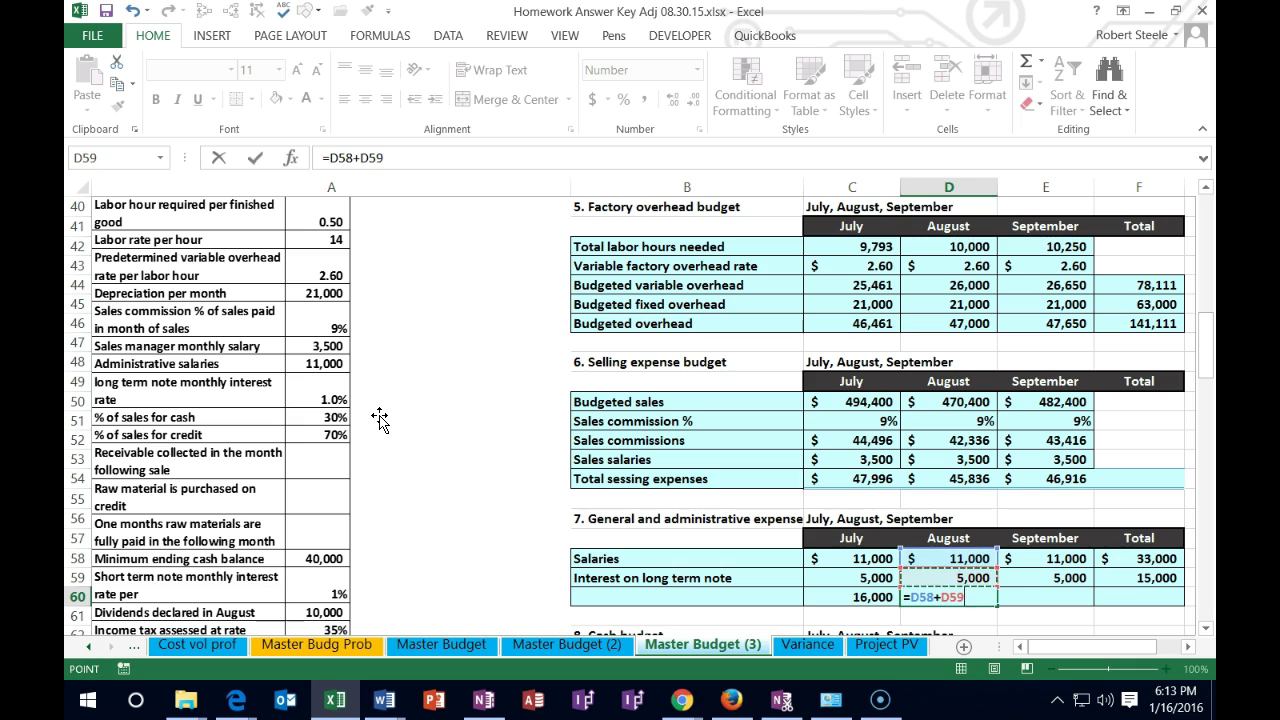
key(Tab)
- Total September's general and administrative expenses in E60, adding the salaries in E58 to the interest in E59
text(=)
key(Up)
key(Up)
text(+)
key(Down)
key(Tab)
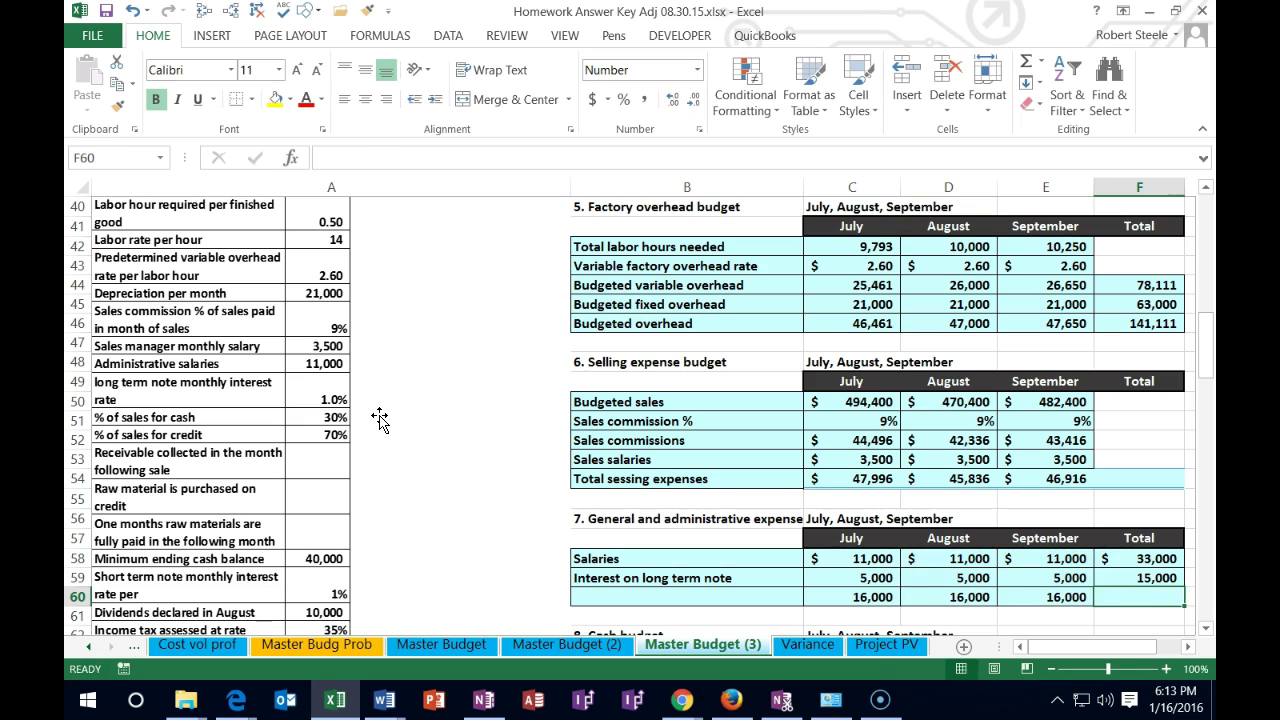
- Compute the quarter's total general and administrative expenses in F60 by adding the totals in F58 and F59
text(=)
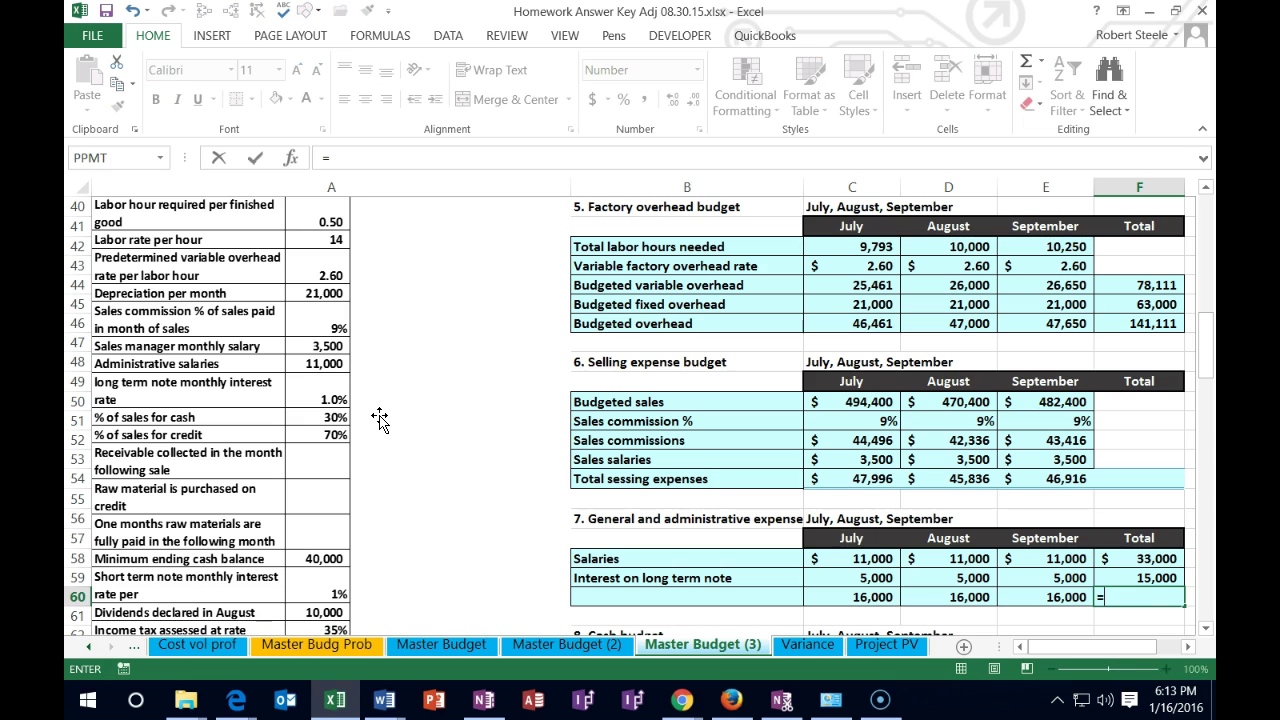
key(Up)
key(Up)
text(+)
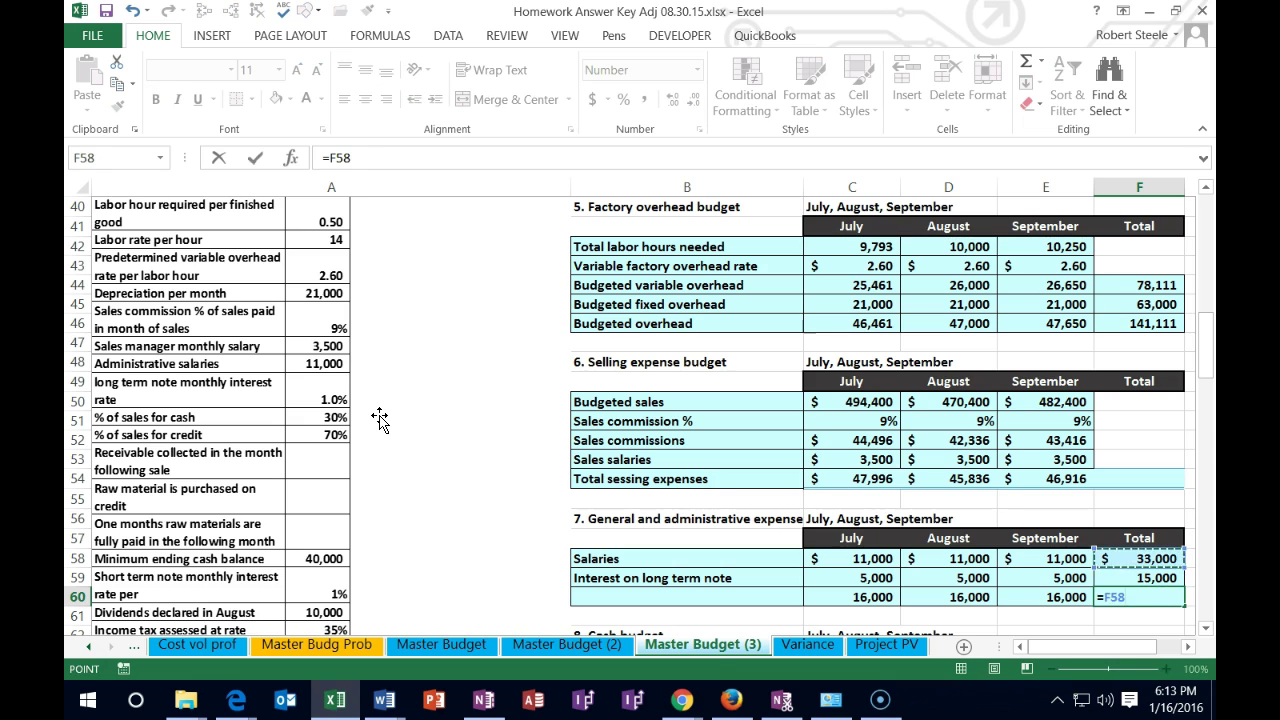
key(Up)
key(Return)
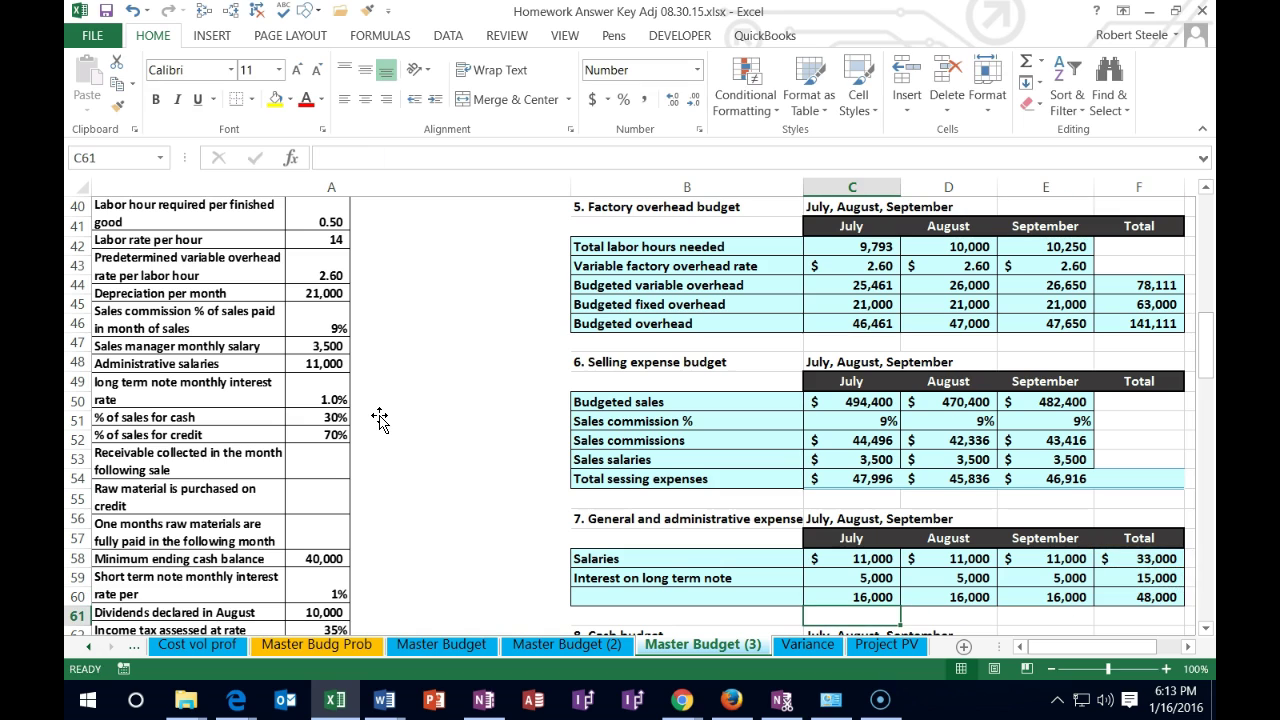
- Check the sum of the monthly totals in C60:E60 and label B60 "Total expenses"
scroll(860, 590, down, 2)
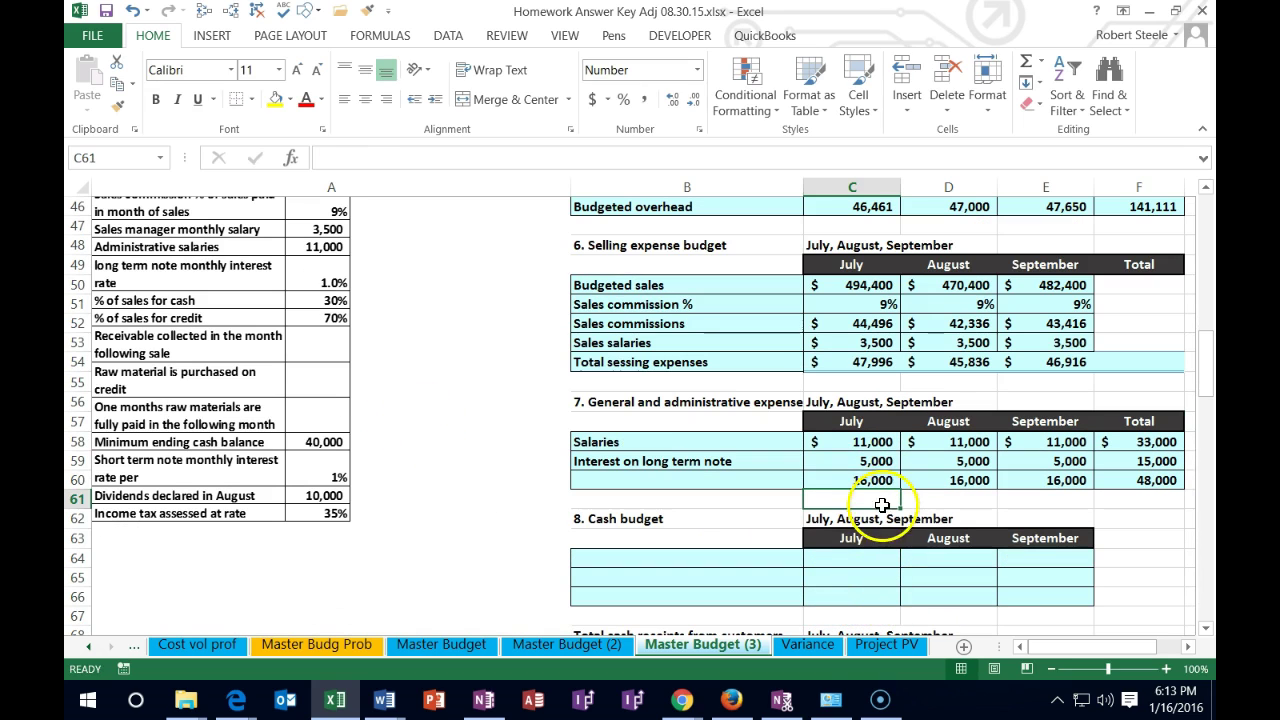
drag(873, 481, 1012, 487)
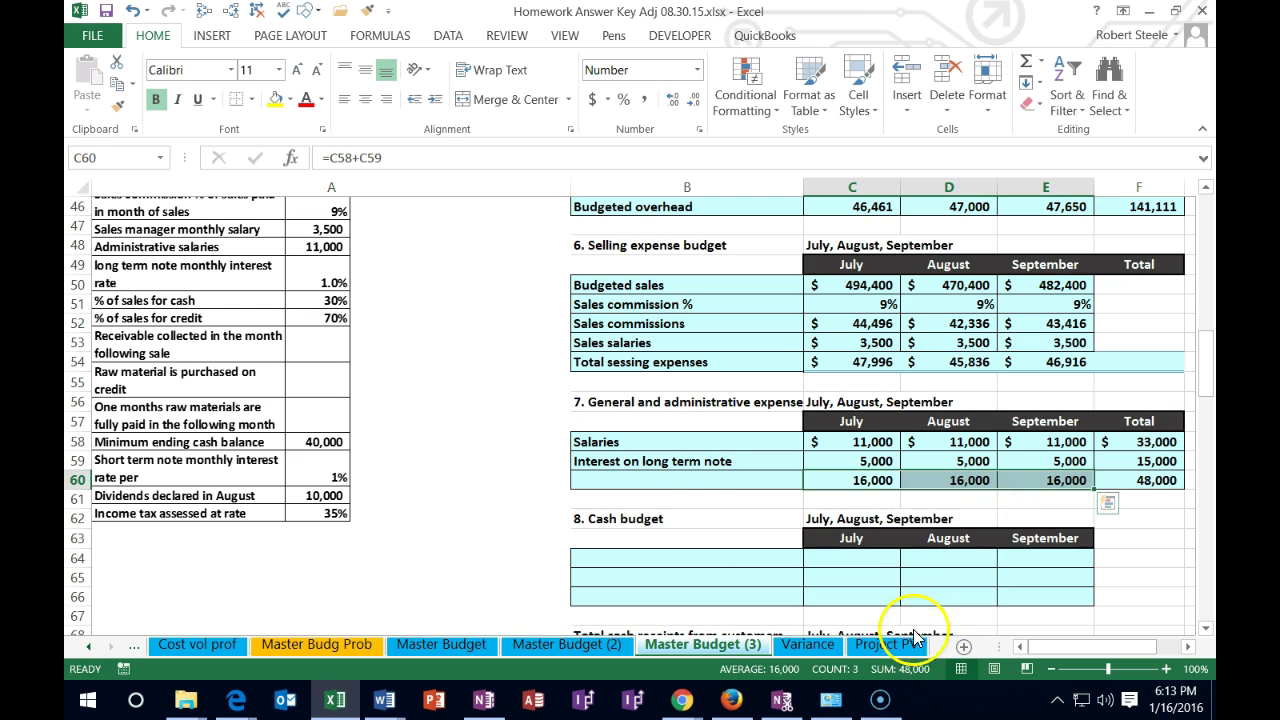
click(672, 482)
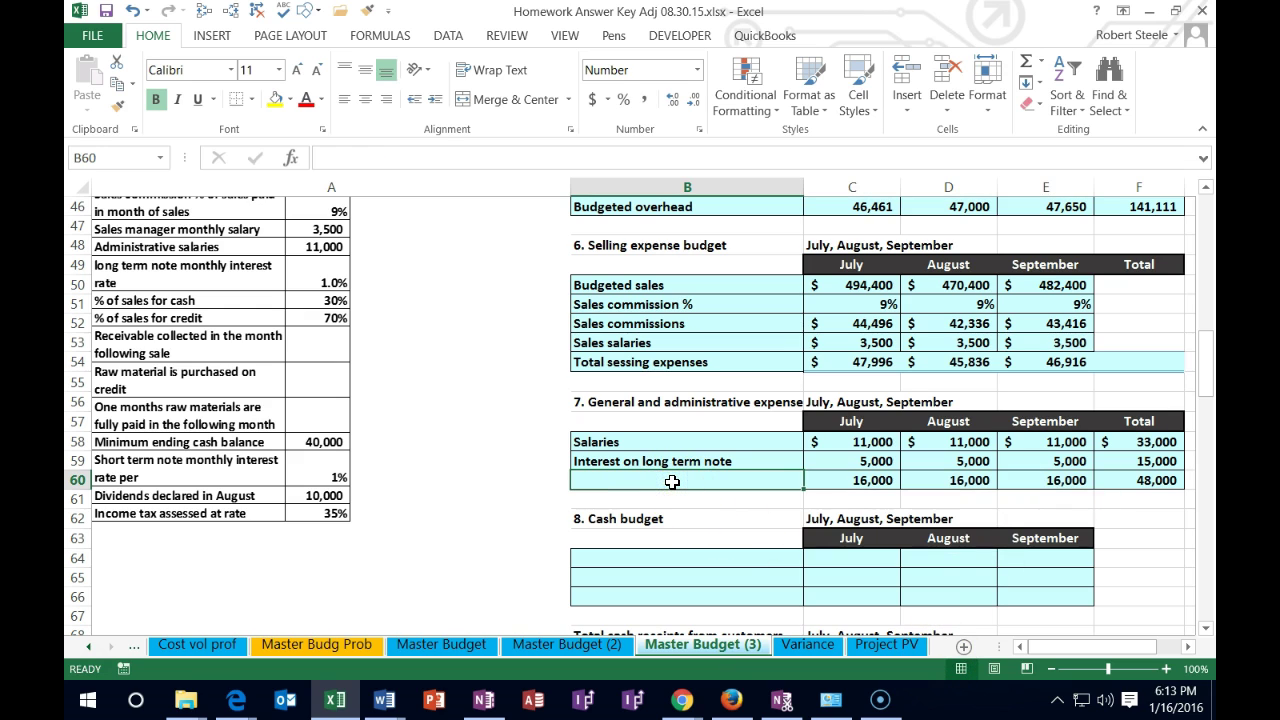
text(Total expenses)
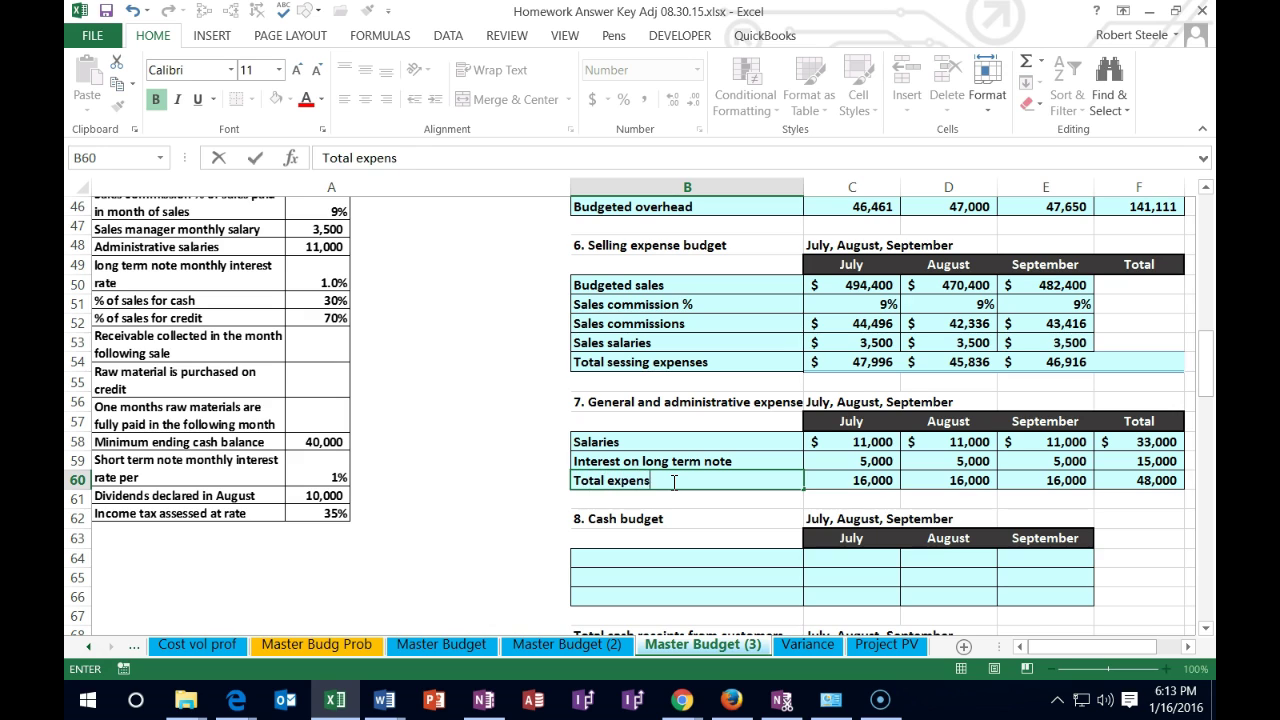
key(Return)
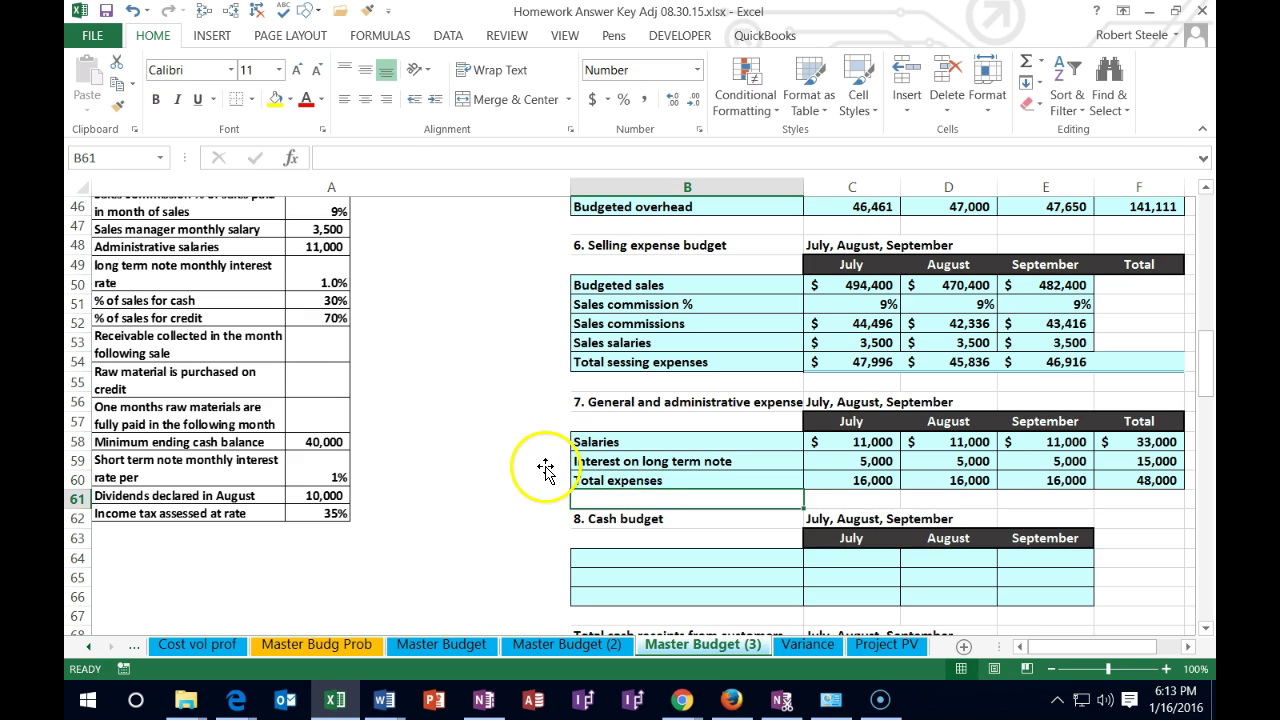
- Label B64, the first row of the cash budget, "Total budgetes sales"
scroll(536, 463, down, 2)
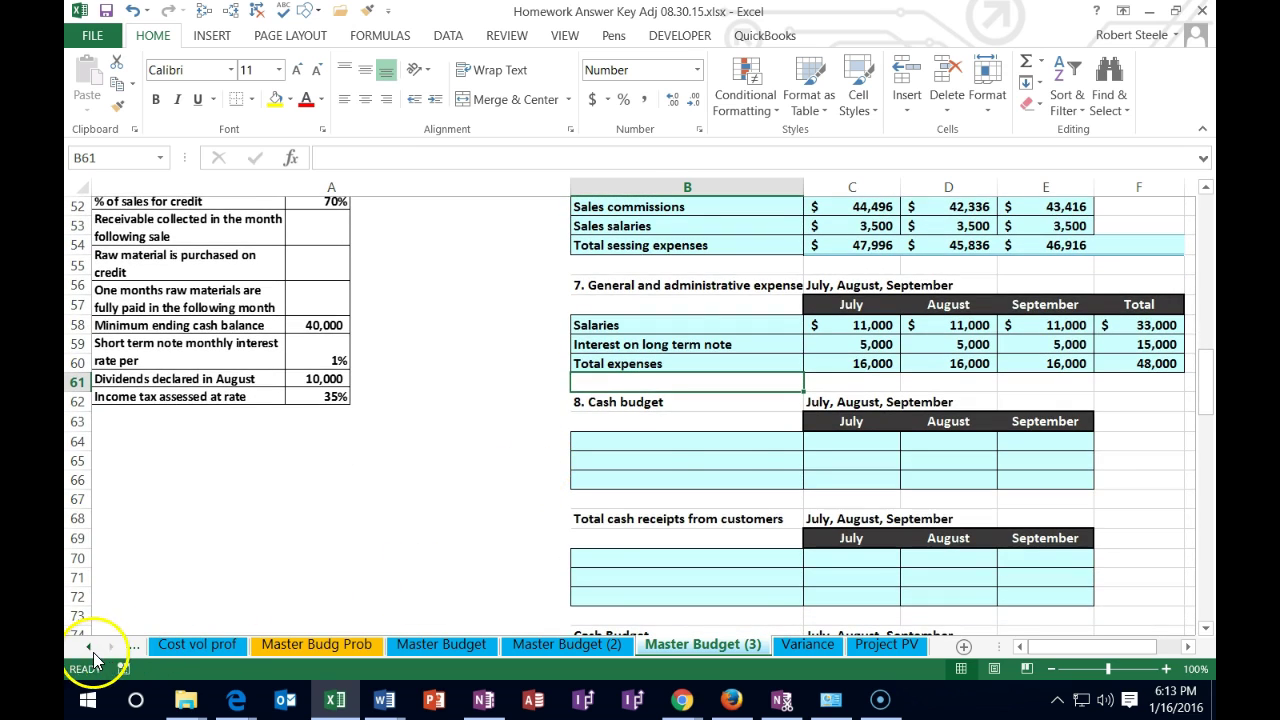
scroll(530, 375, down, 1)
click(611, 345)
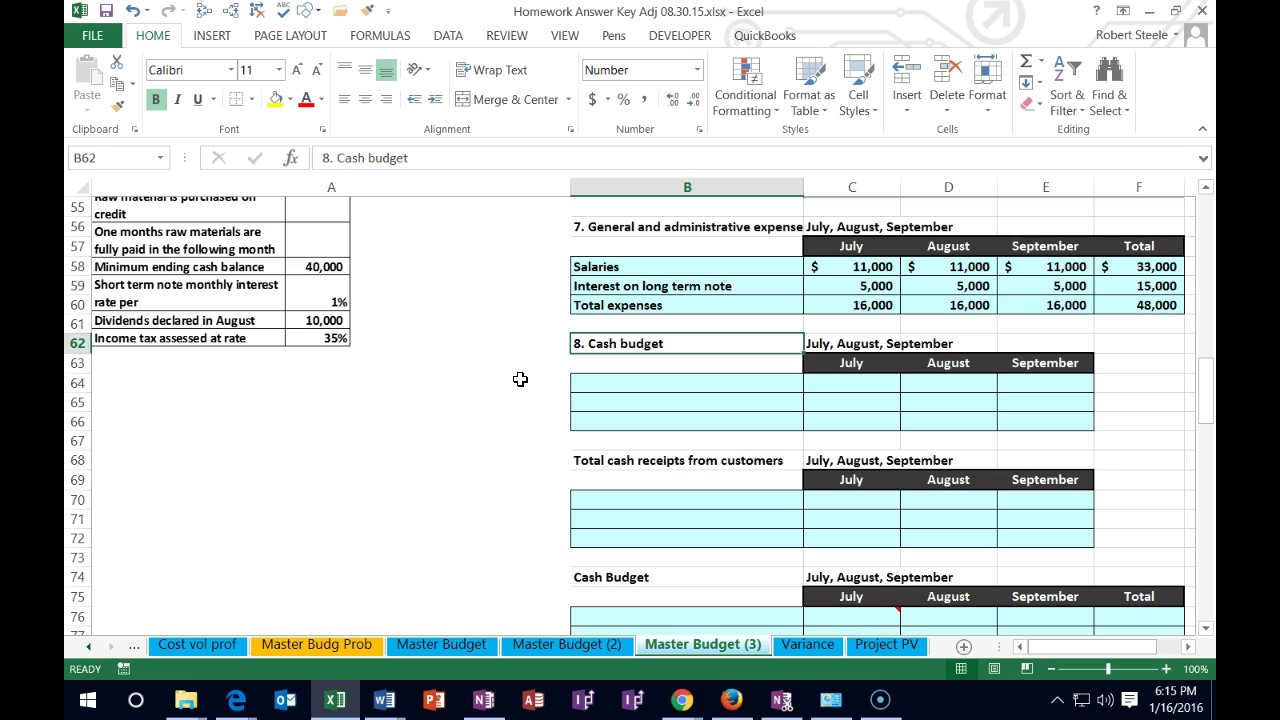
key(Down)
key(Down)
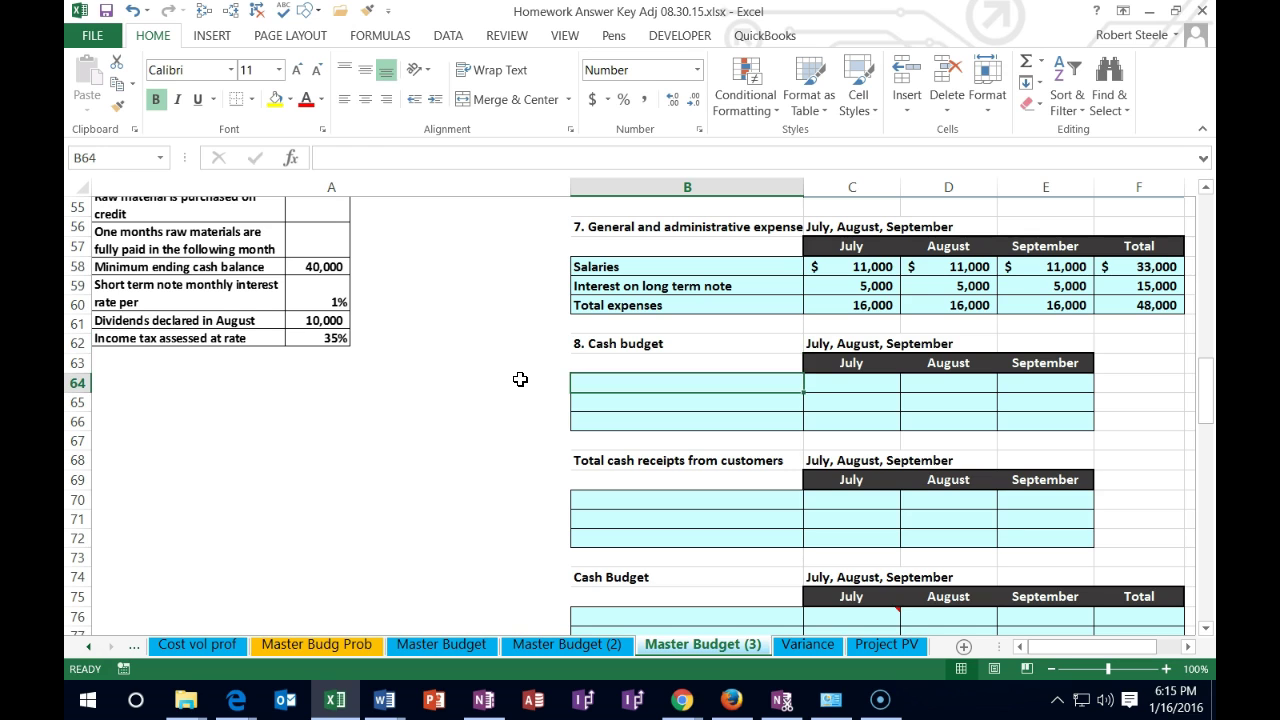
scroll(486, 405, up, 4)
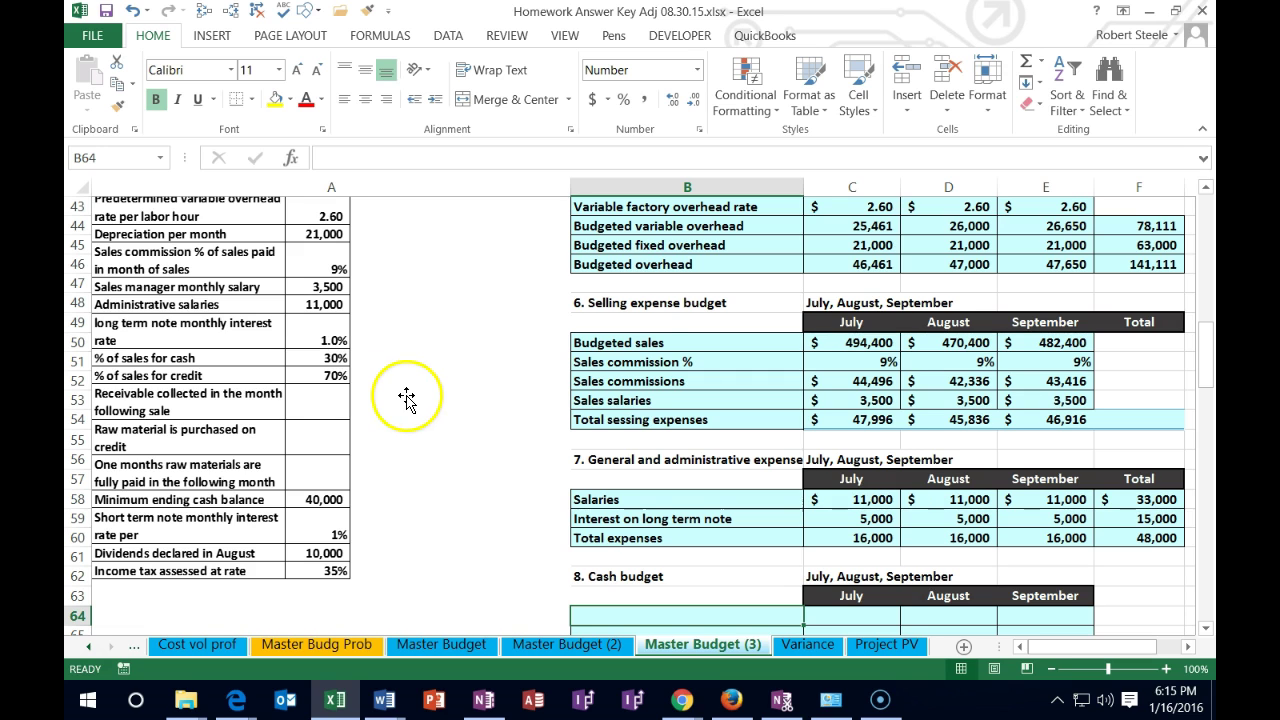
scroll(410, 400, down, 3)
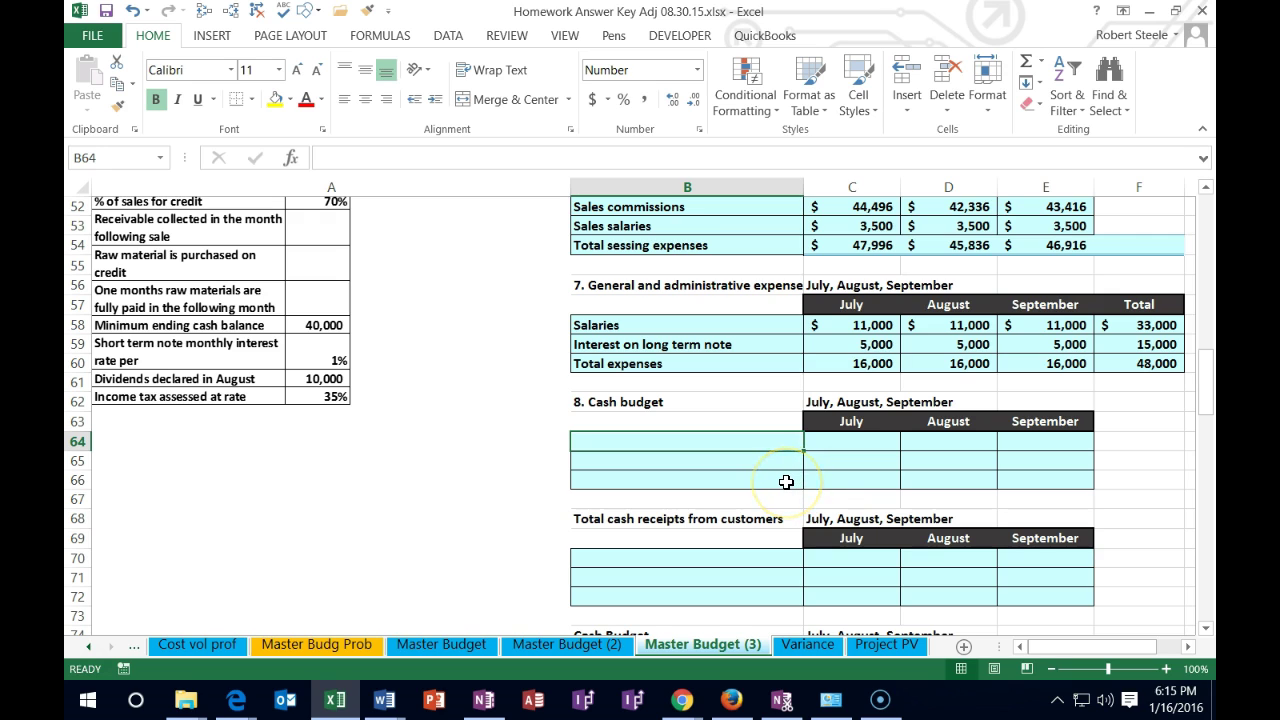
text(Tot)
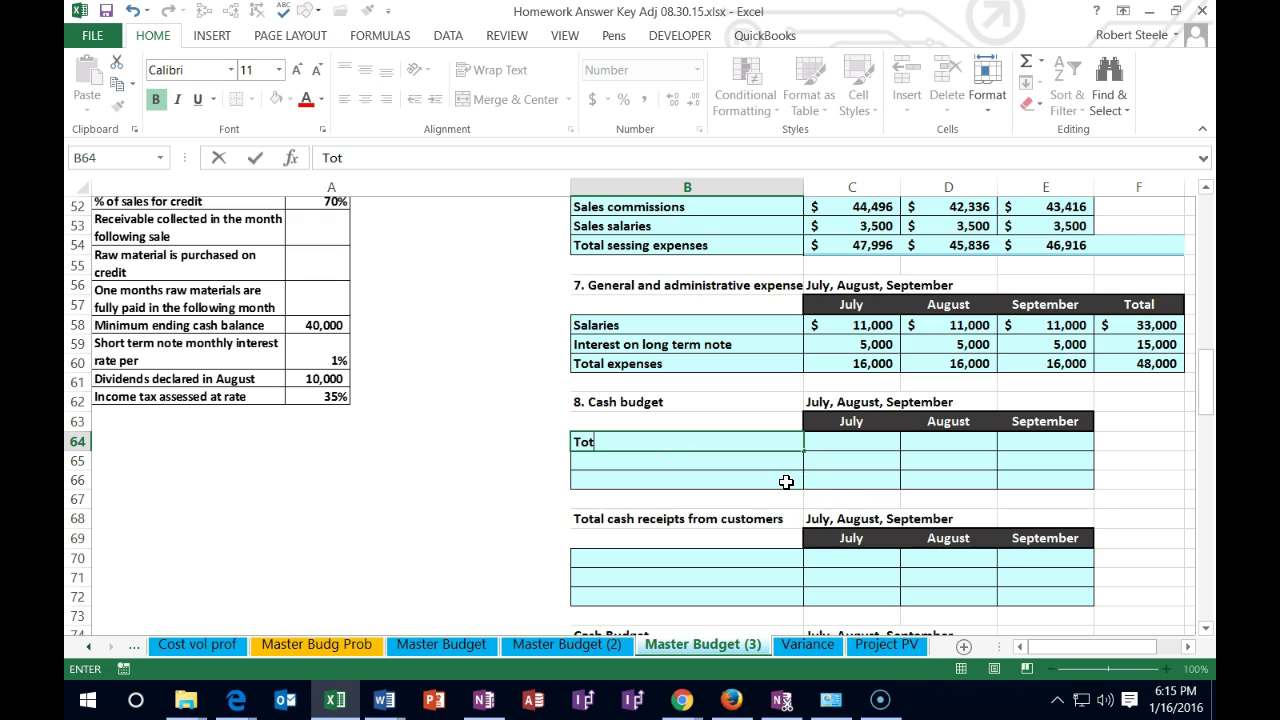
text(al budgetes sales)
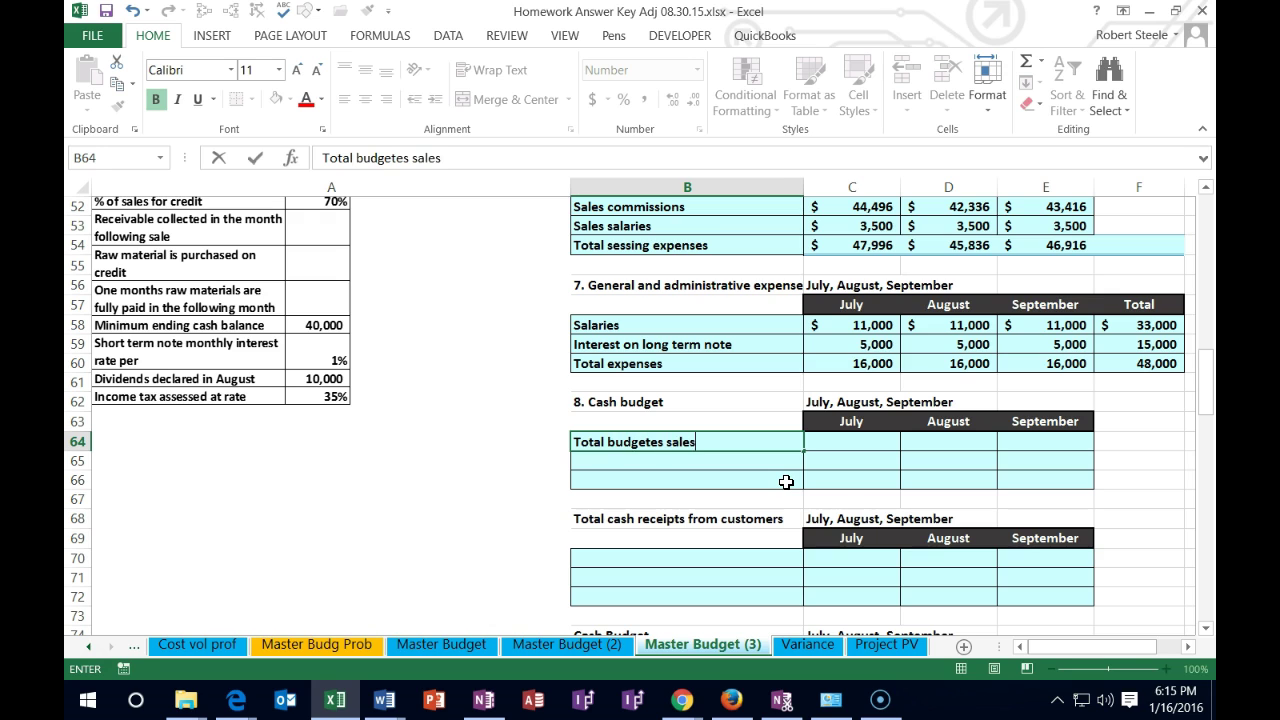
key(Tab)
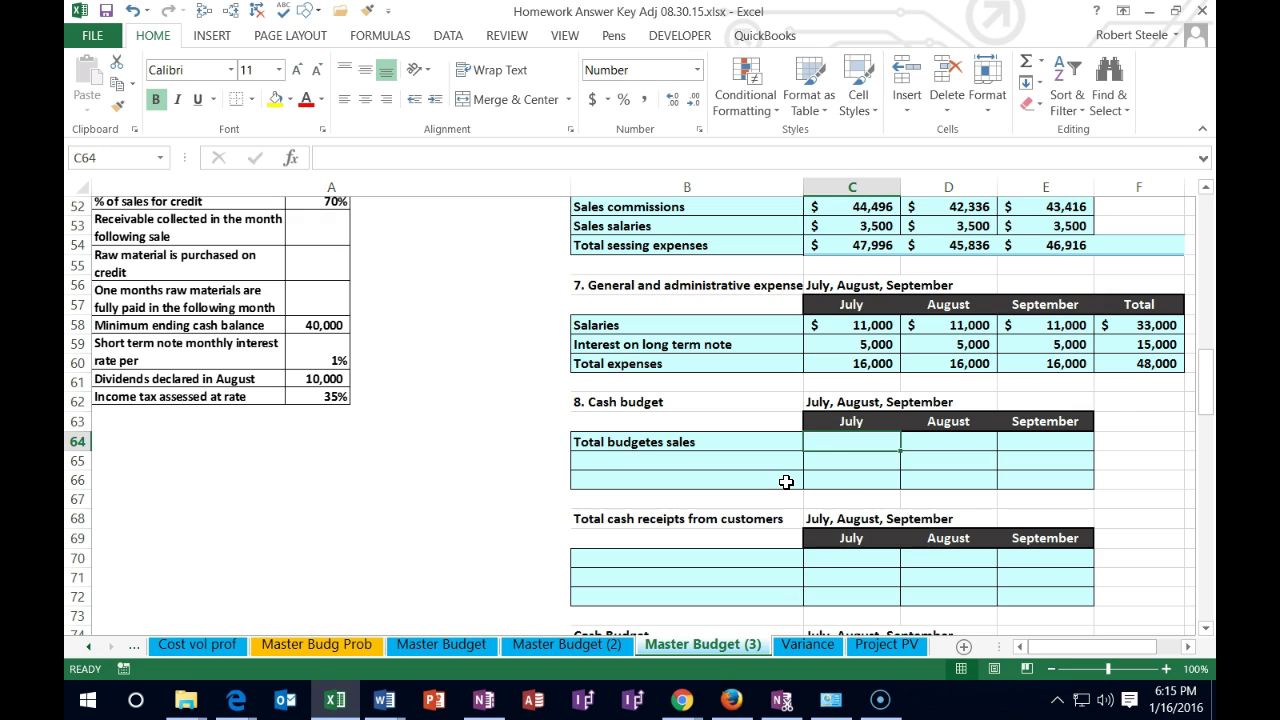
- Link July's total budgeted sales in C64 to the sales budget's July total dollars with =E5
text(=)
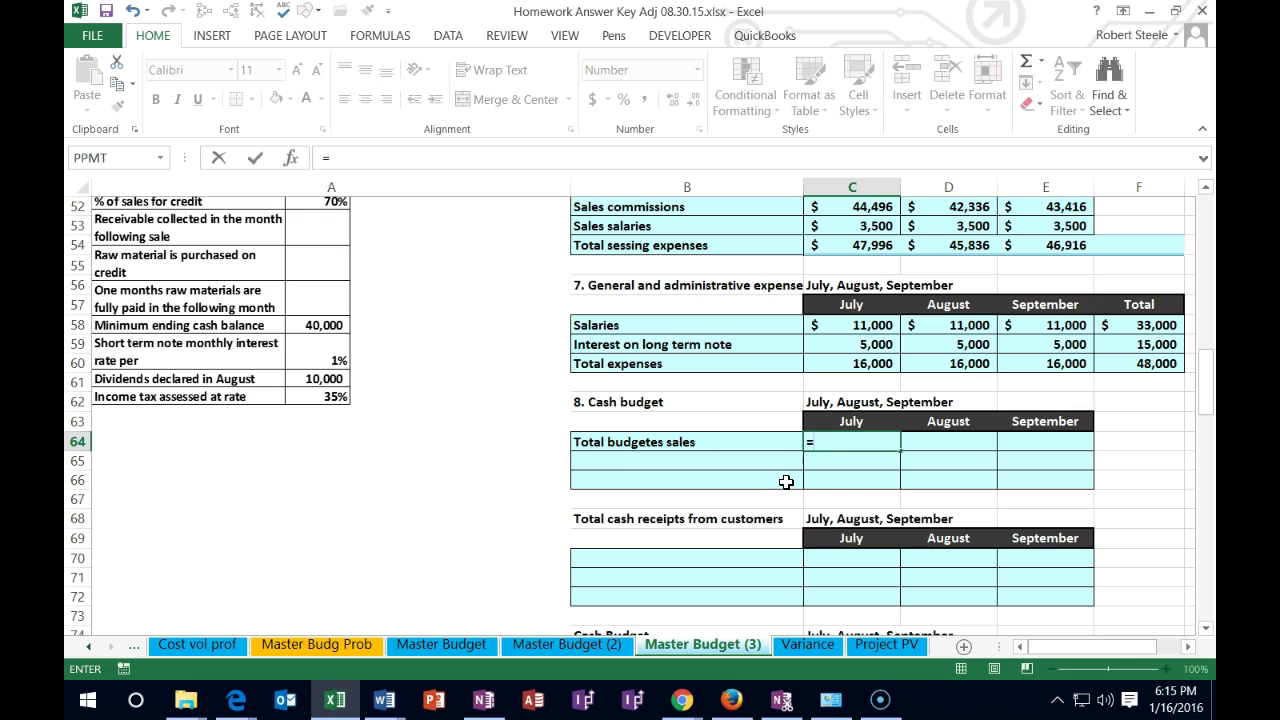
scroll(786, 482, up, 17)
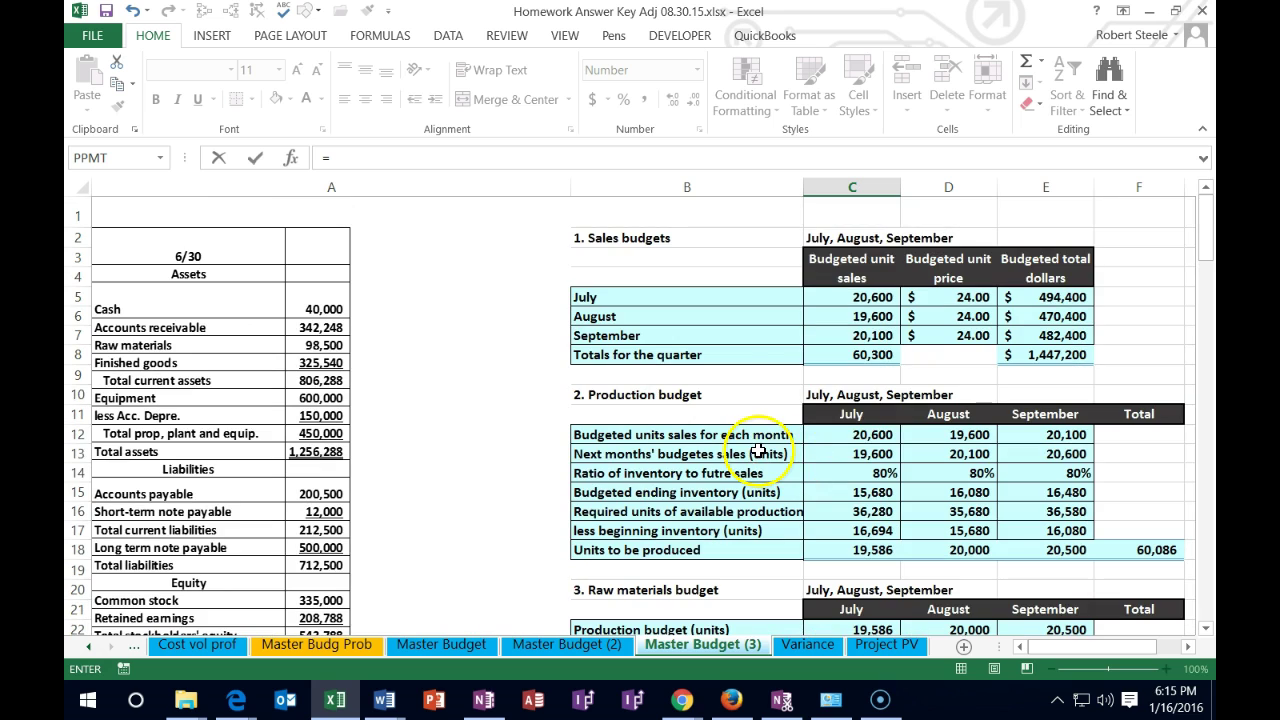
click(1057, 297)
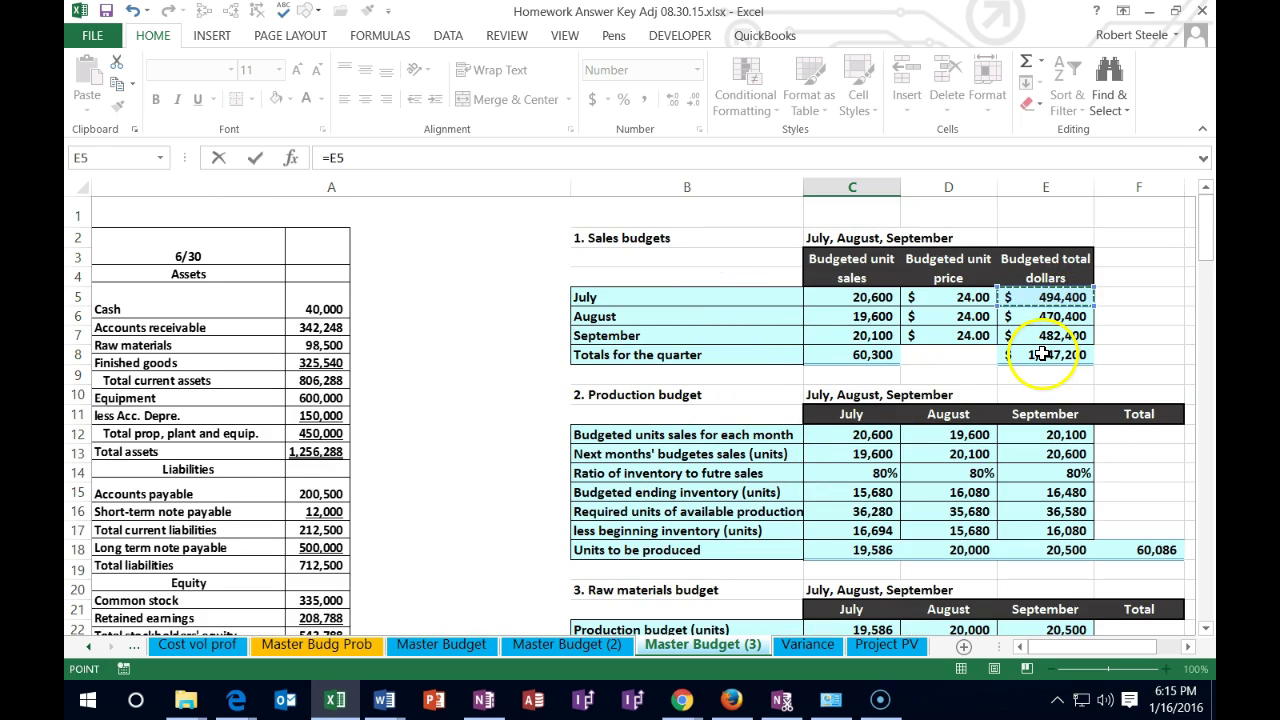
key(Tab)
- Link August's total budgeted sales in D64 to the sales budget's August total dollars with =E6
scroll(1030, 349, down, 3)
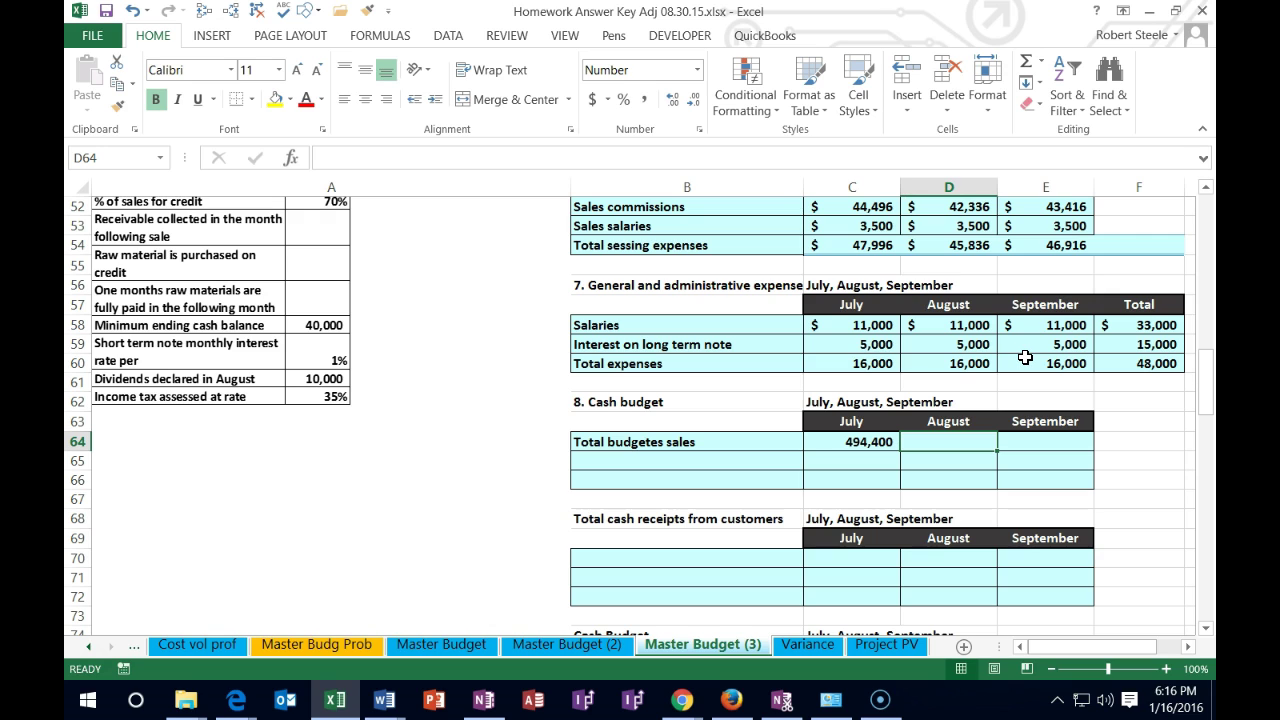
text(=)
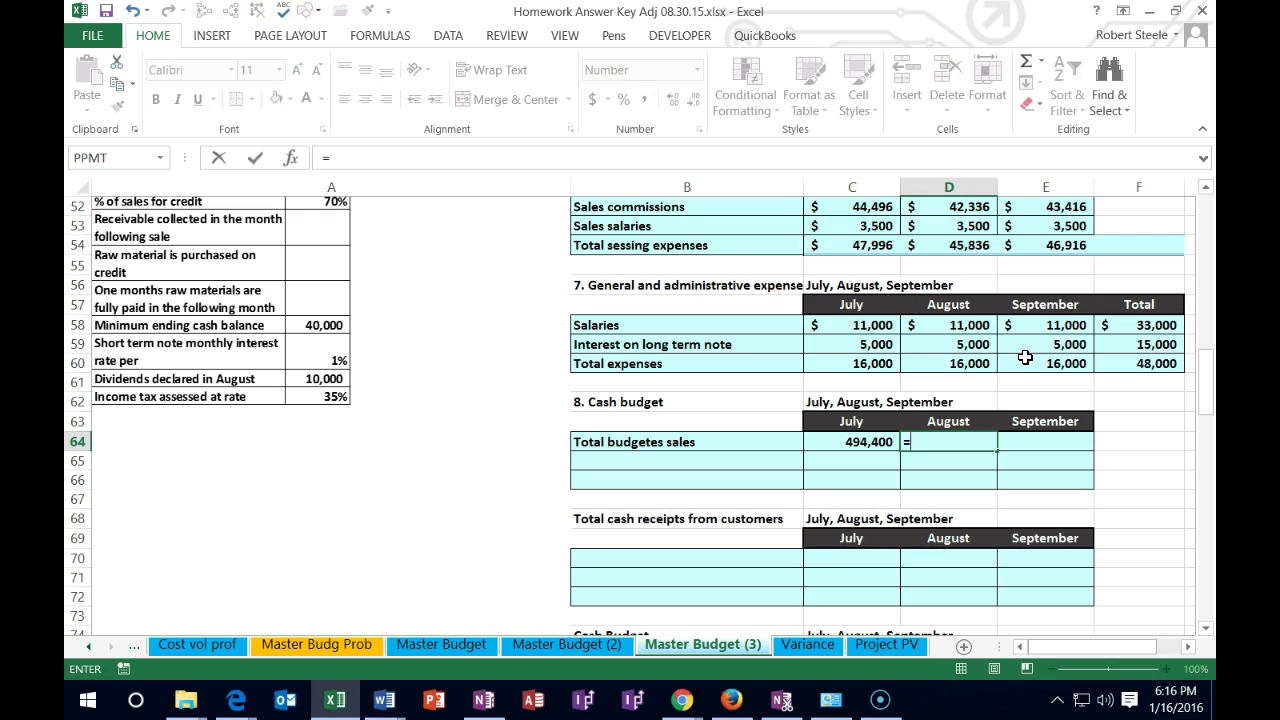
scroll(1055, 450, up, 15)
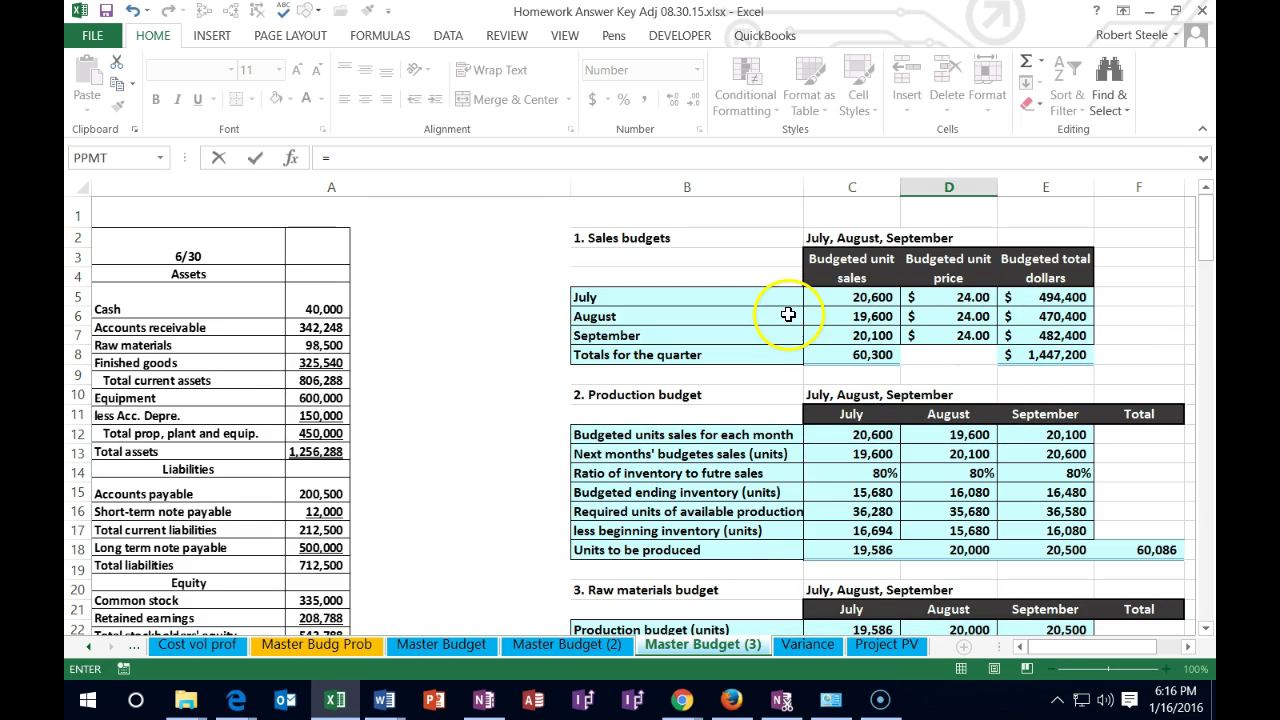
click(1047, 316)
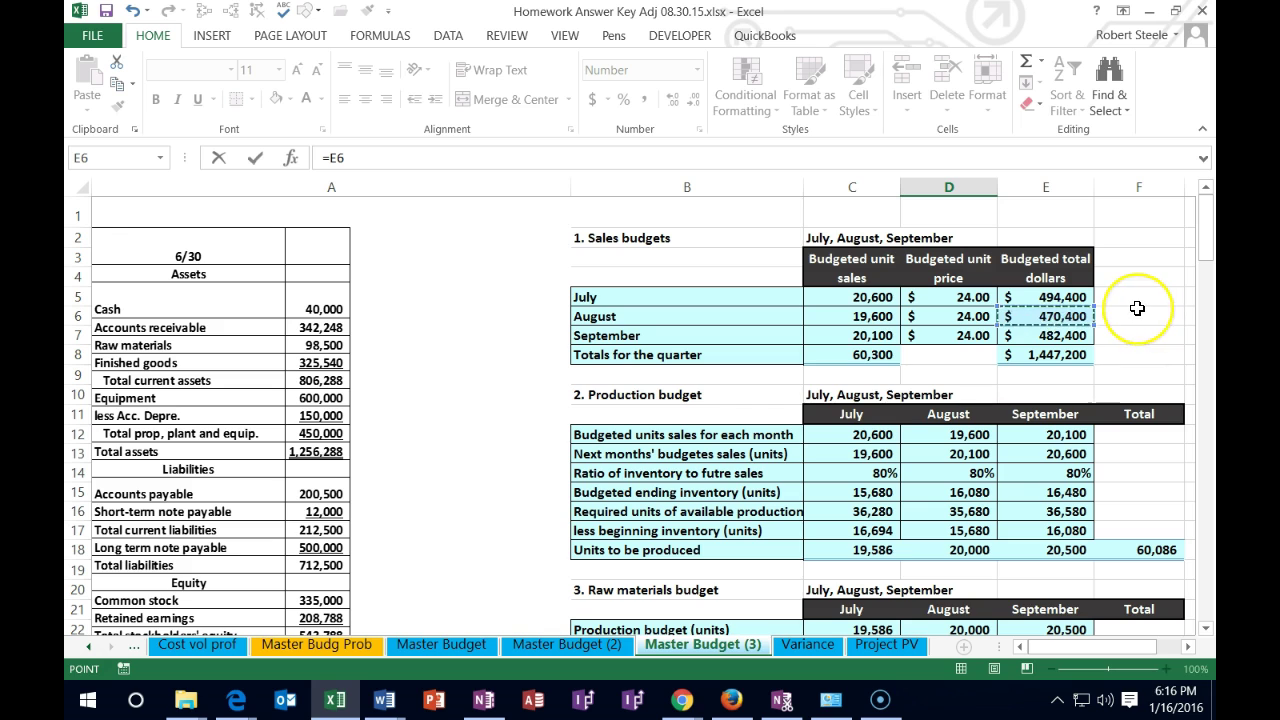
key(Tab)
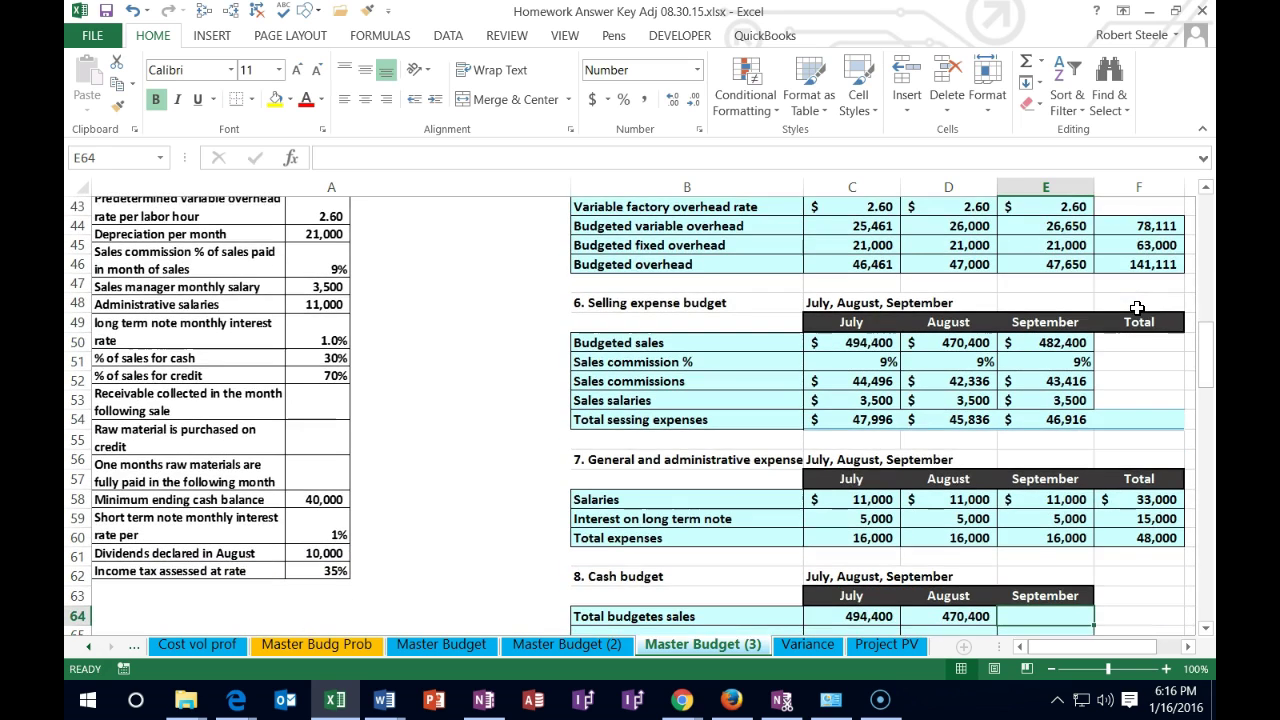
- Link September's total budgeted sales in E64 with =E7 and show the amounts in C64:E64 with a dollar sign
scroll(1145, 325, down, 3)
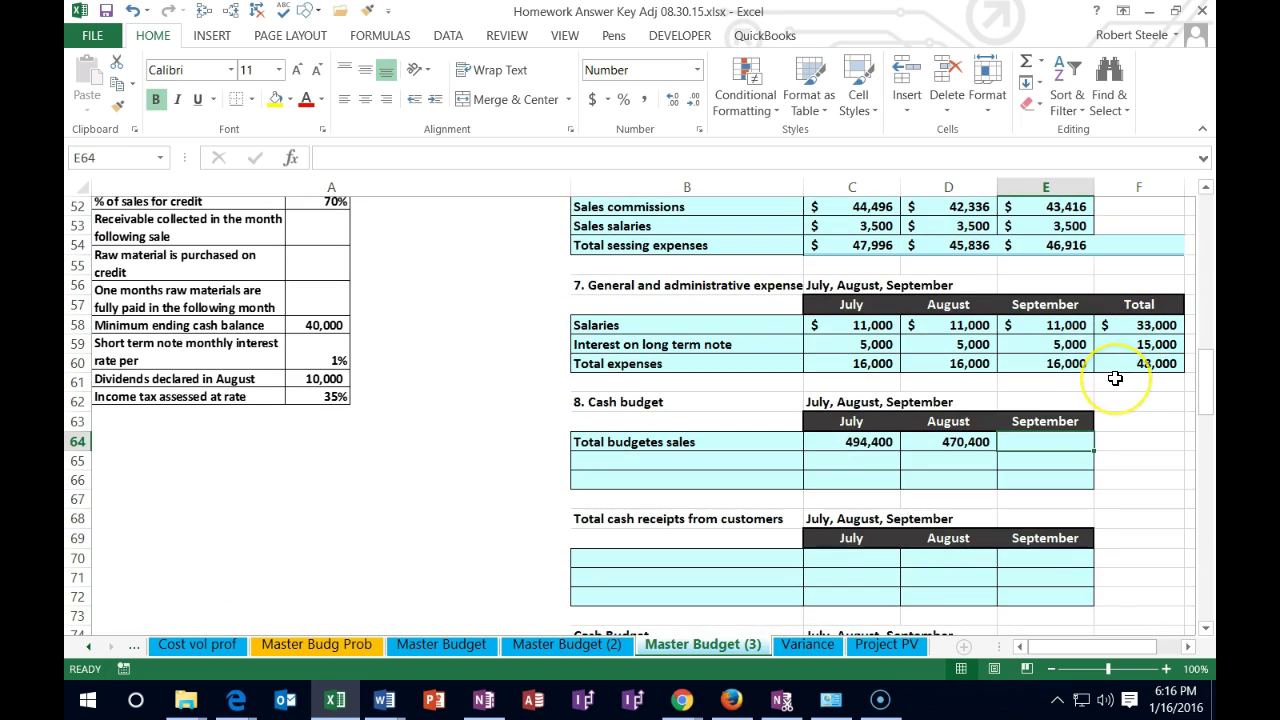
text(=)
scroll(1115, 378, up, 17)
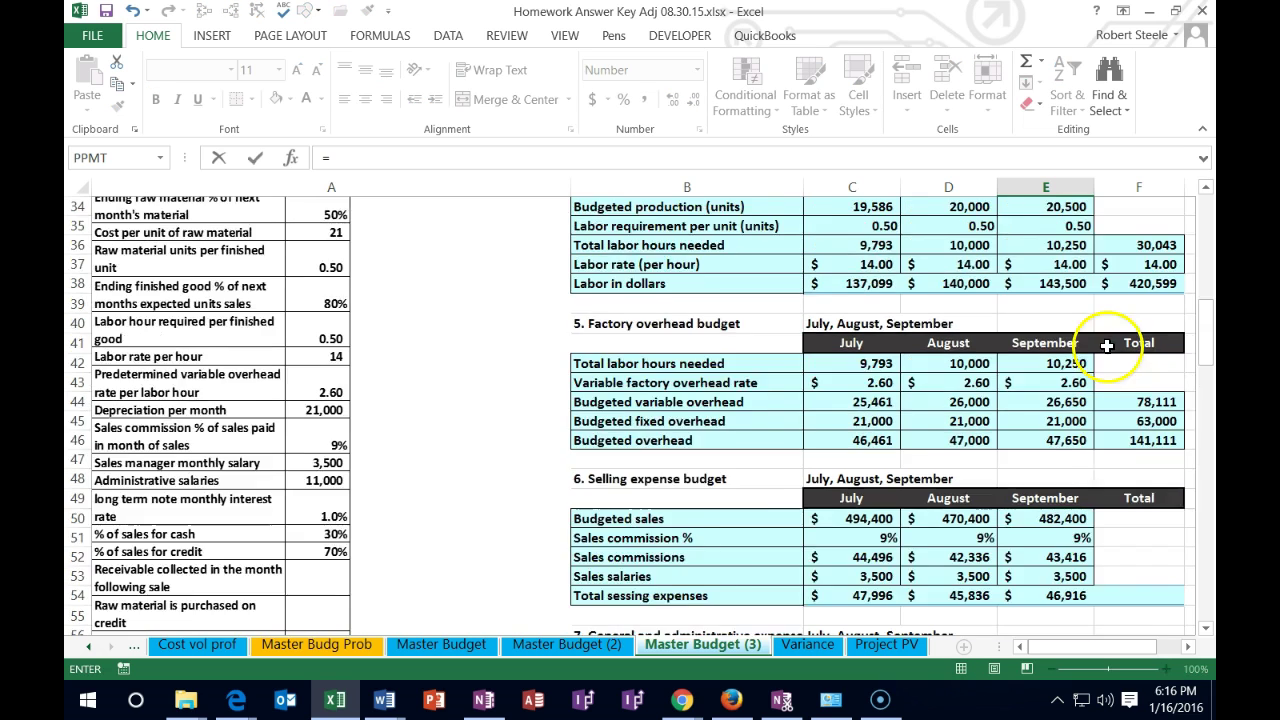
click(1076, 330)
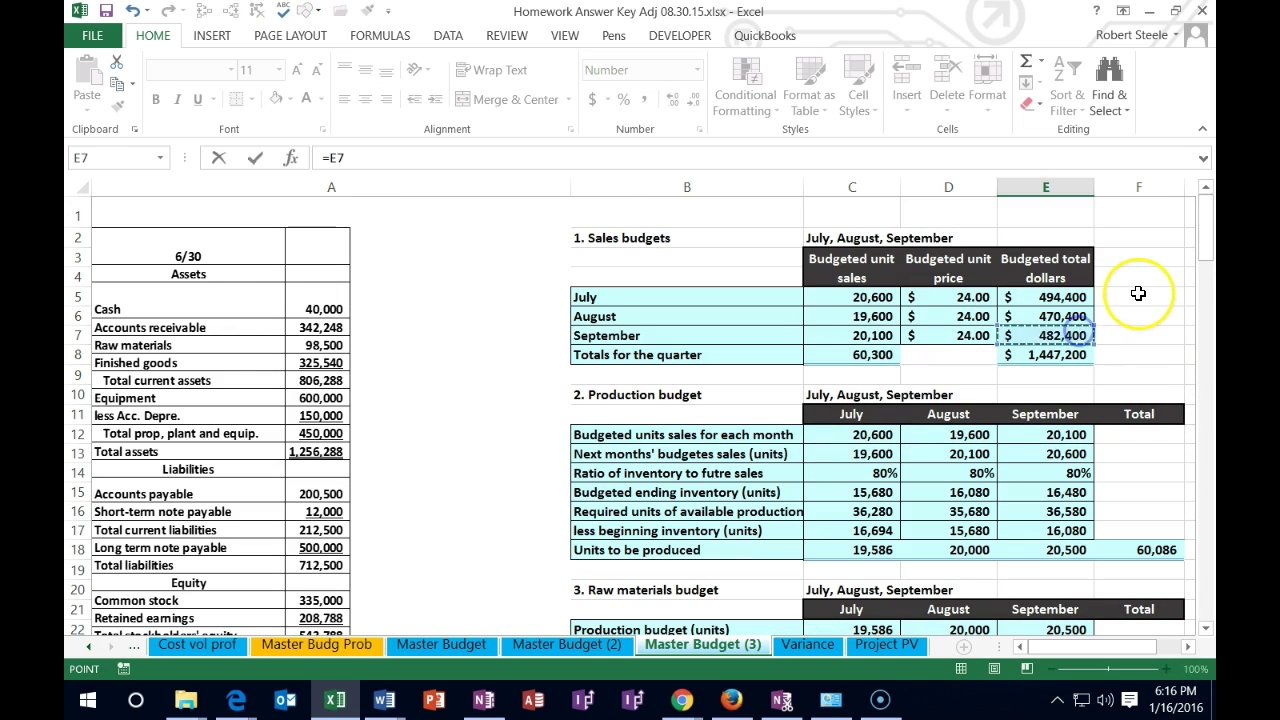
key(Return)
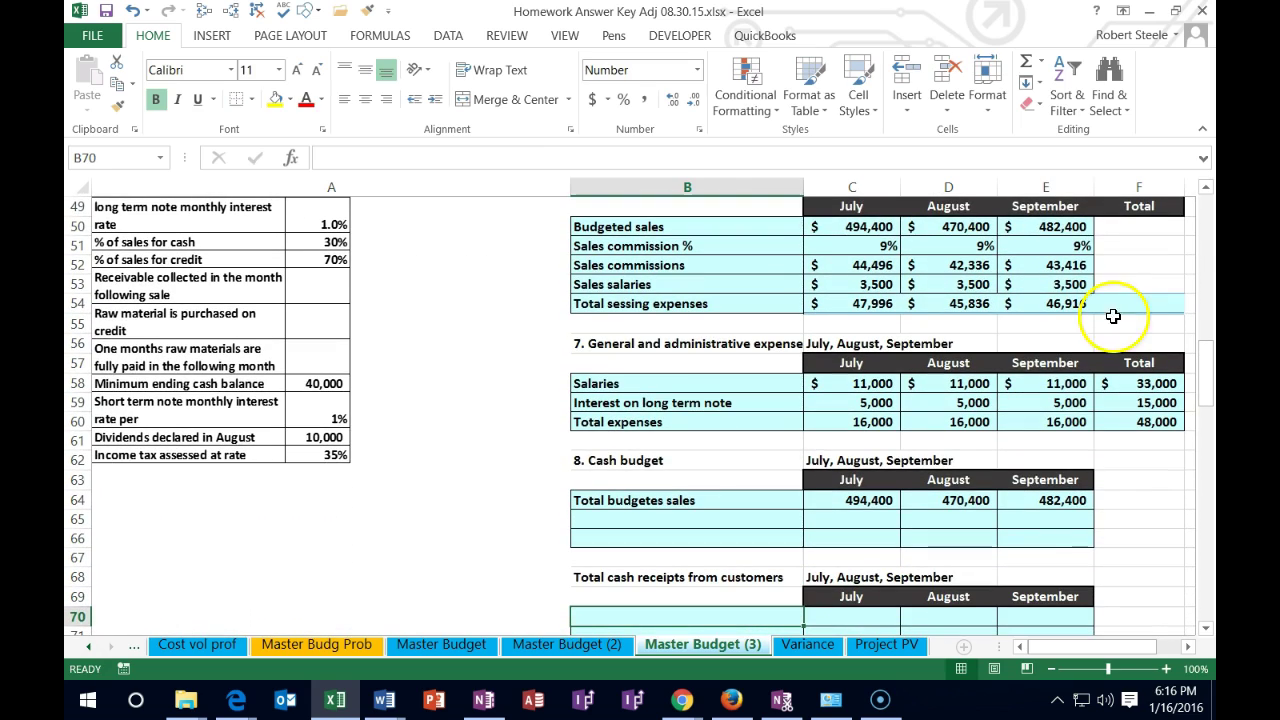
click(878, 498)
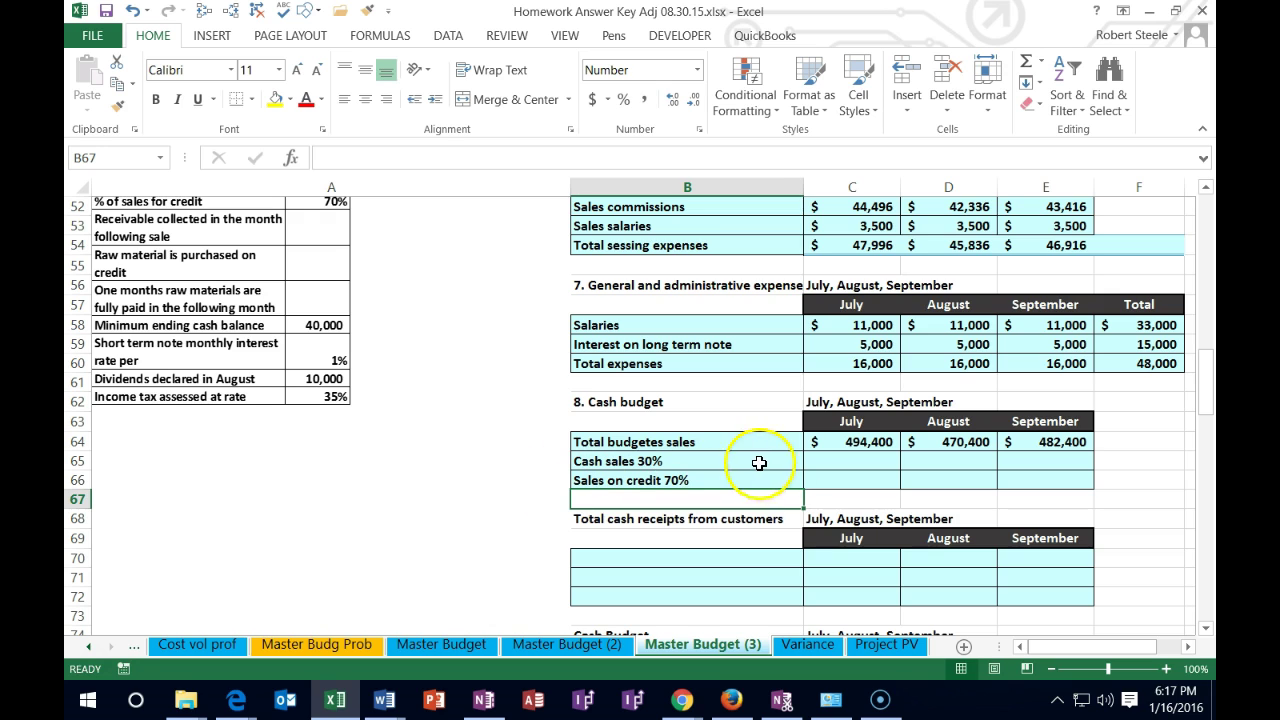
- Compute July's cash sales in C65 as 30% of total budgeted sales with =C64*.3
click(825, 460)
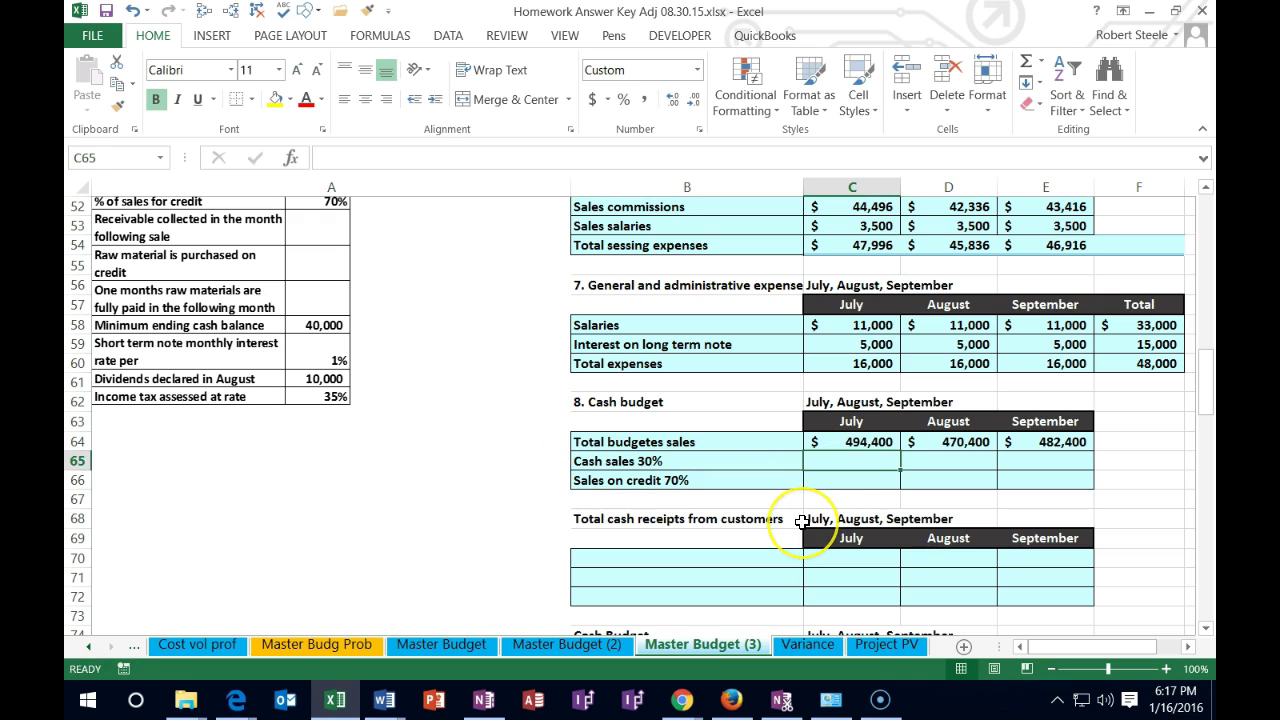
text(=)
key(Up)
text(*.3)
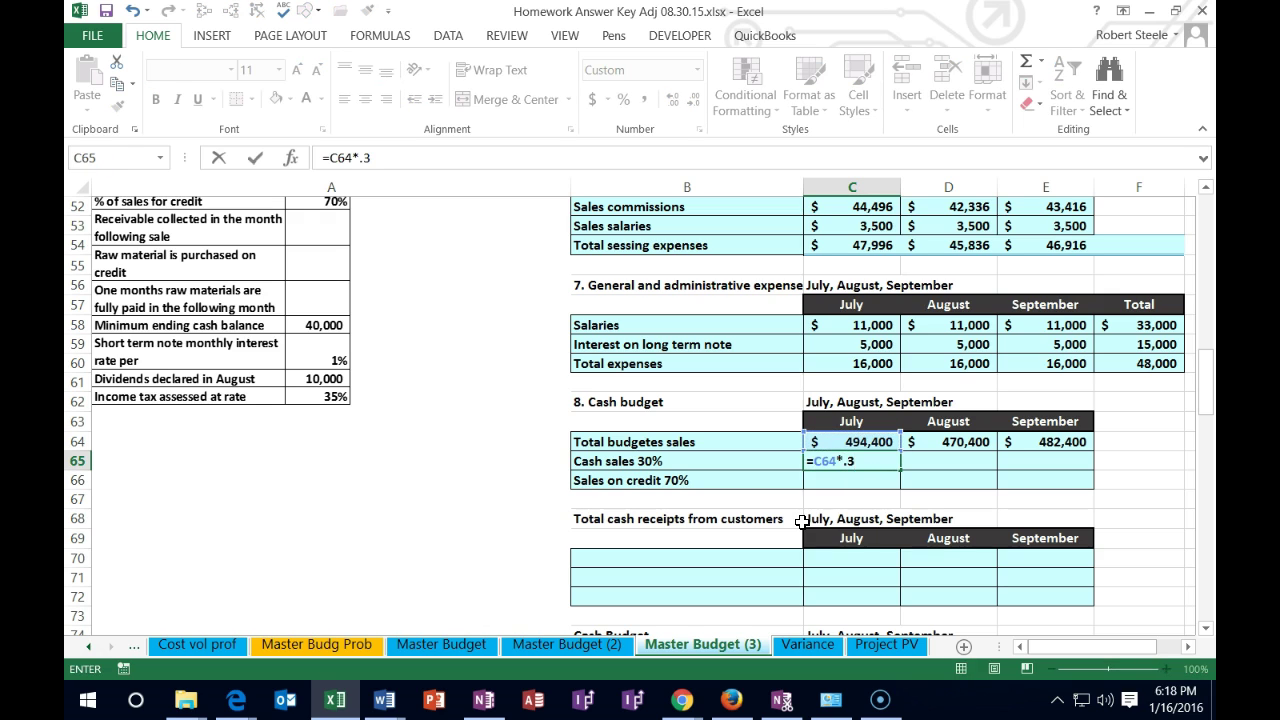
key(Return)
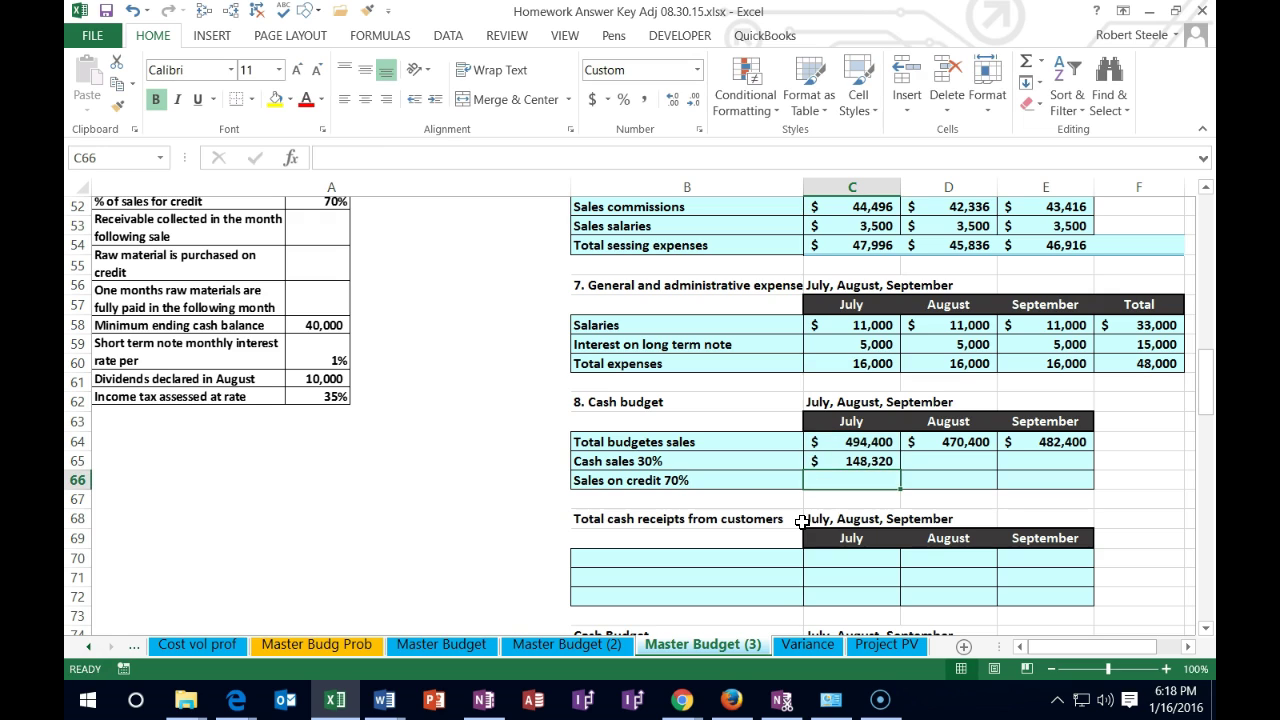
- Compute July's sales on credit in C66 as 70% of total budgeted sales with =C64*.7
text(=)
key(Up)
key(Up)
text(*.7)
key(Return)
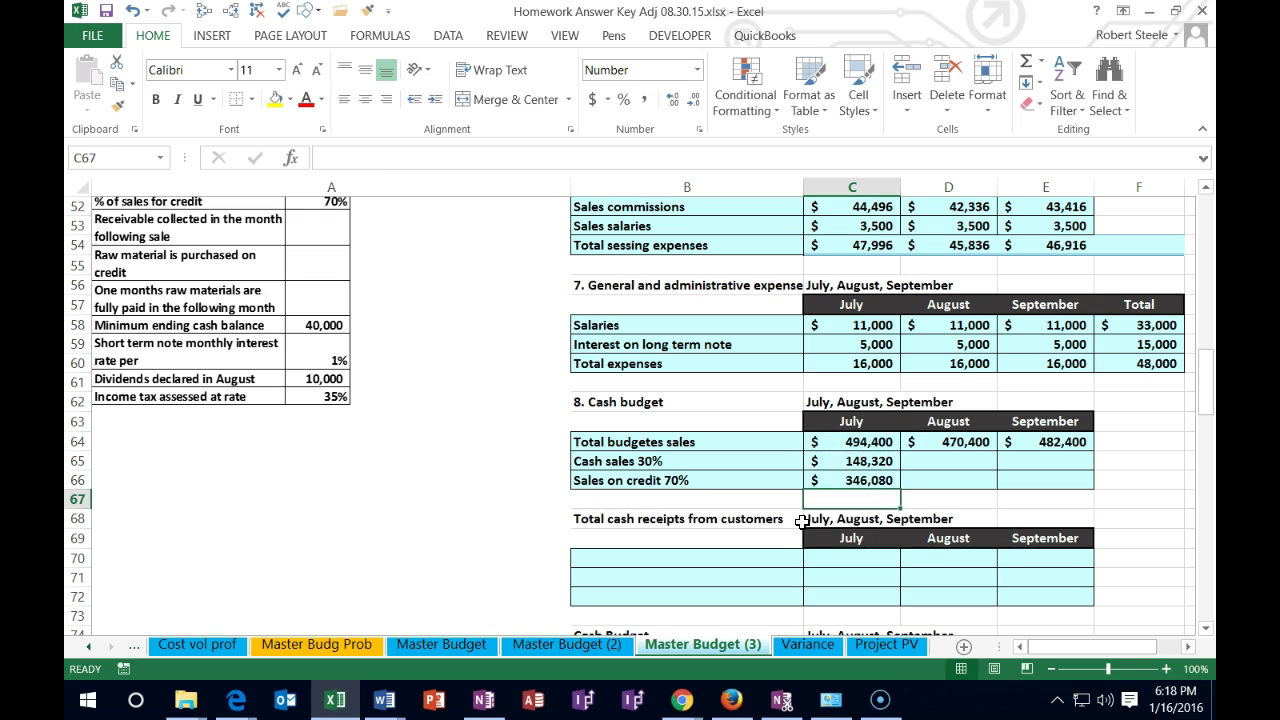
- Check the sum of July's cash and credit sales in C65:C66 against C64 and review both formulas
drag(882, 462, 882, 480)
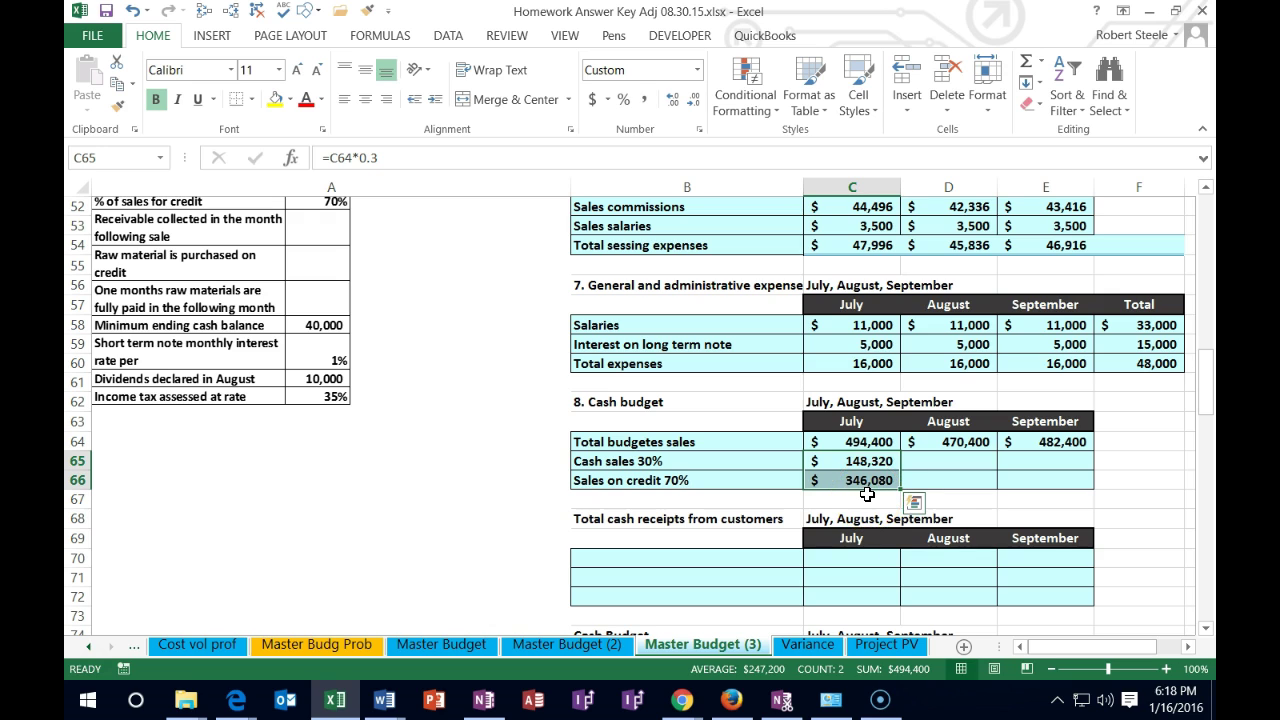
click(858, 442)
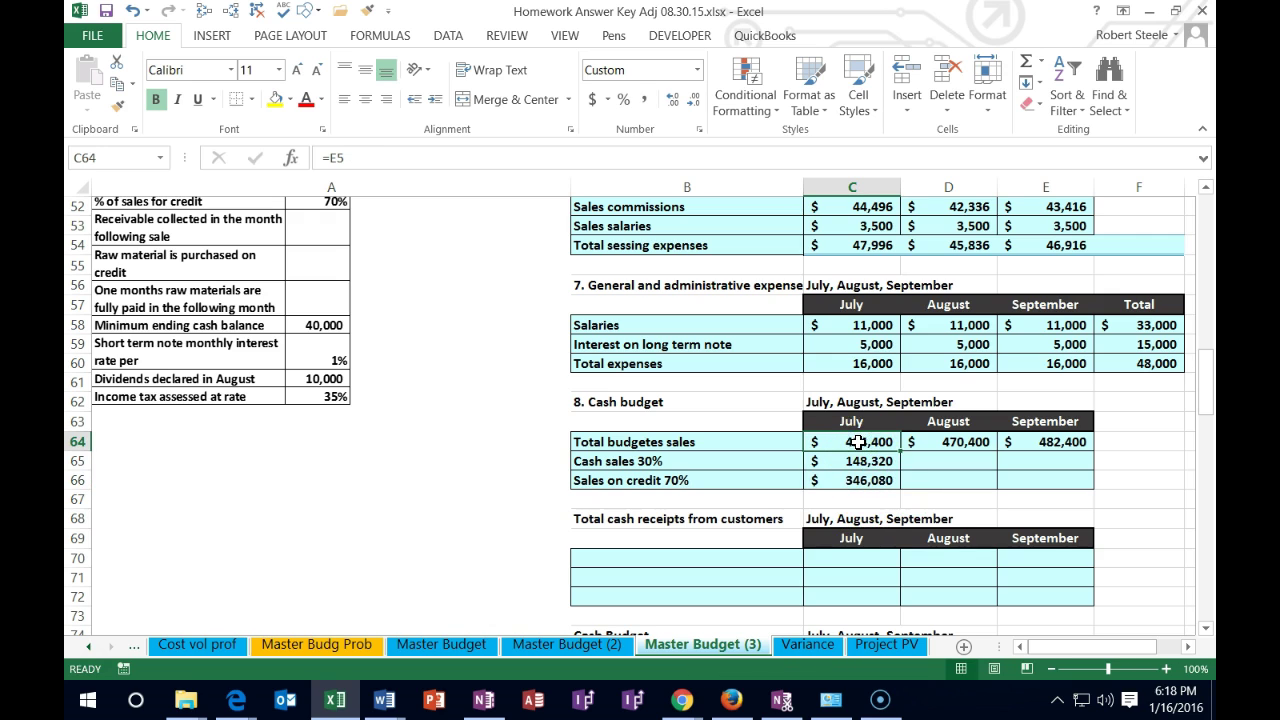
click(862, 461)
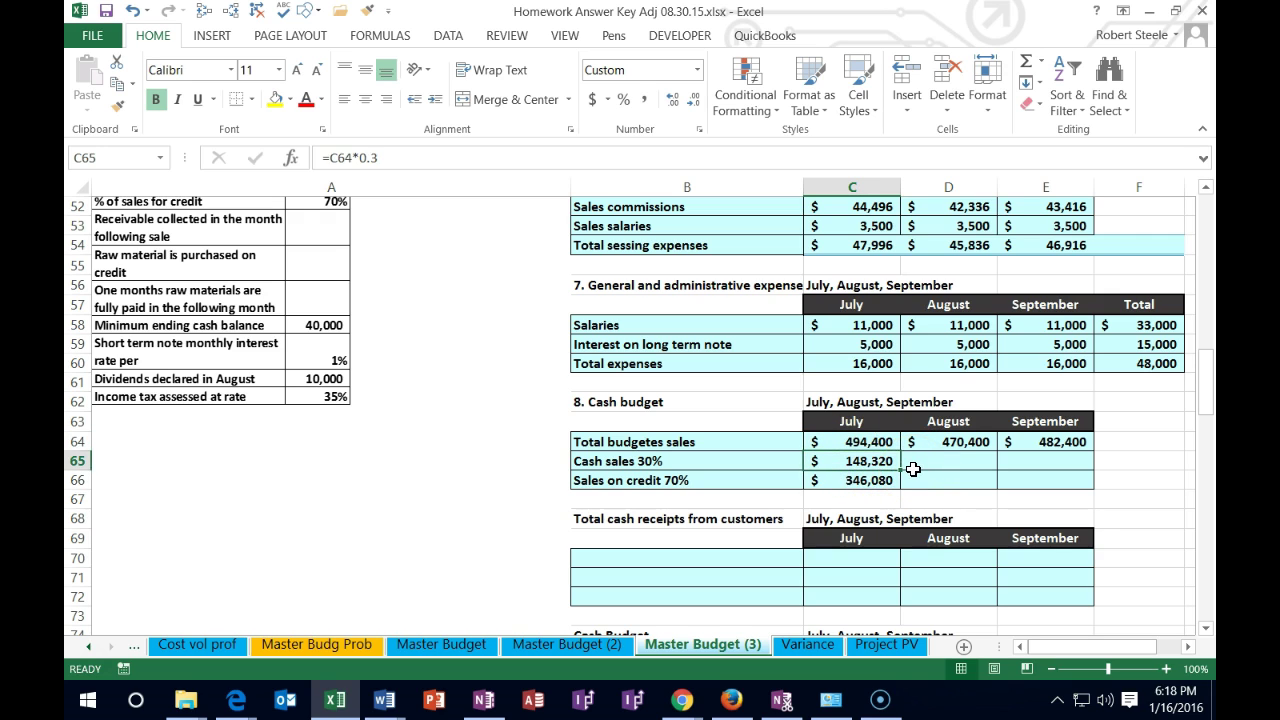
key(Down)
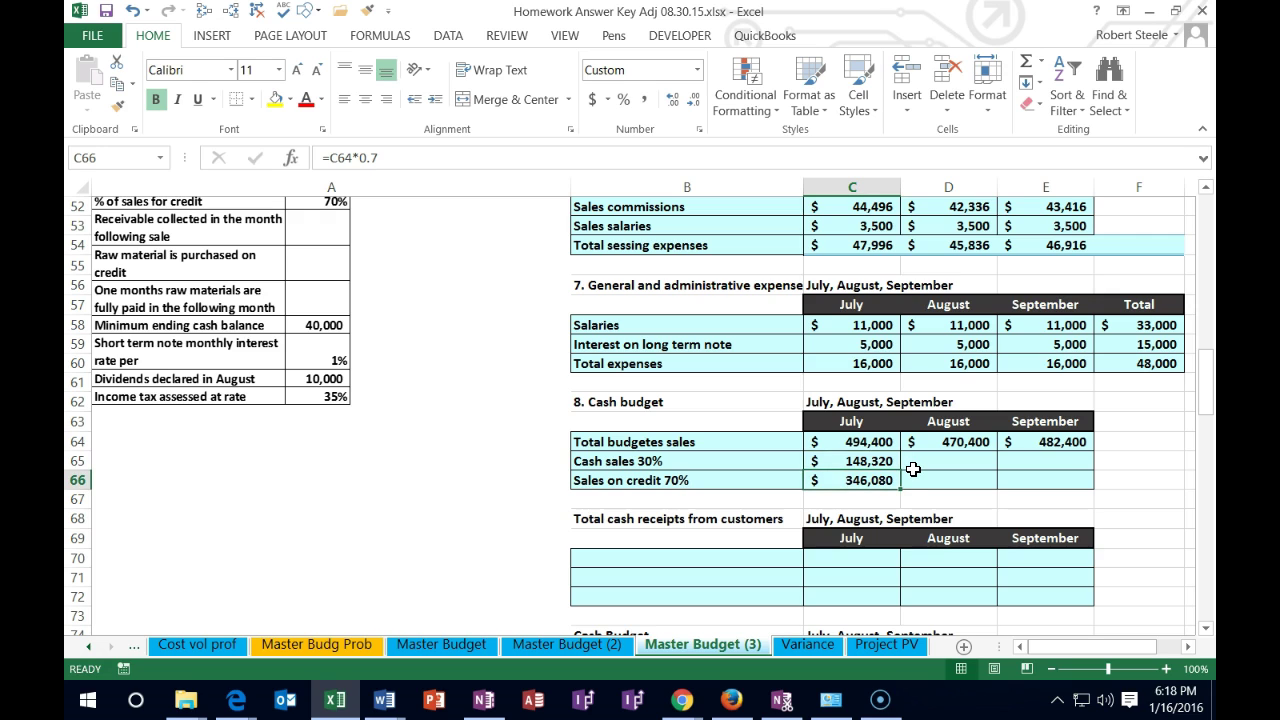
key(Up)
key(Down)
- Compute August's cash sales in D65 as 30% of total budgeted sales with =D64*.3
click(913, 469)
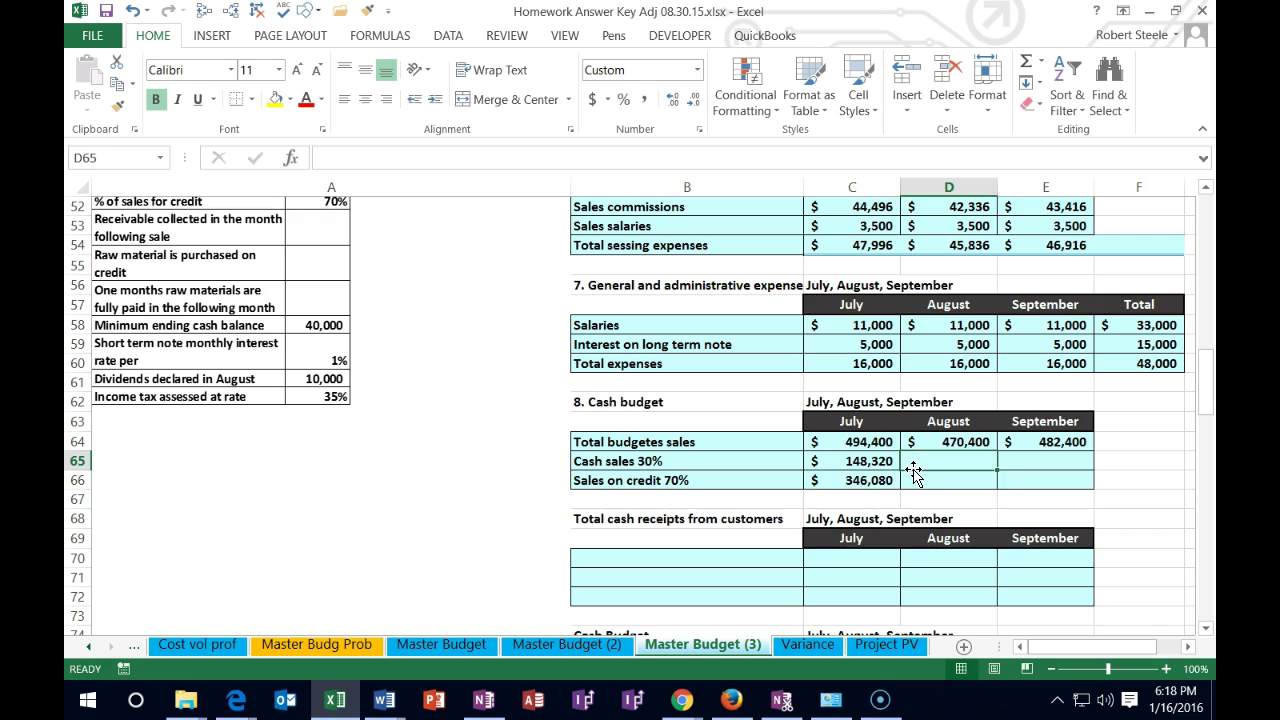
text(=)
key(Up)
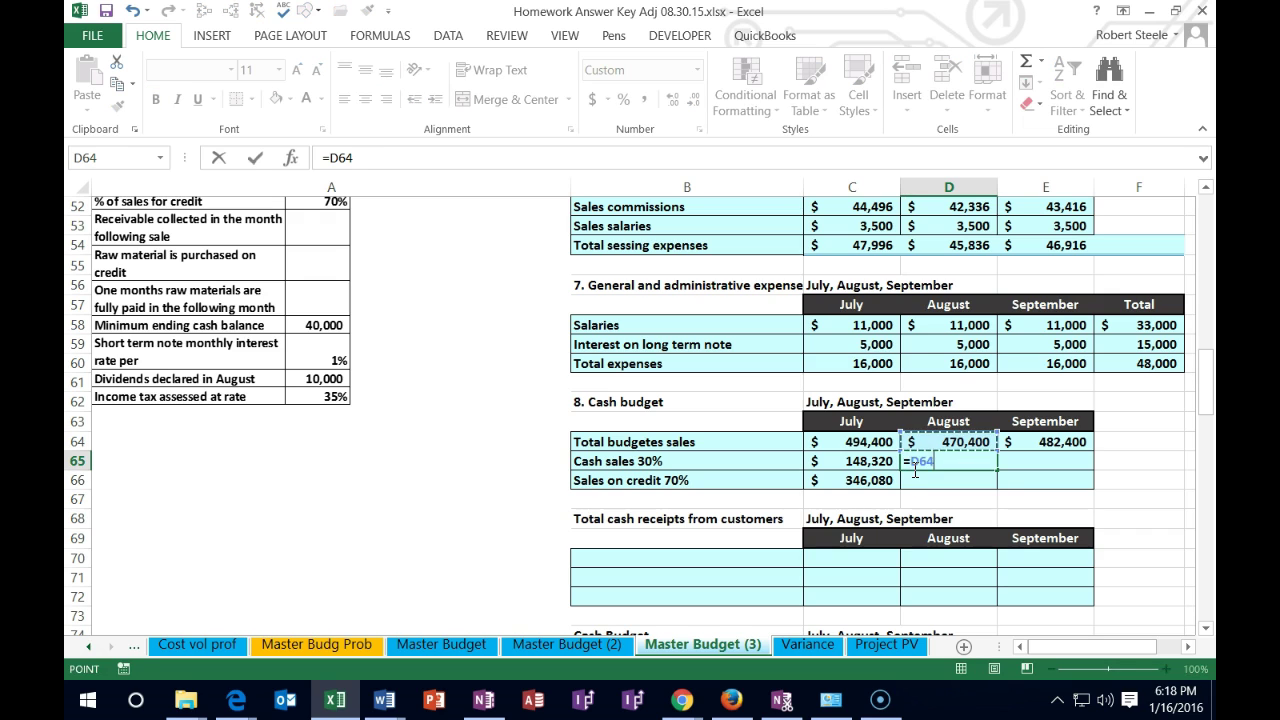
text(*.3)
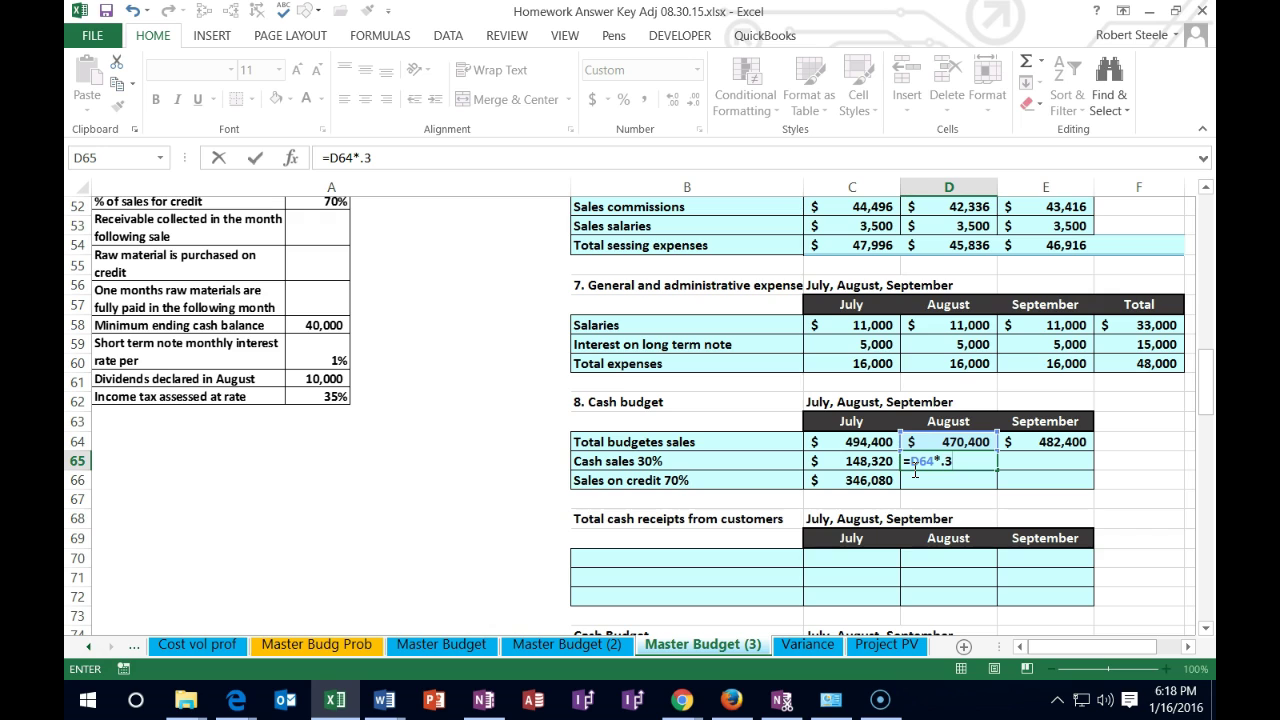
key(Return)
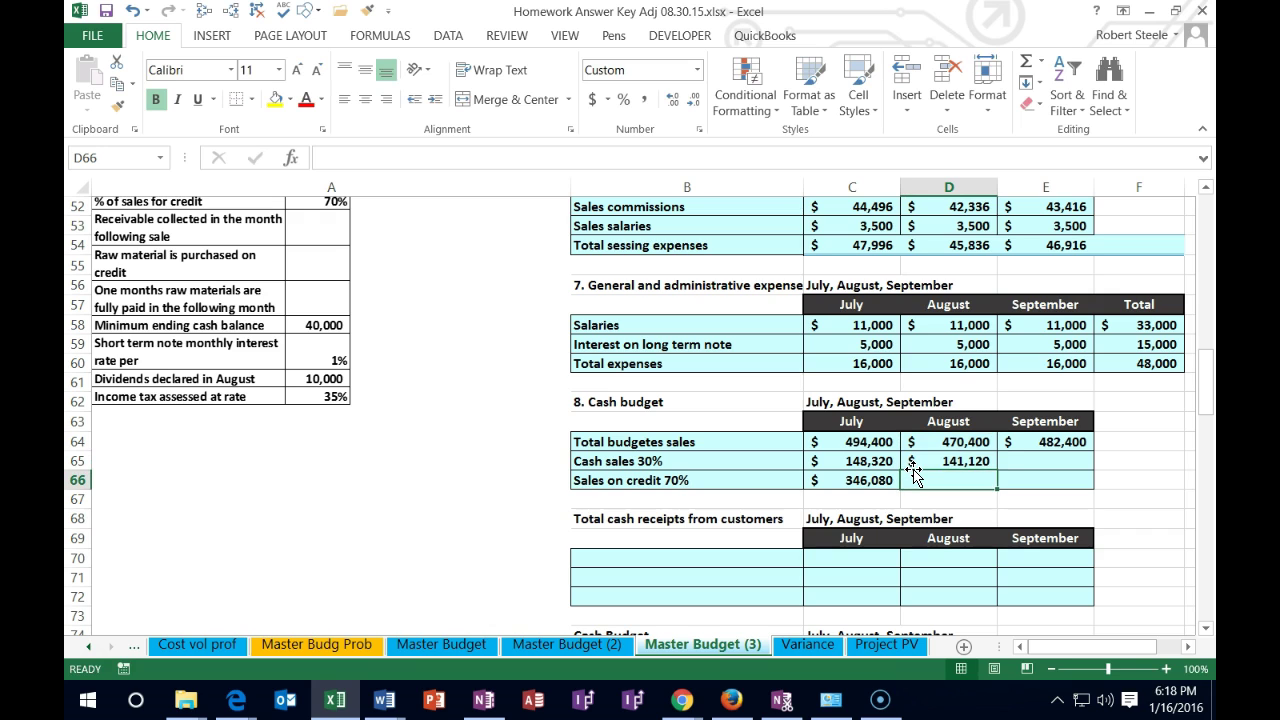
- Compute August's sales on credit in D66 with =D64*.7 and check the sum of D65:D66
text(=)
key(Up)
key(Up)
text(*.7)
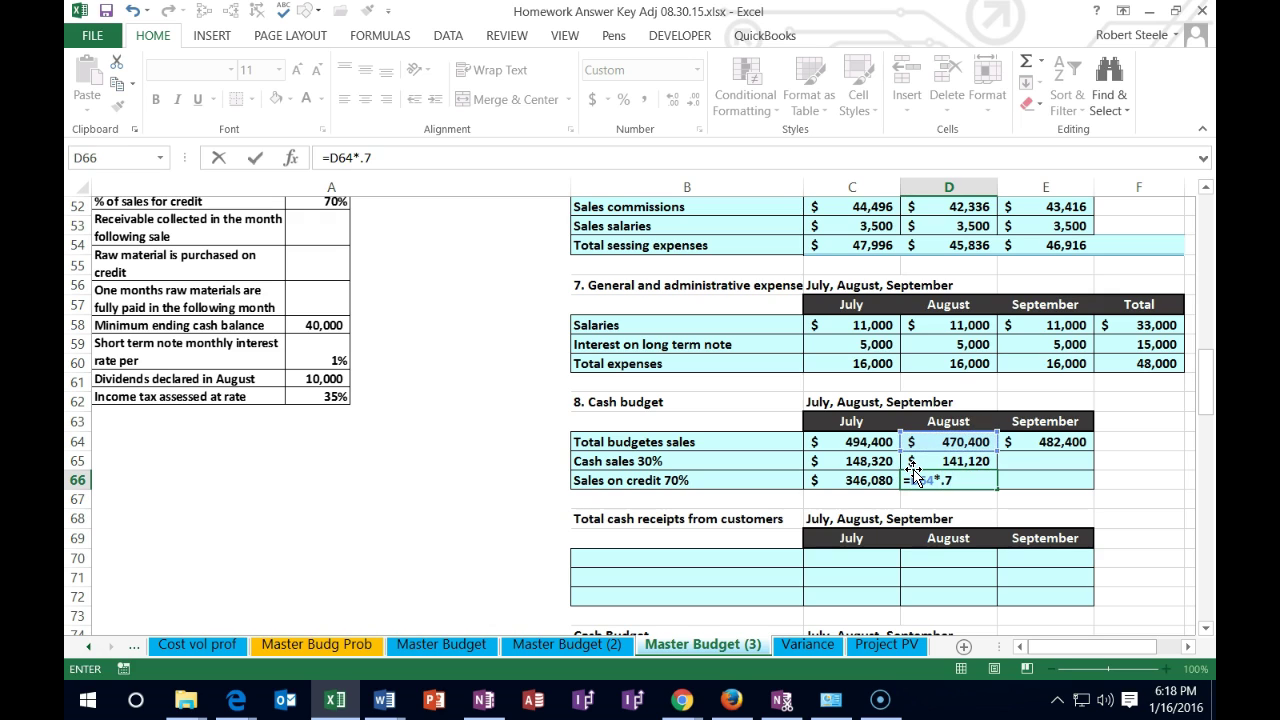
key(Return)
drag(948, 461, 948, 480)
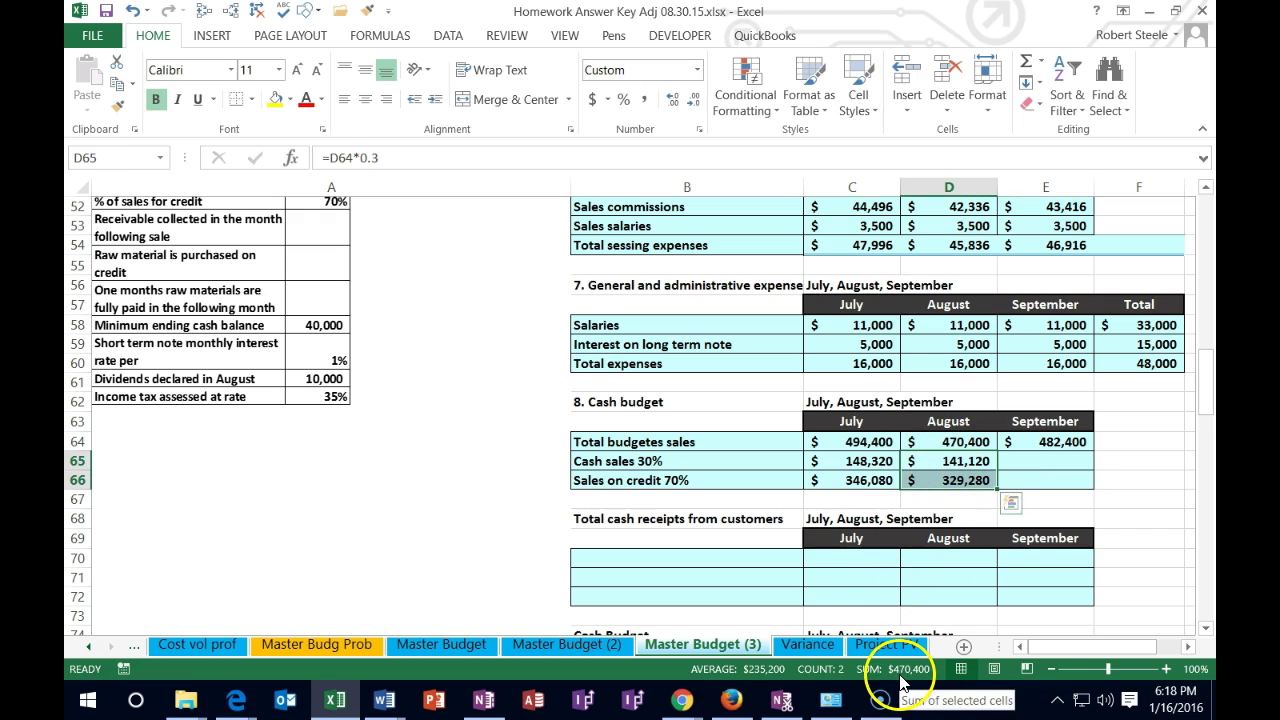
- Compute September's cash sales in E65 as 30% of total budgeted sales with =E64*.3
click(1060, 462)
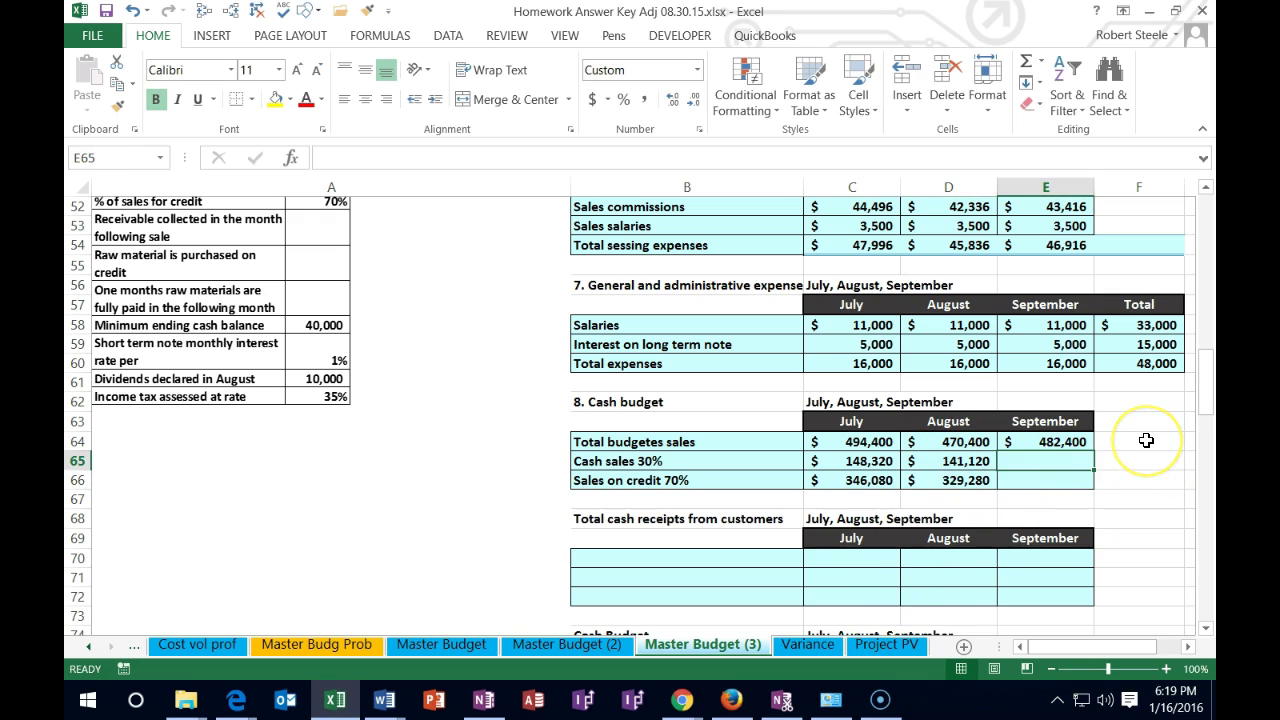
text(=)
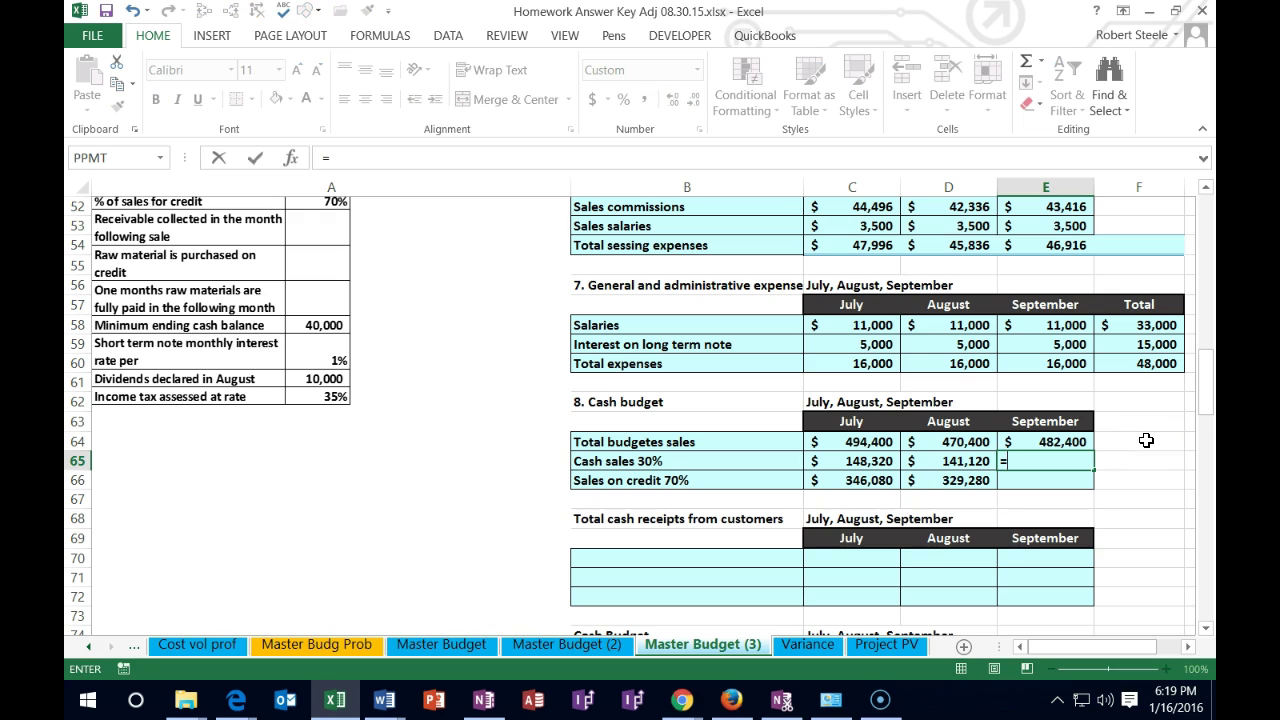
key(Up)
text(*)
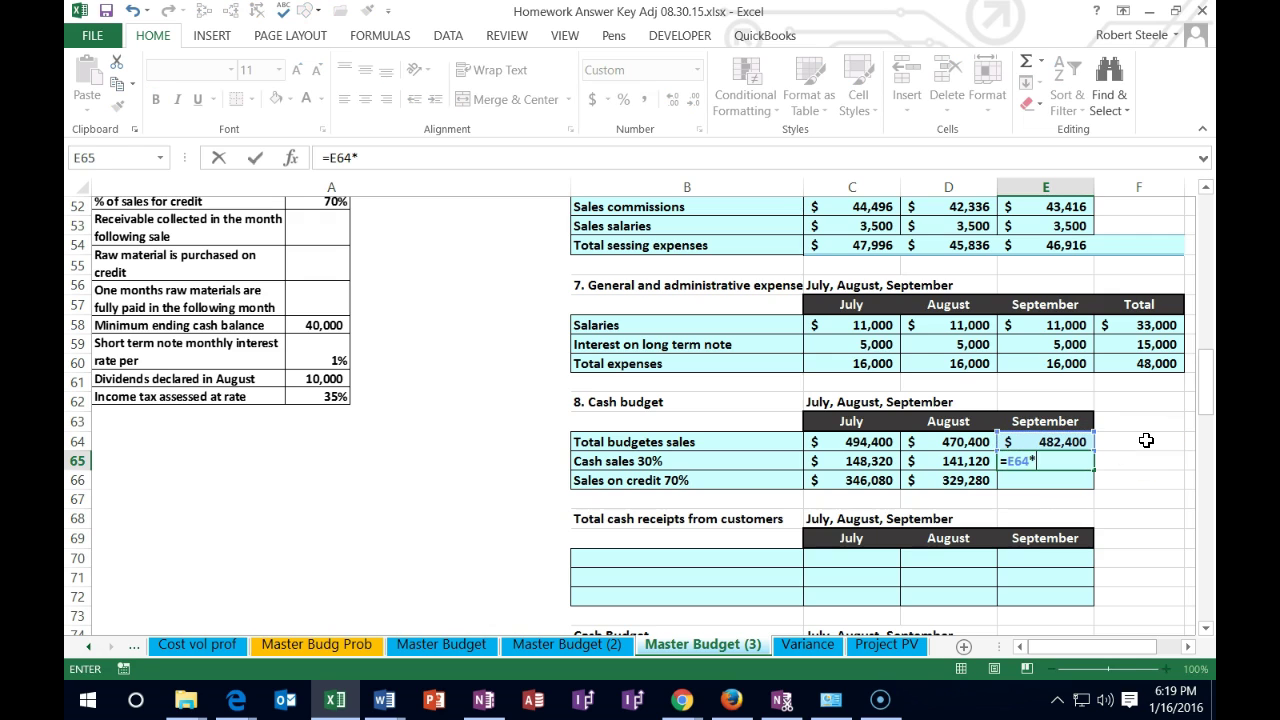
text(.3)
key(Return)
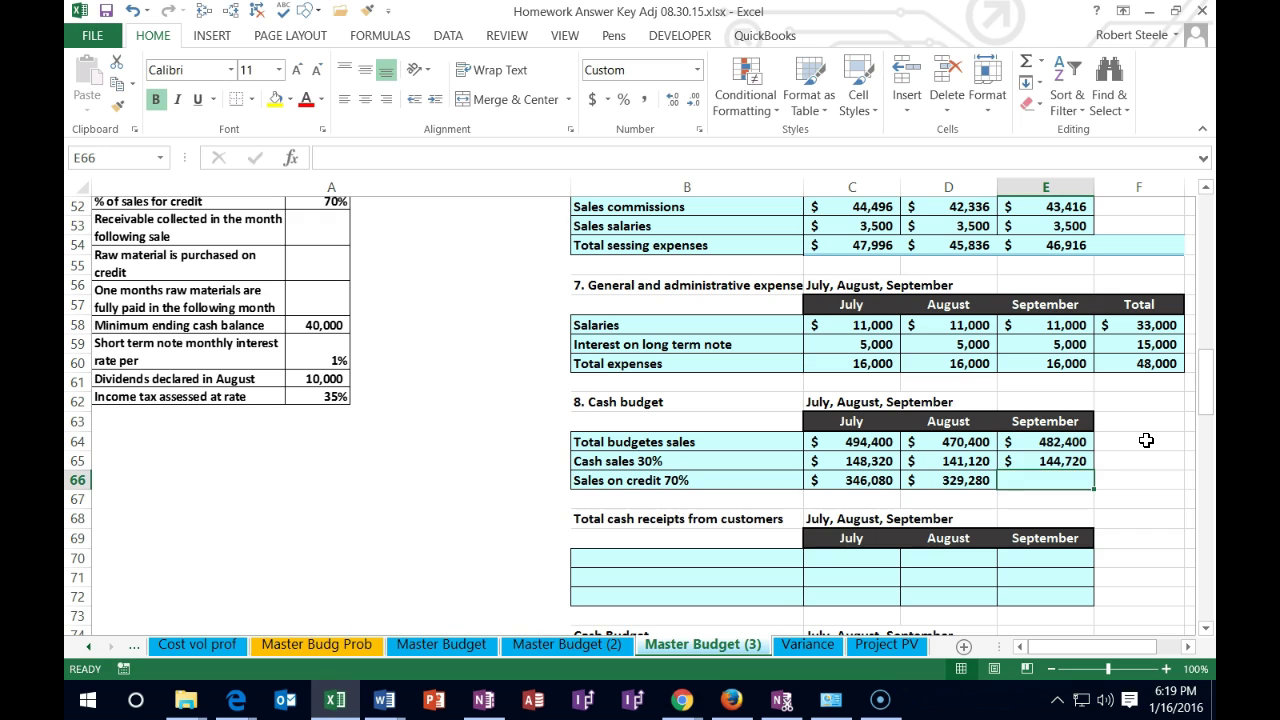
- Compute September's sales on credit in E66 as 70% of total budgeted sales with =E64*.7
text(=)
key(Up)
key(Up)
text(*.7)
key(Return)
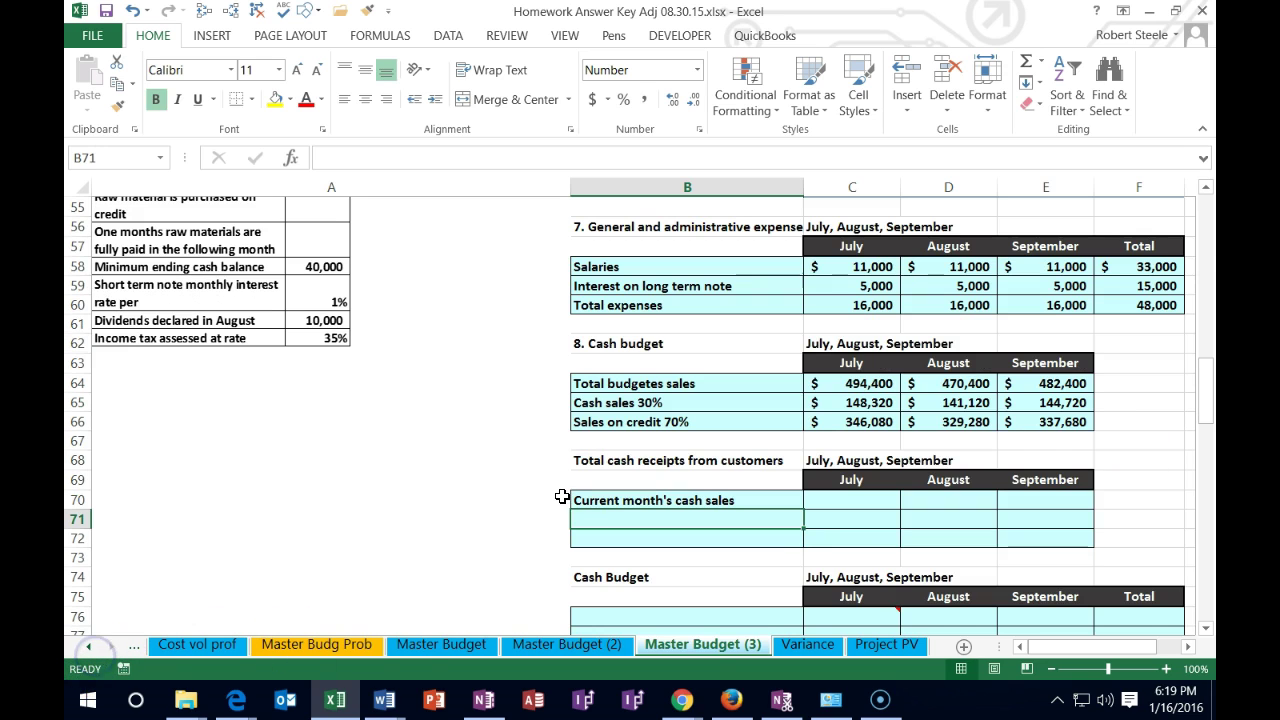
- Fill the current month's cash sales for July to September in C70:E70 by referencing C65, D65 and E65
click(830, 495)
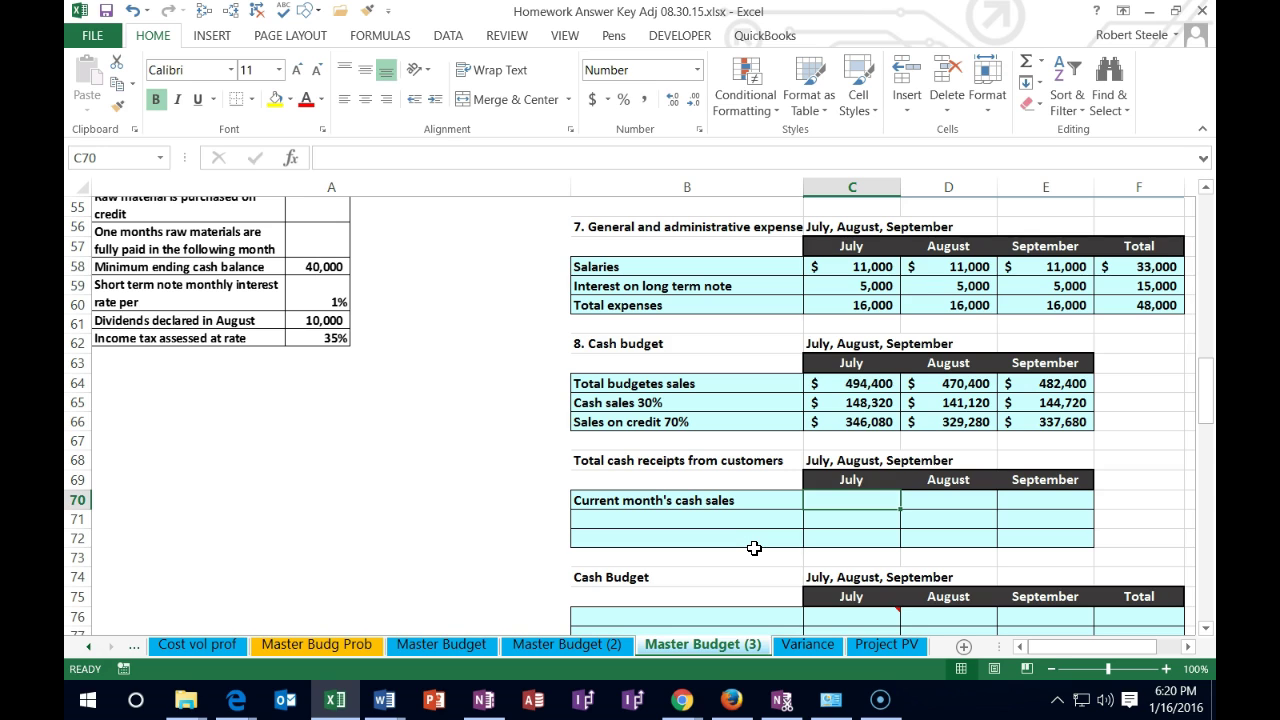
text(=)
click(835, 402)
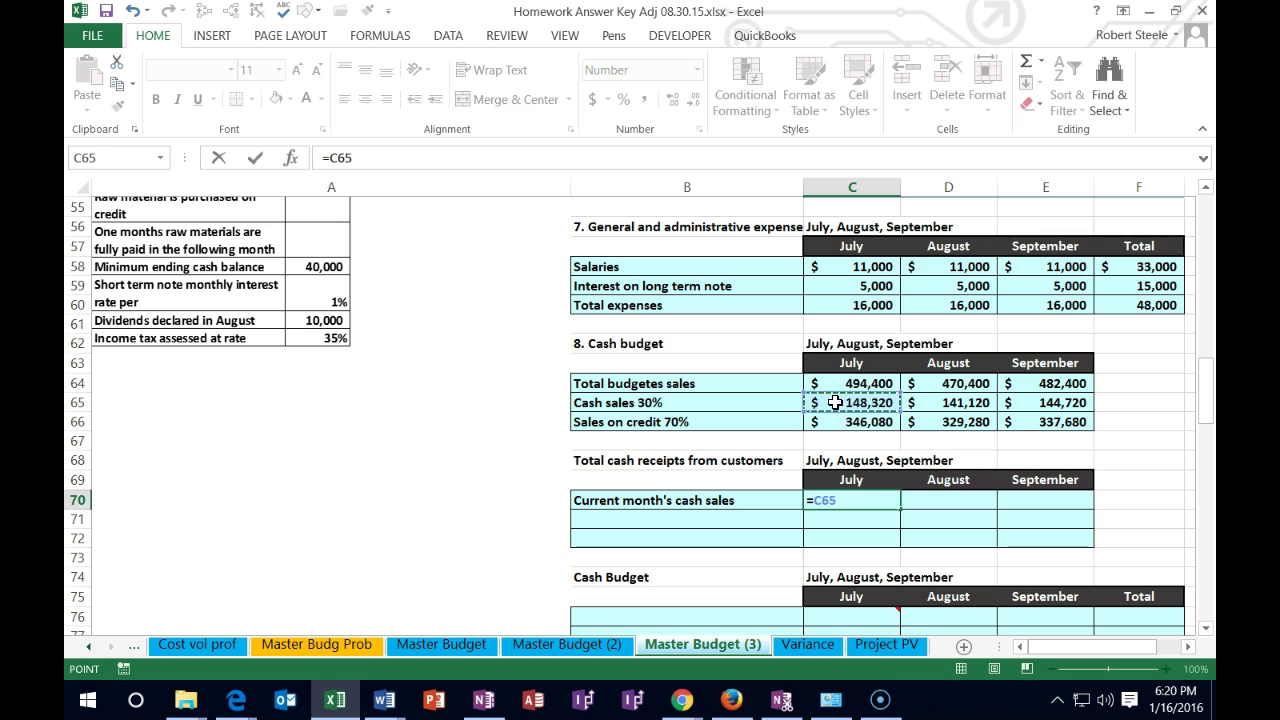
key(Tab)
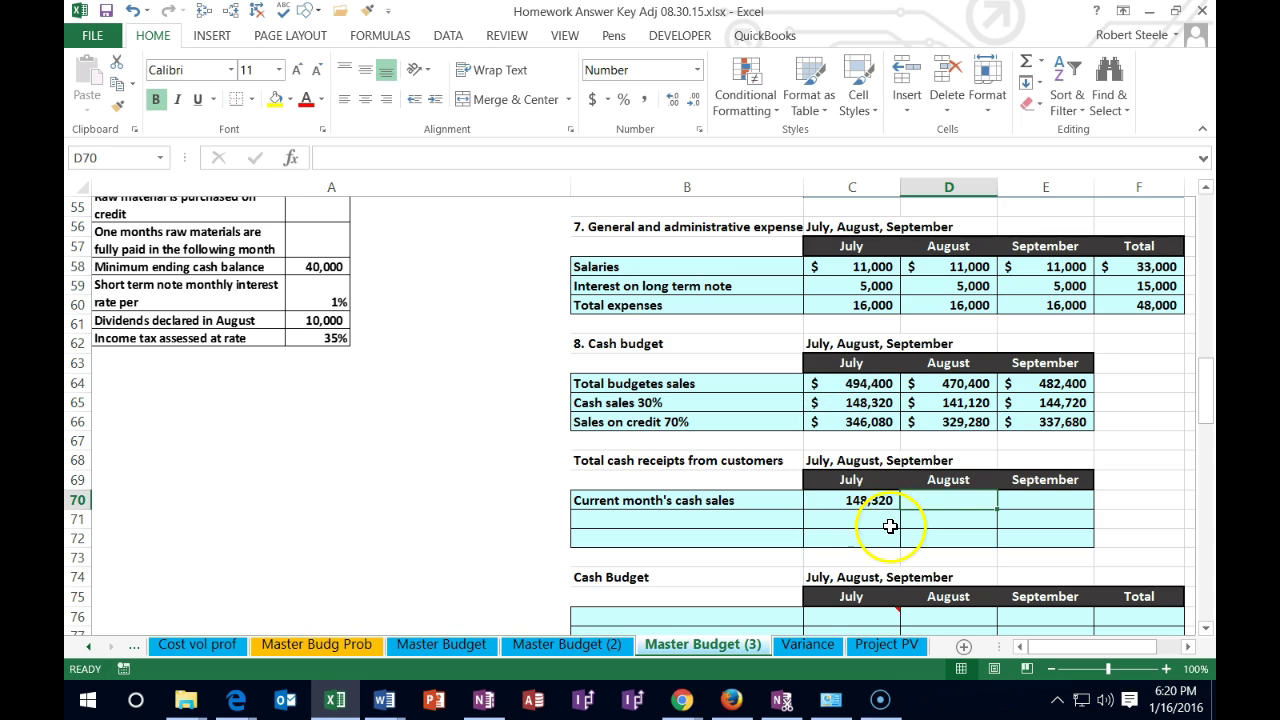
text(=)
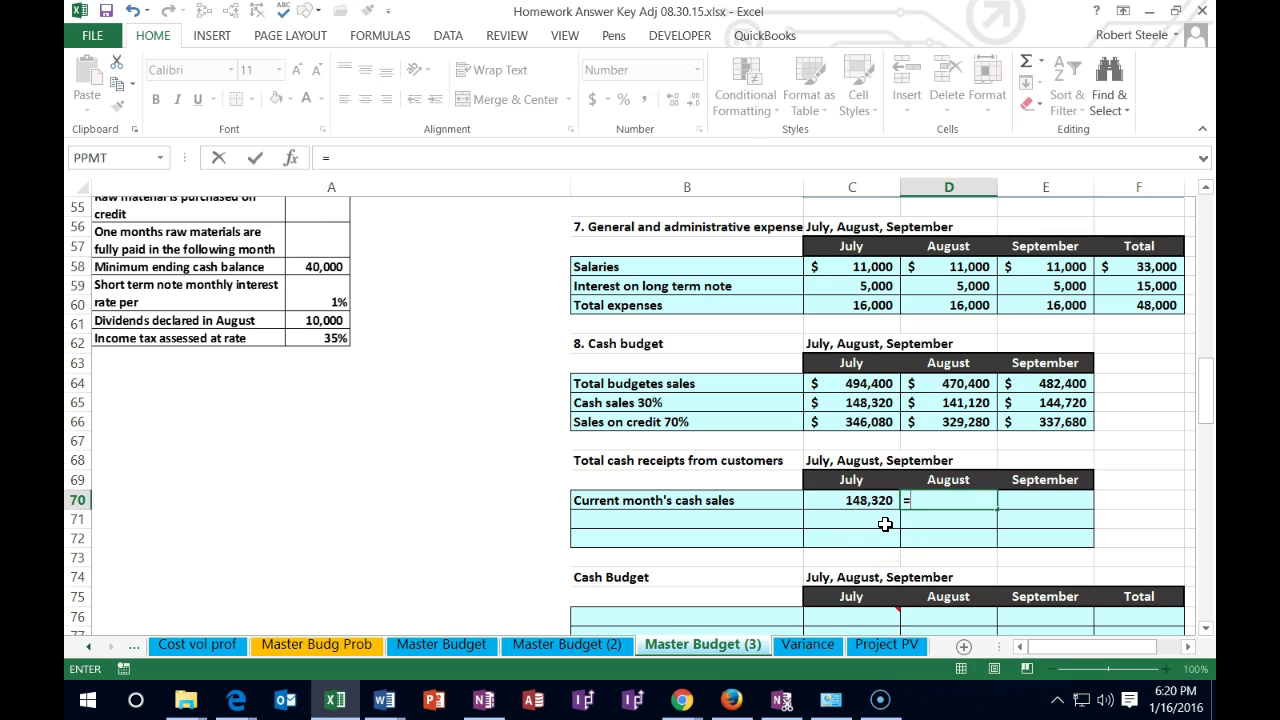
click(946, 408)
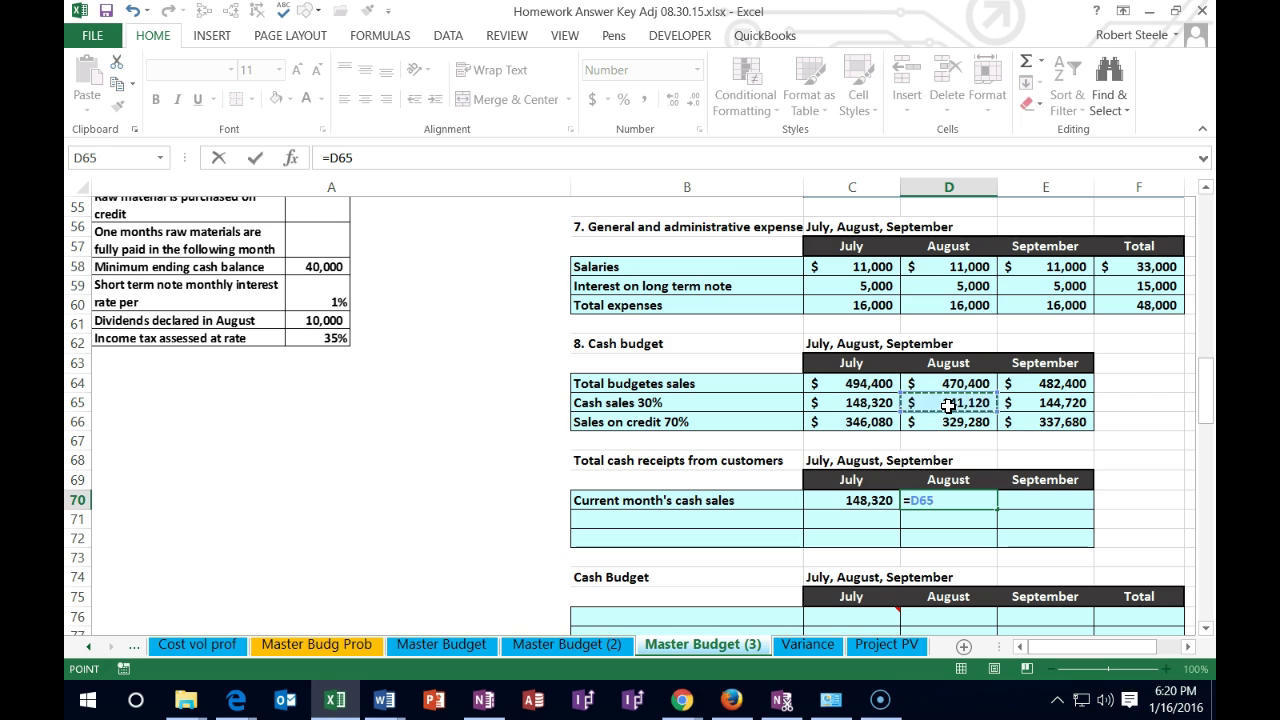
key(Tab)
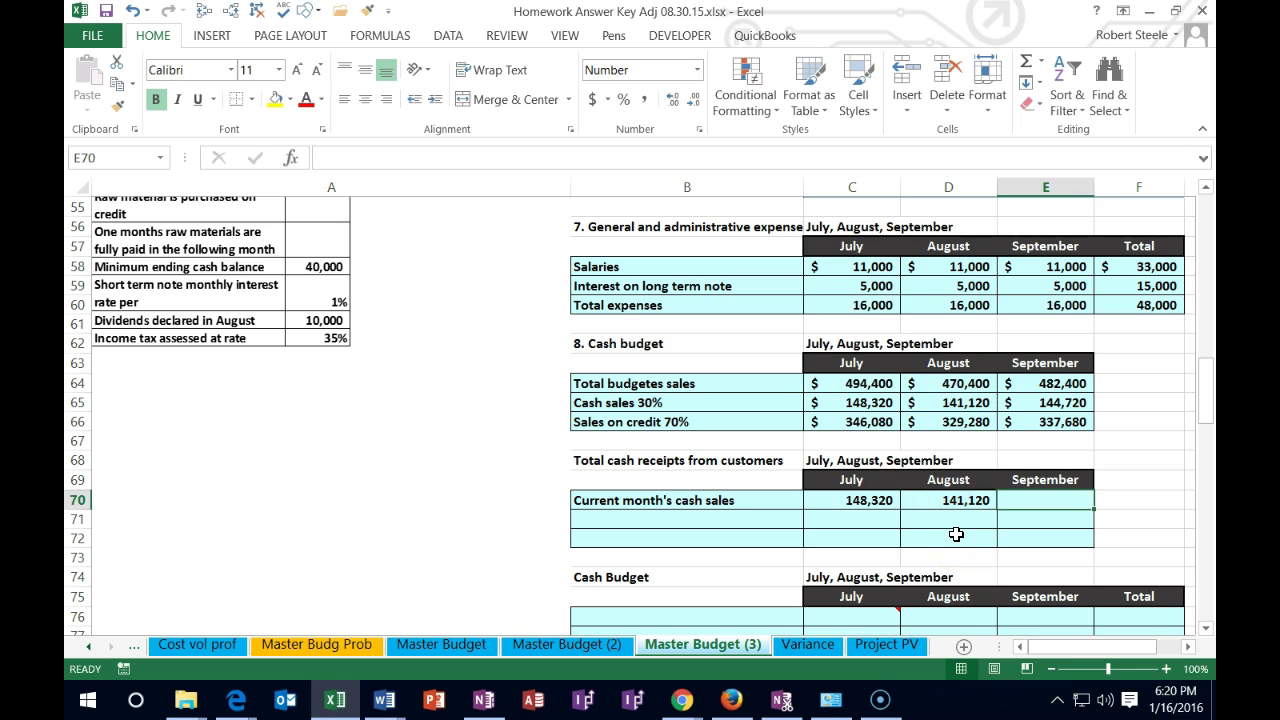
text(=)
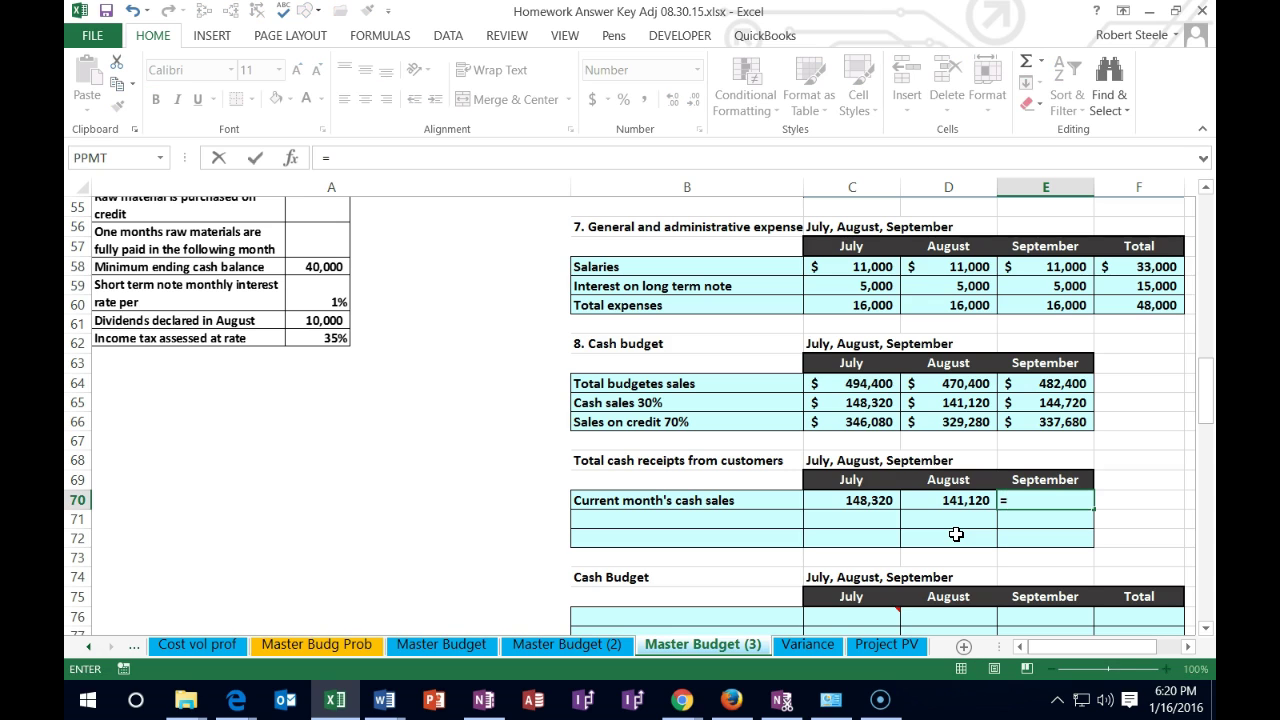
click(1050, 402)
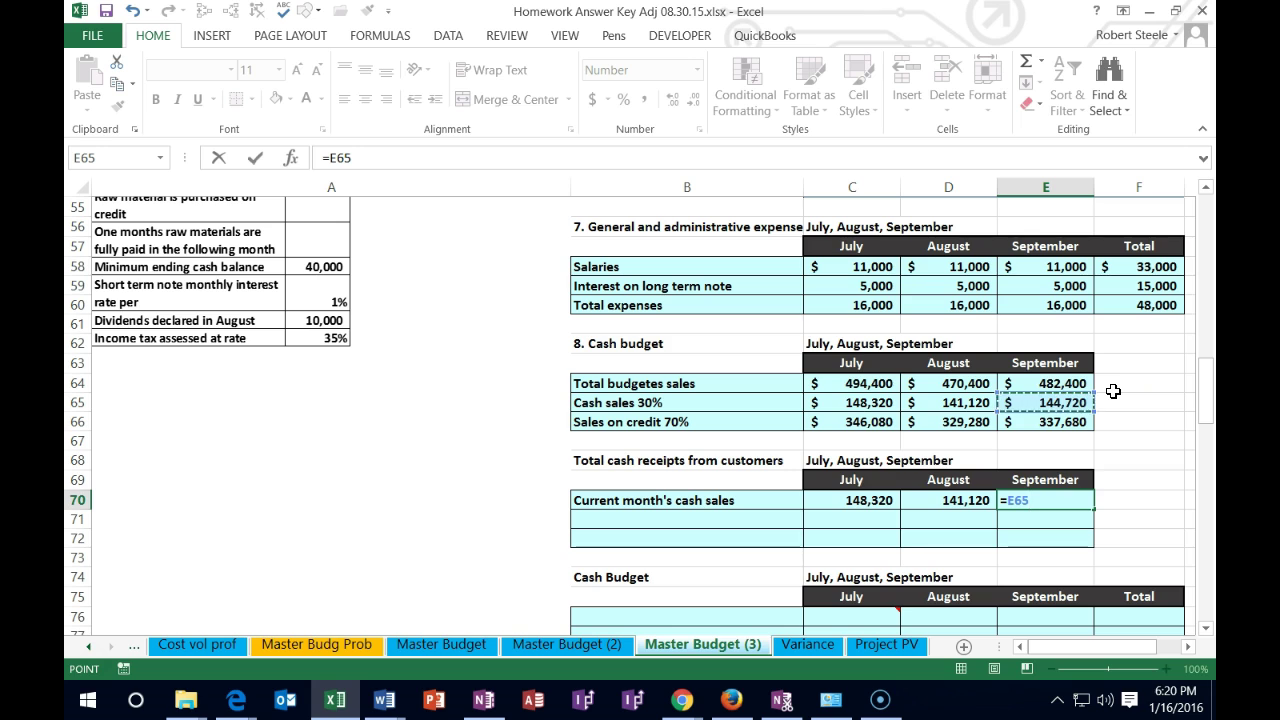
key(Return)
- Label row 71 of the cash receipts table "Collection of AR" in B71
key(Left)
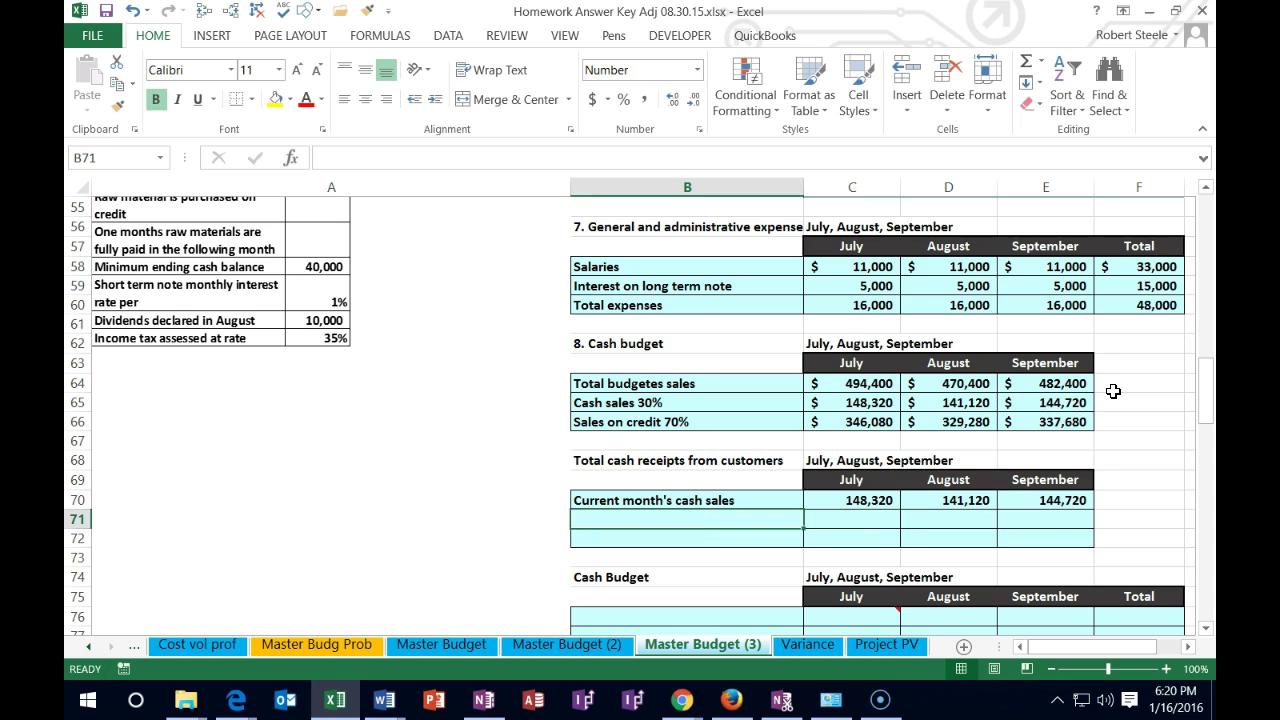
text(Collec)
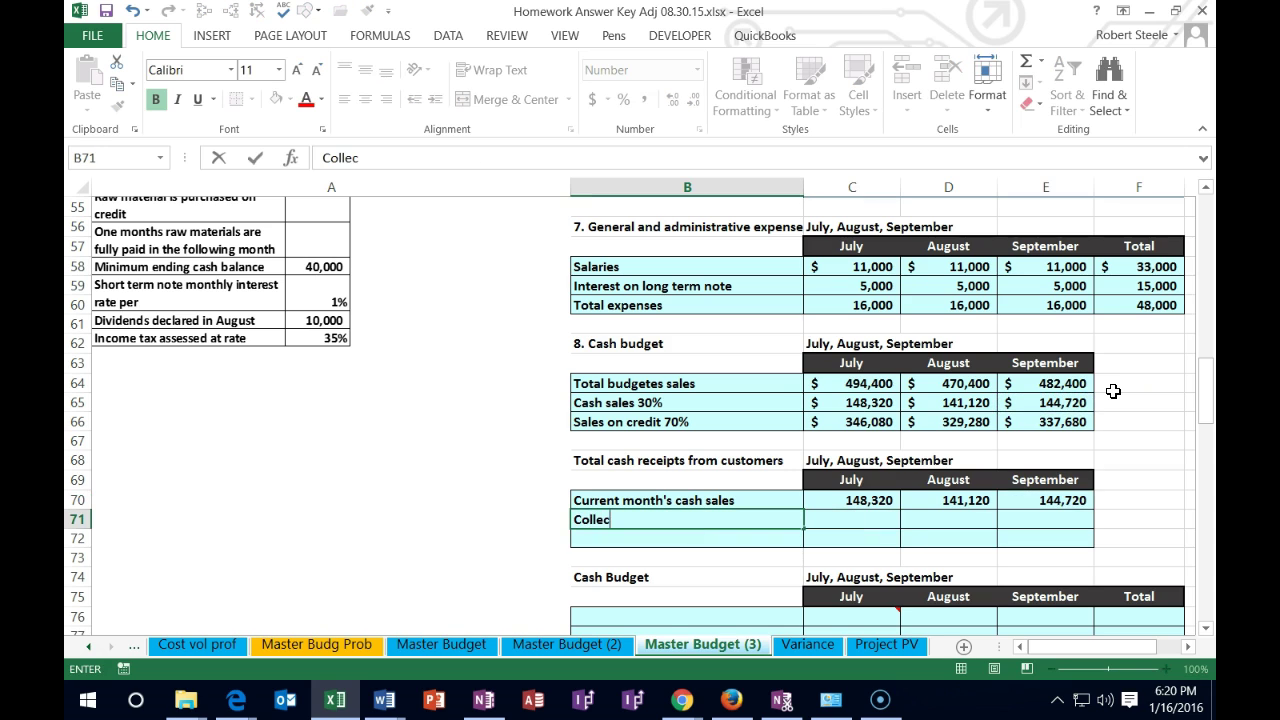
text(tion f)
text(of re)
key(BackSpace)
key(BackSpace)
text(AR)
key(Tab)
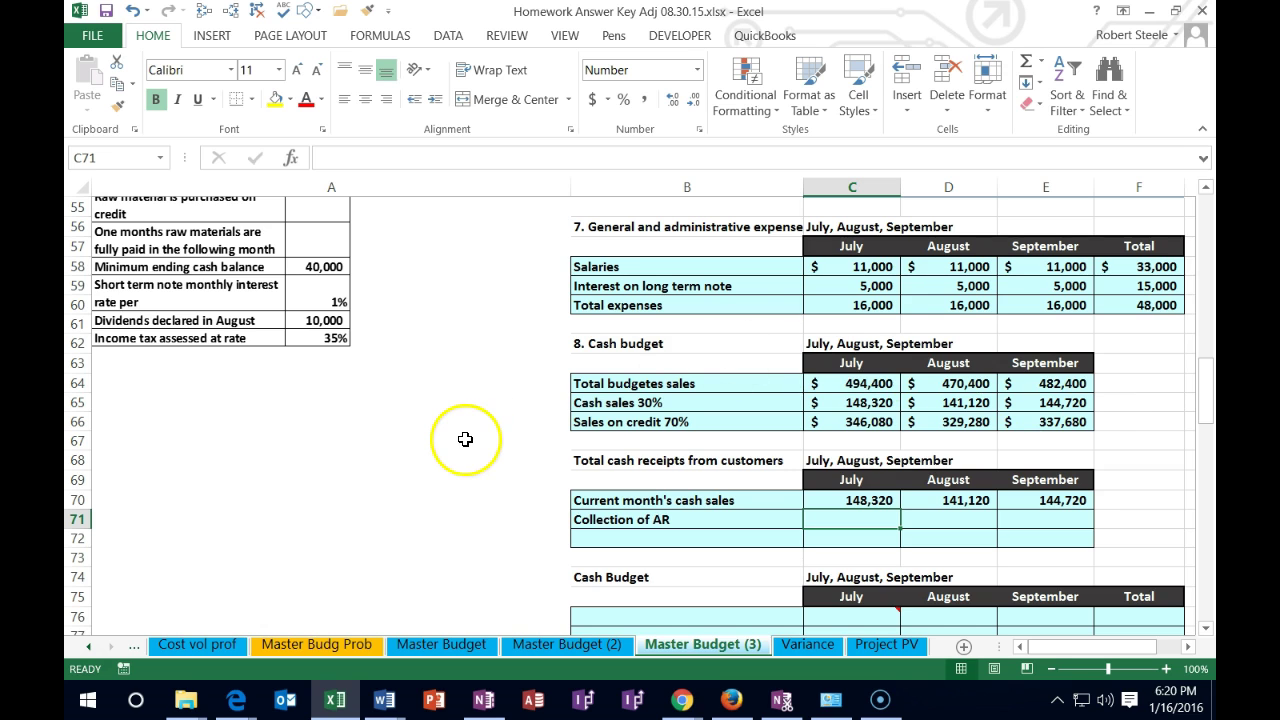
- Enter August and September collections of AR as the prior month's credit sales, with =C66 in D71 and =D66 in E71
scroll(466, 440, up, 3)
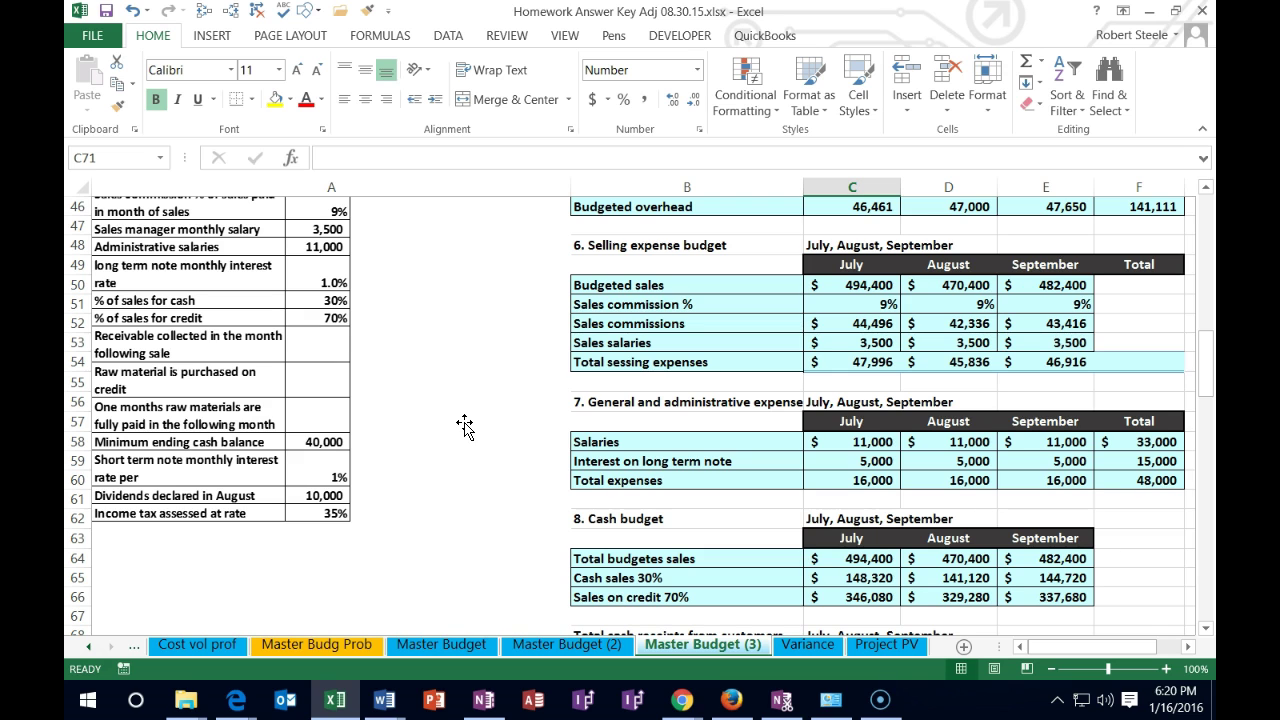
scroll(465, 425, down, 3)
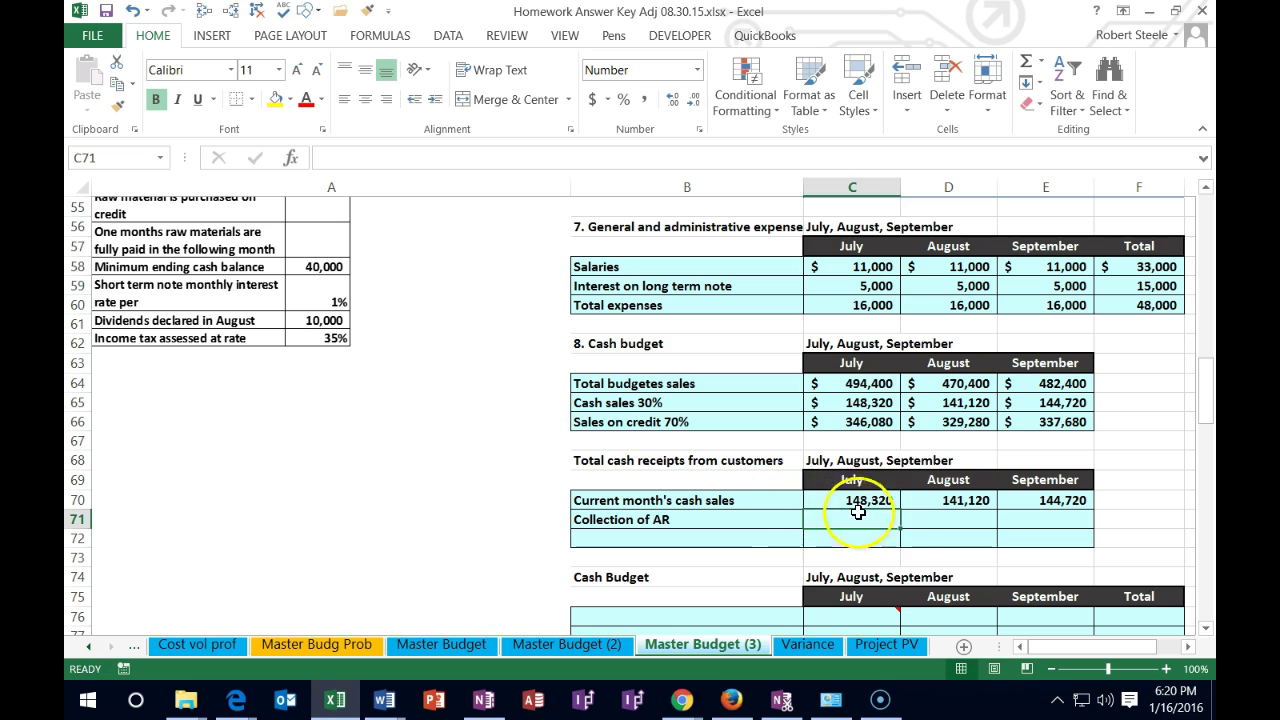
click(925, 519)
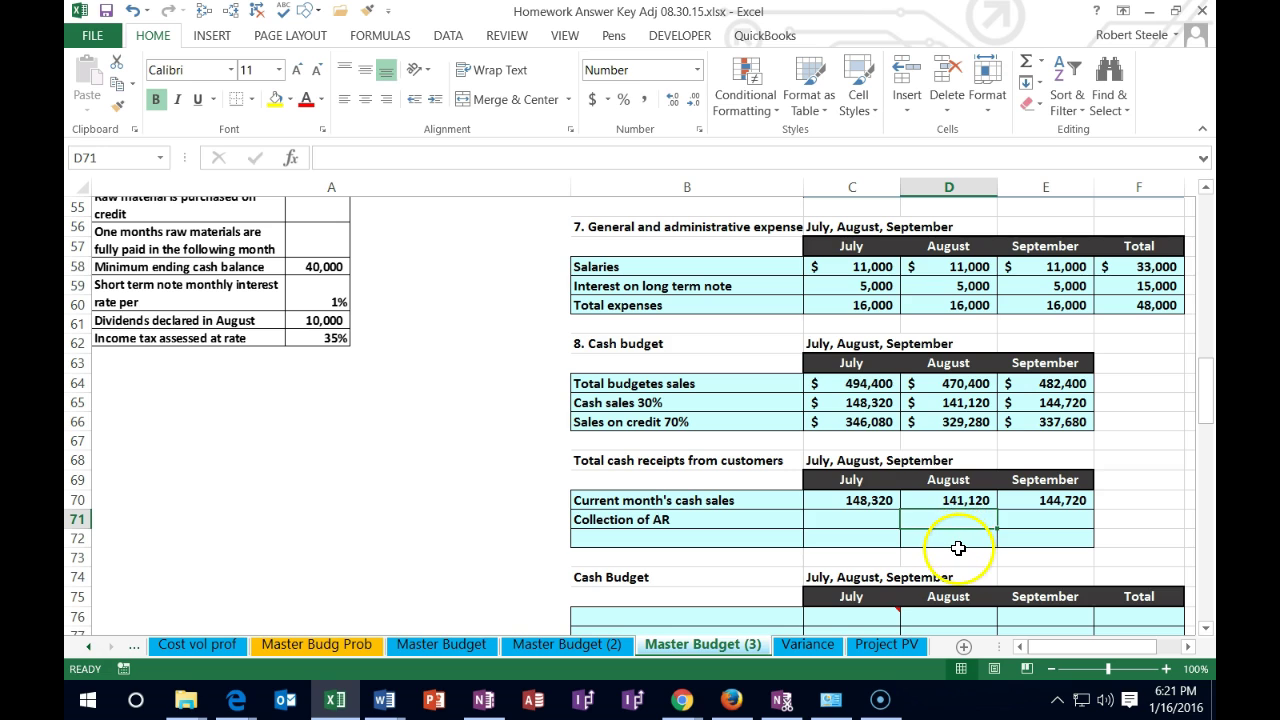
text(=)
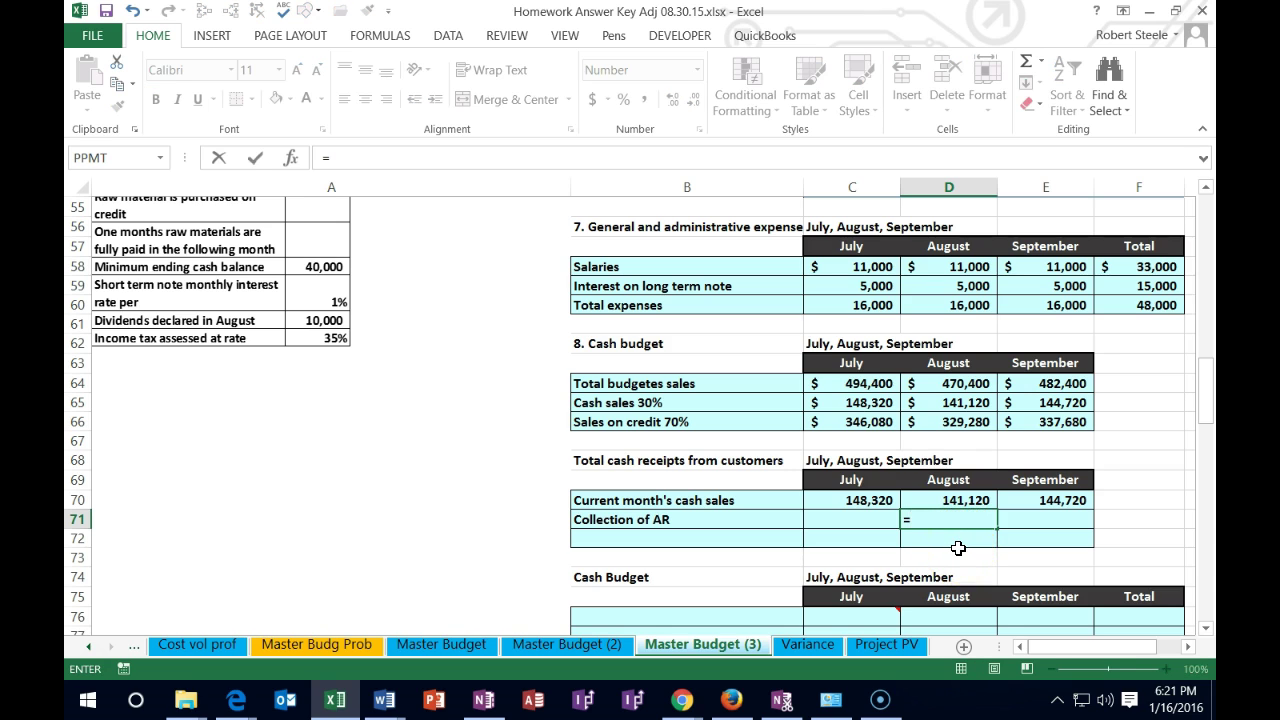
click(864, 402)
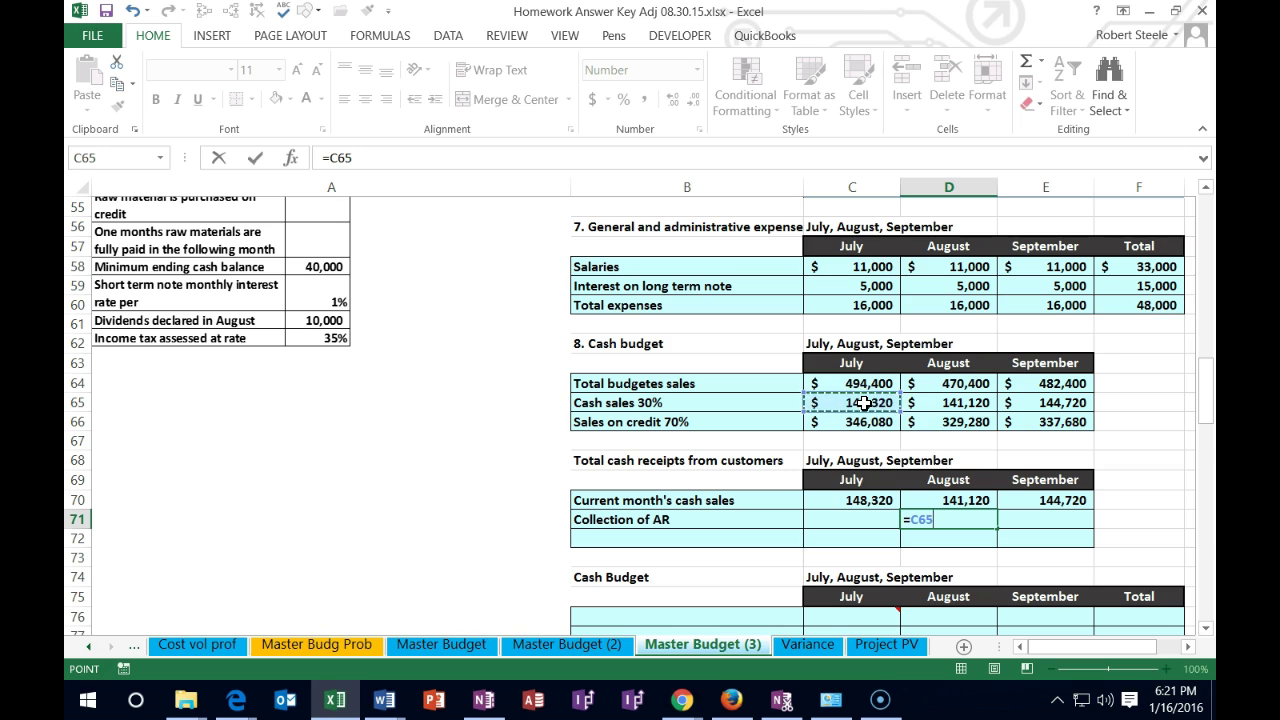
click(866, 422)
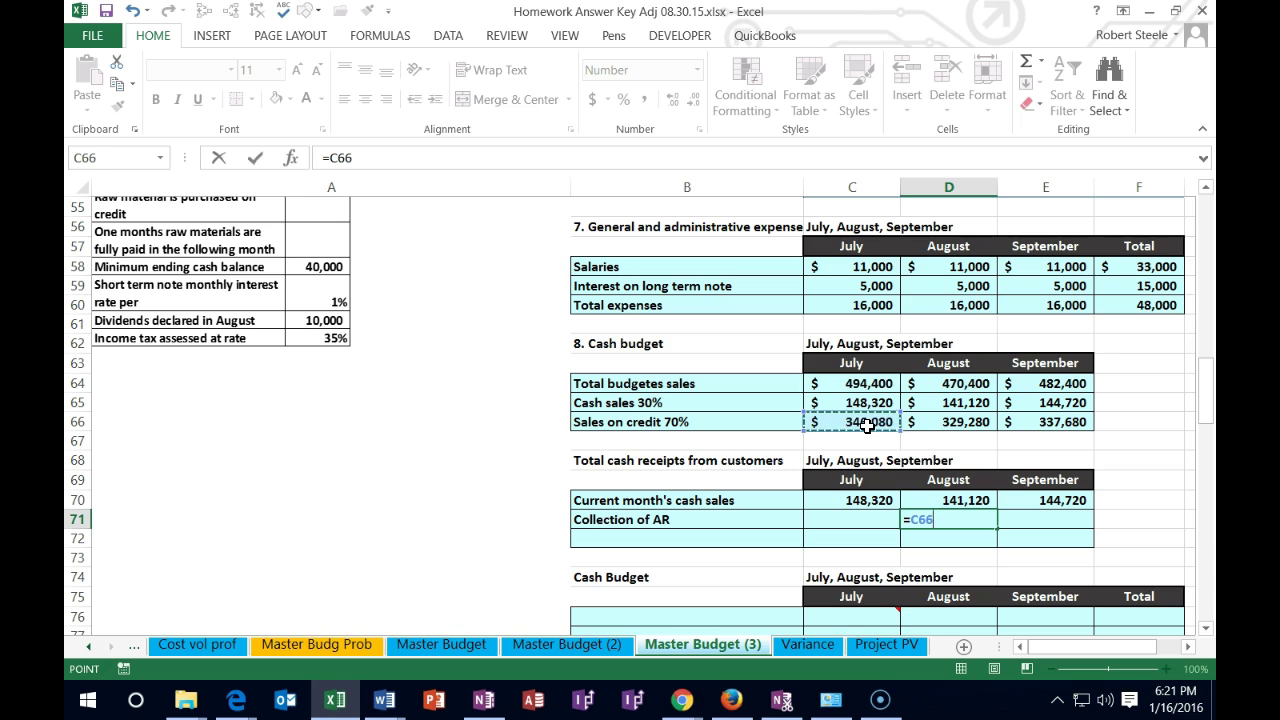
key(Tab)
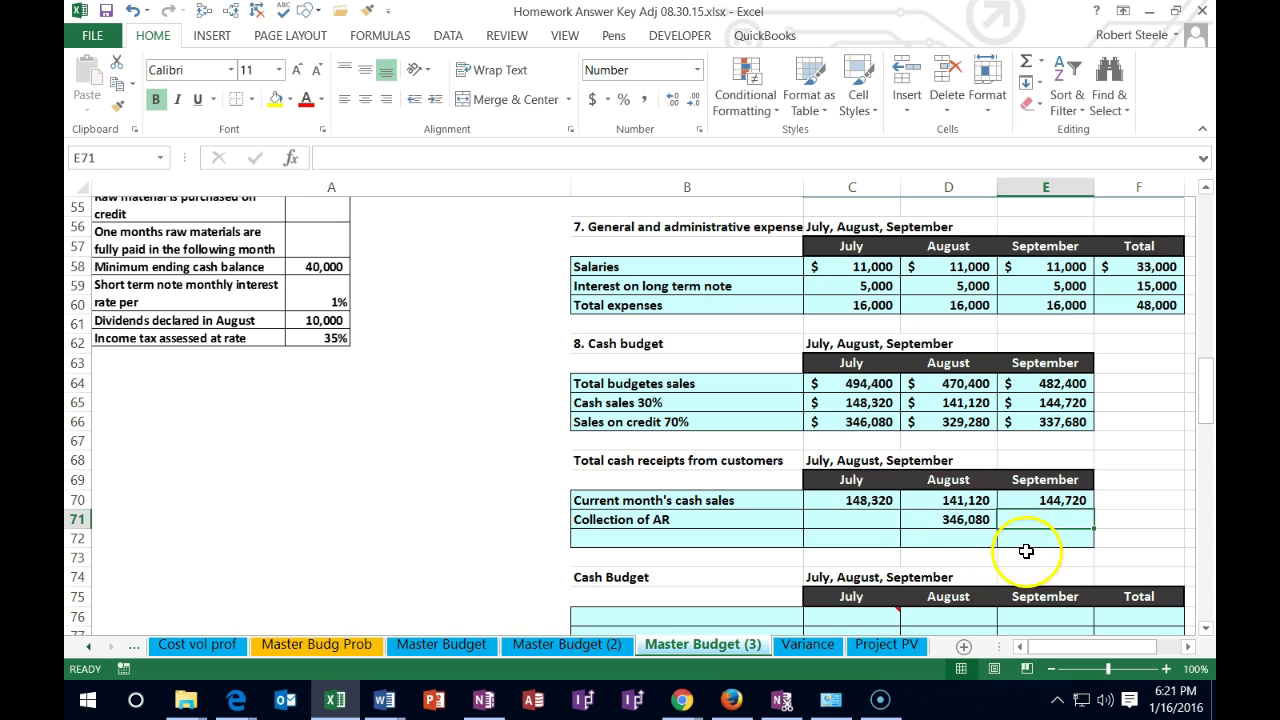
text(=)
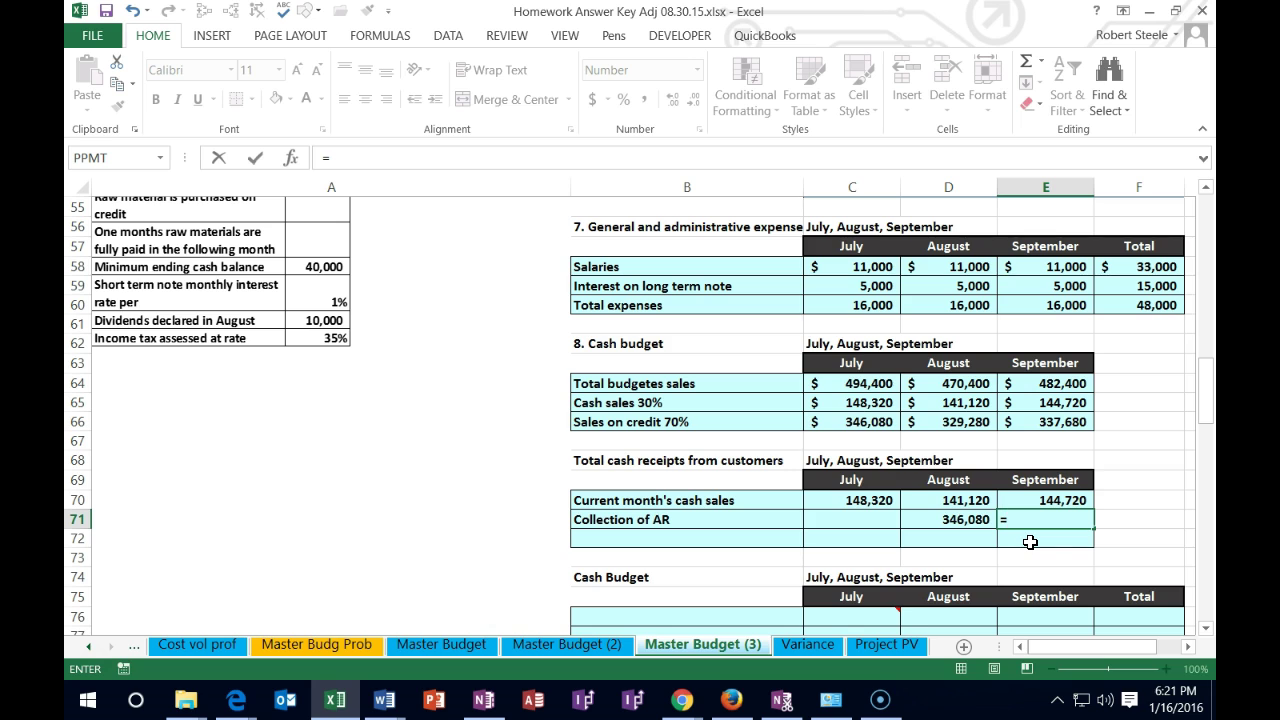
click(966, 424)
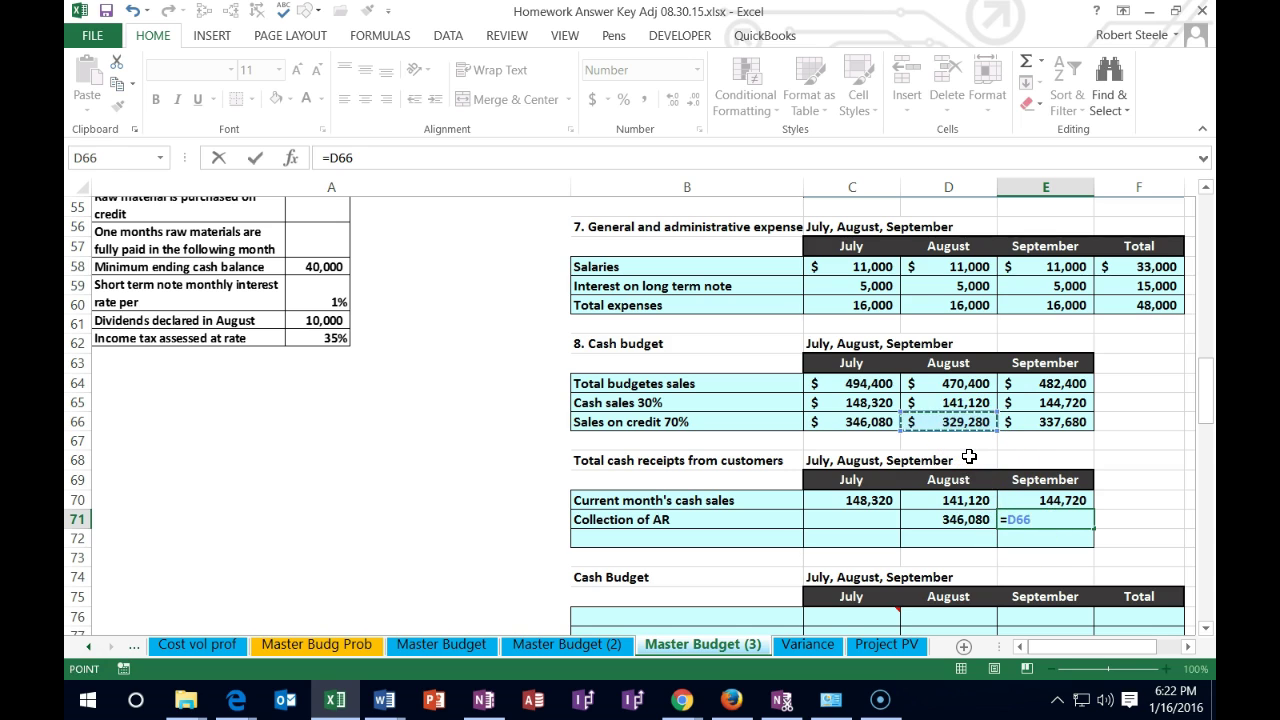
key(Return)
- Look up the June 30 accounts receivable balance and enter 342248 as July's collection of AR in C71
key(Left)
key(Left)
key(Up)
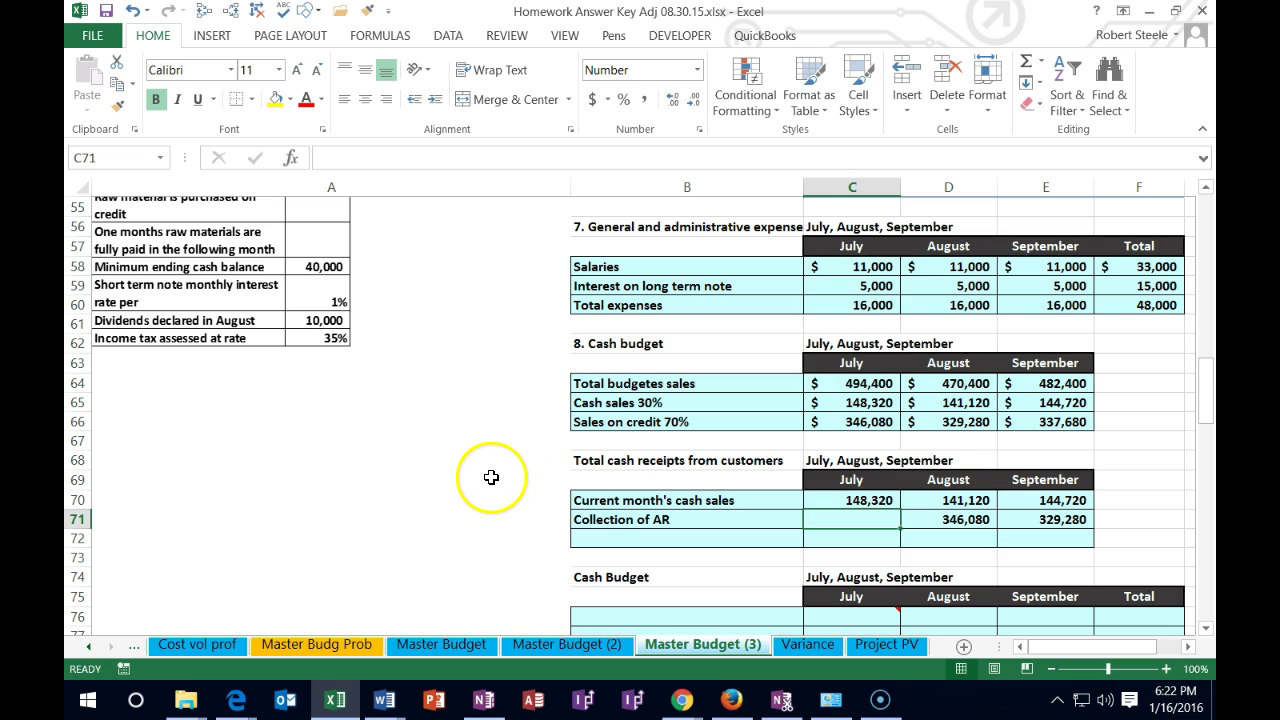
scroll(500, 475, up, 9)
scroll(492, 485, up, 9)
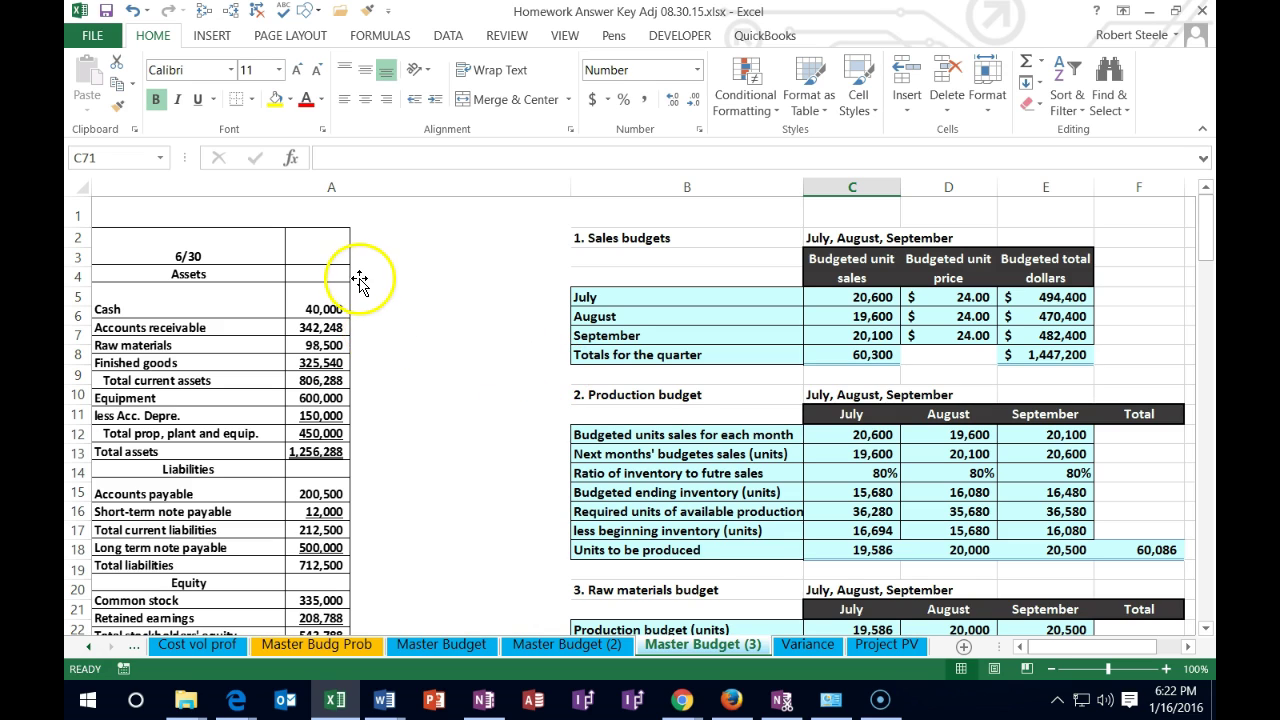
scroll(543, 386, down, 8)
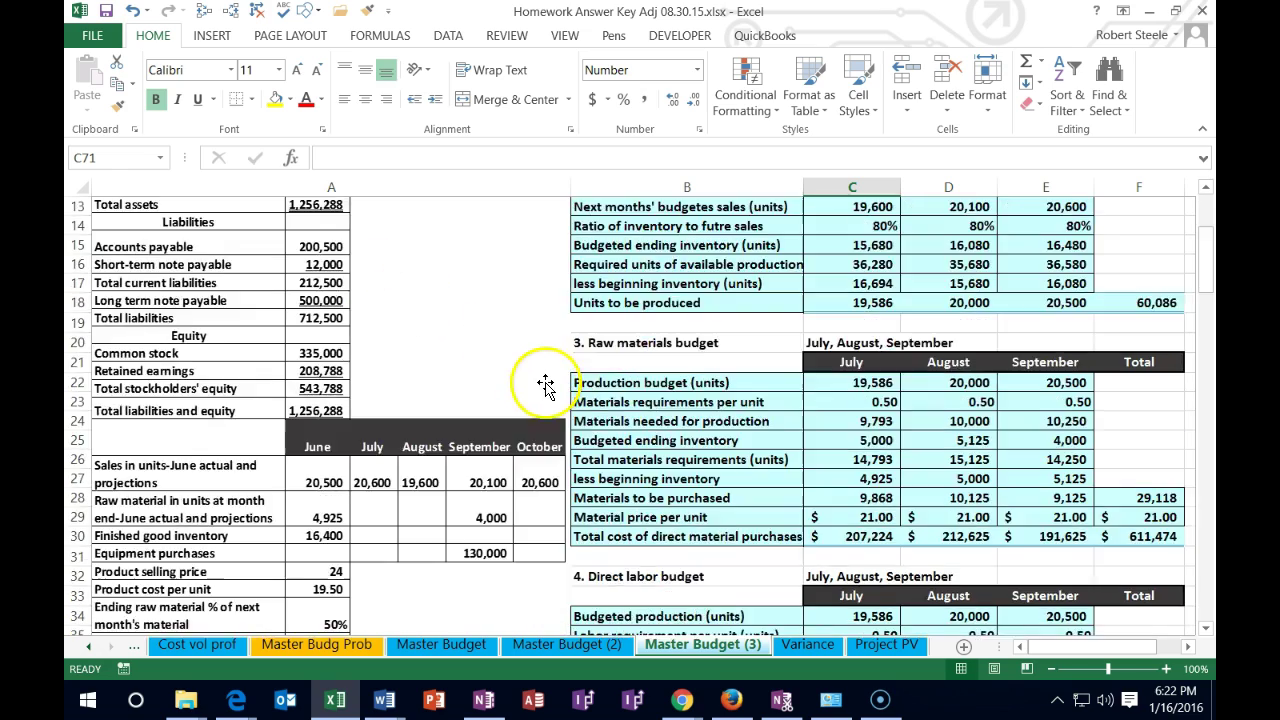
scroll(548, 385, down, 12)
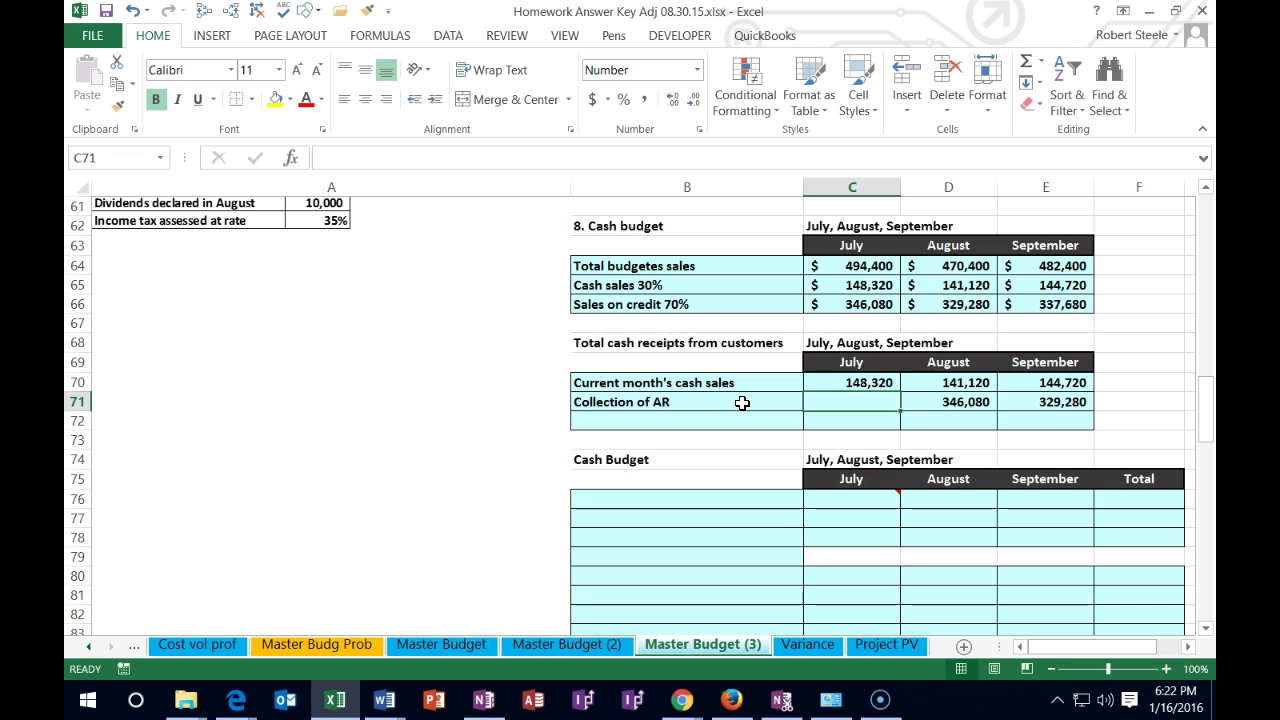
text(342248)
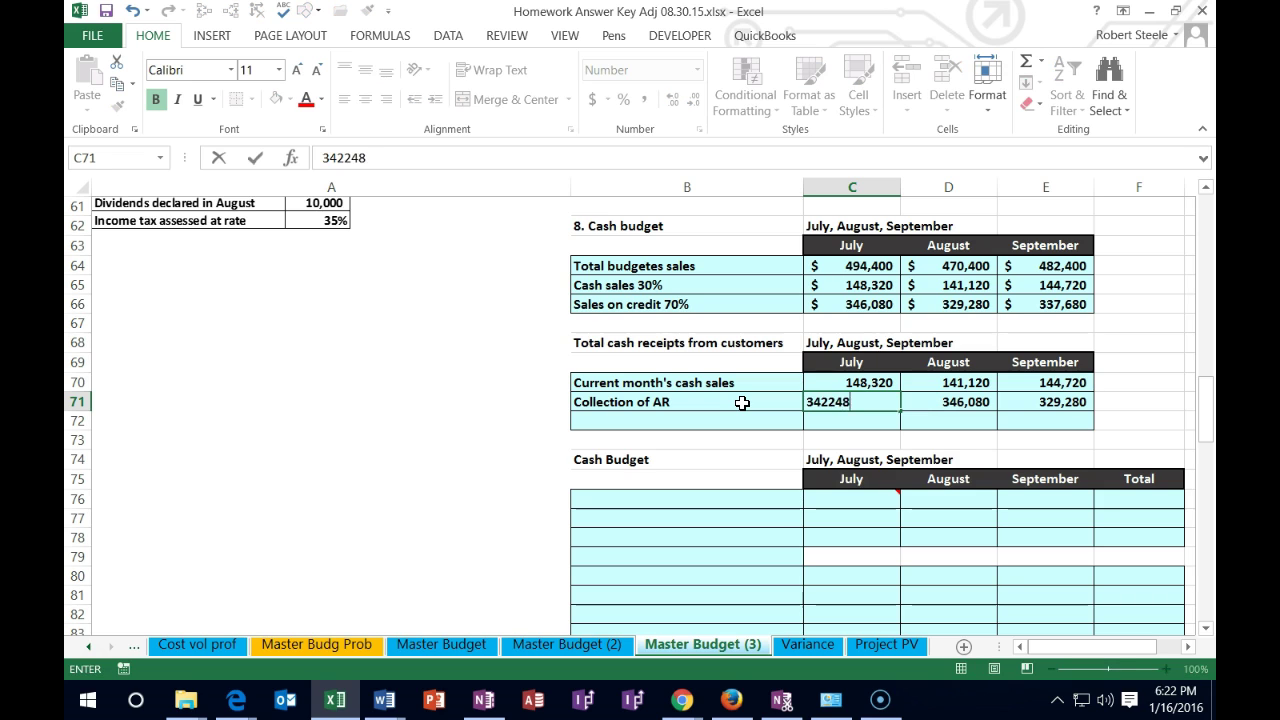
key(Return)
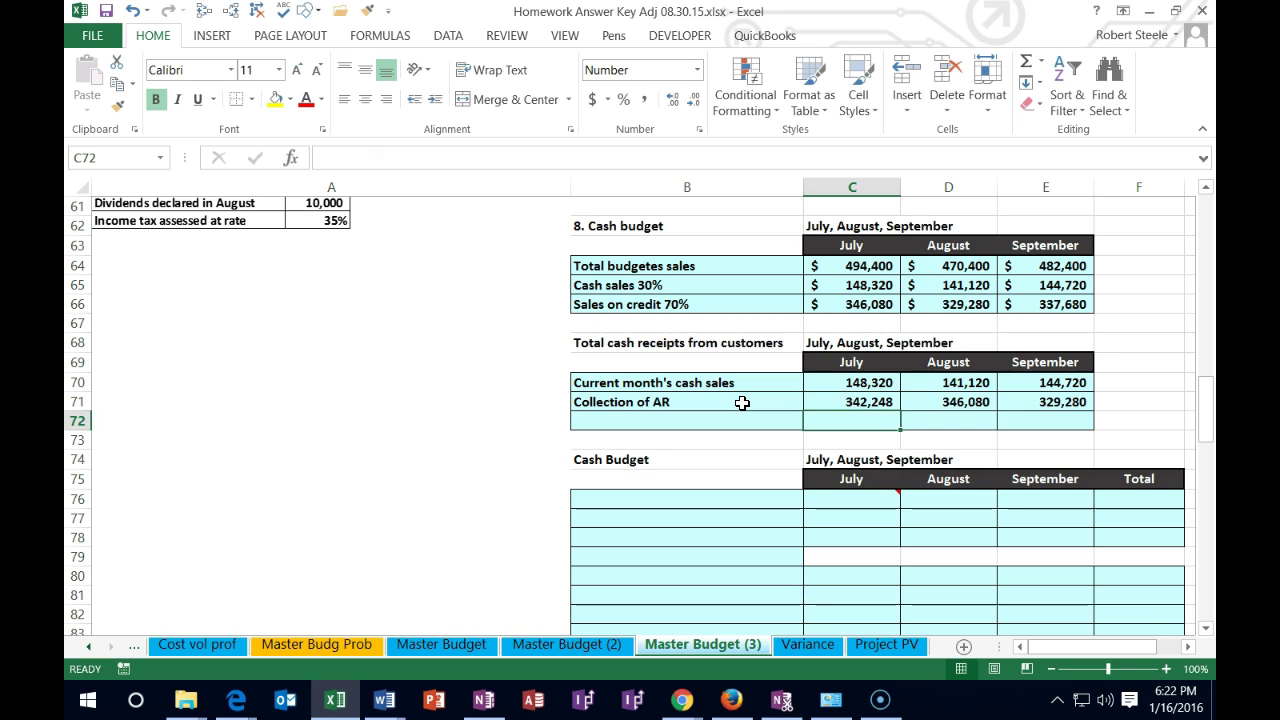
- Total July's cash receipts from customers in C72 with =C70+C71
text(=)
click(834, 382)
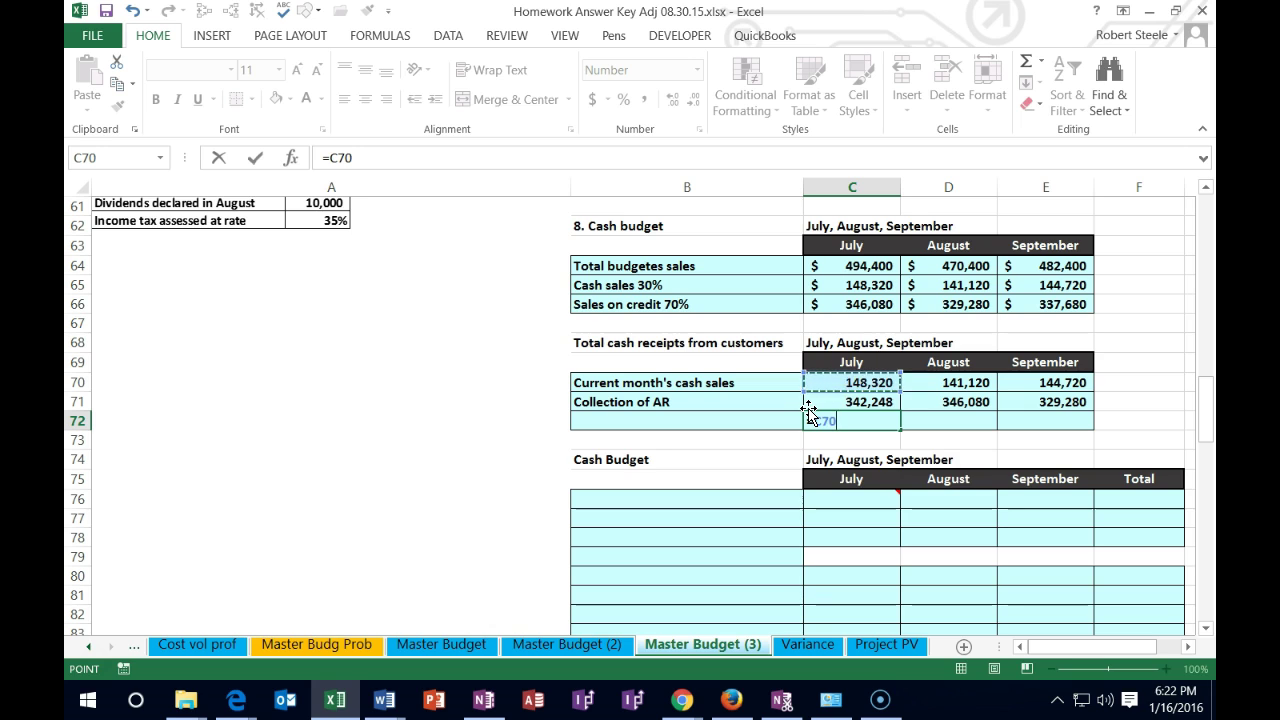
text(+)
click(829, 401)
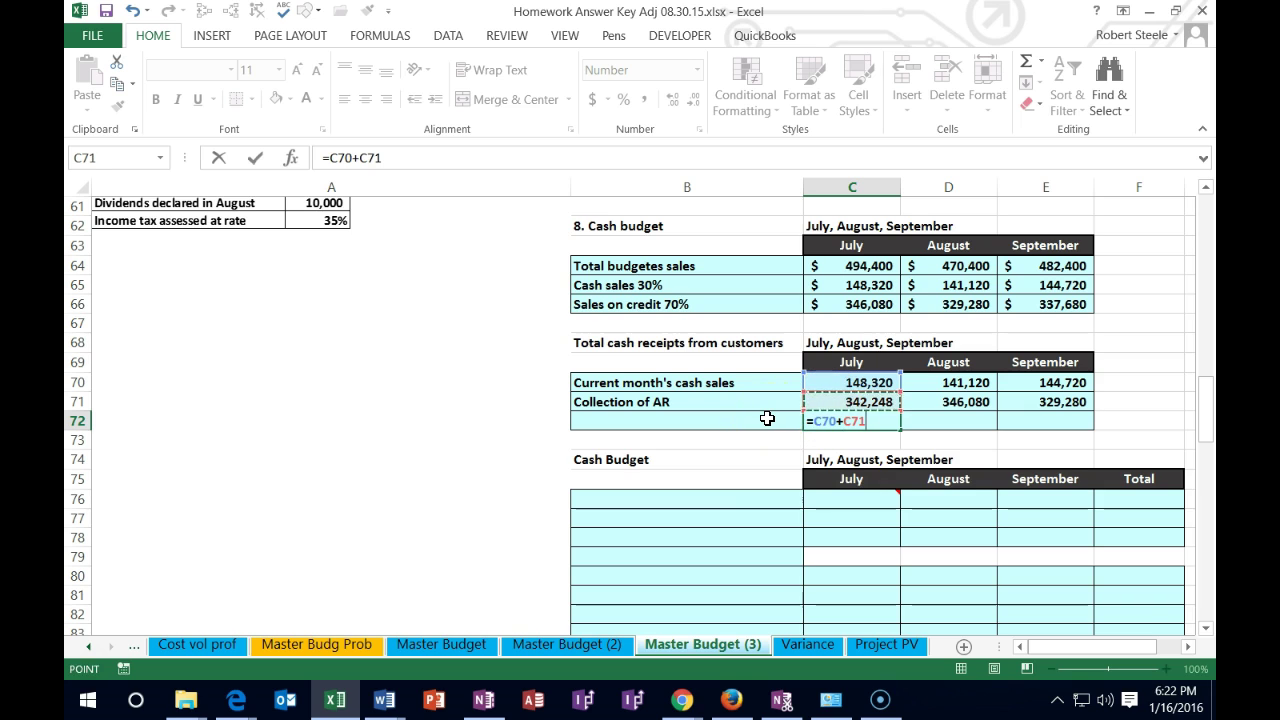
key(Tab)
- Total August and September cash receipts from customers, with =D70+D71 in D72 and =E70+E71 in E72
text(=)
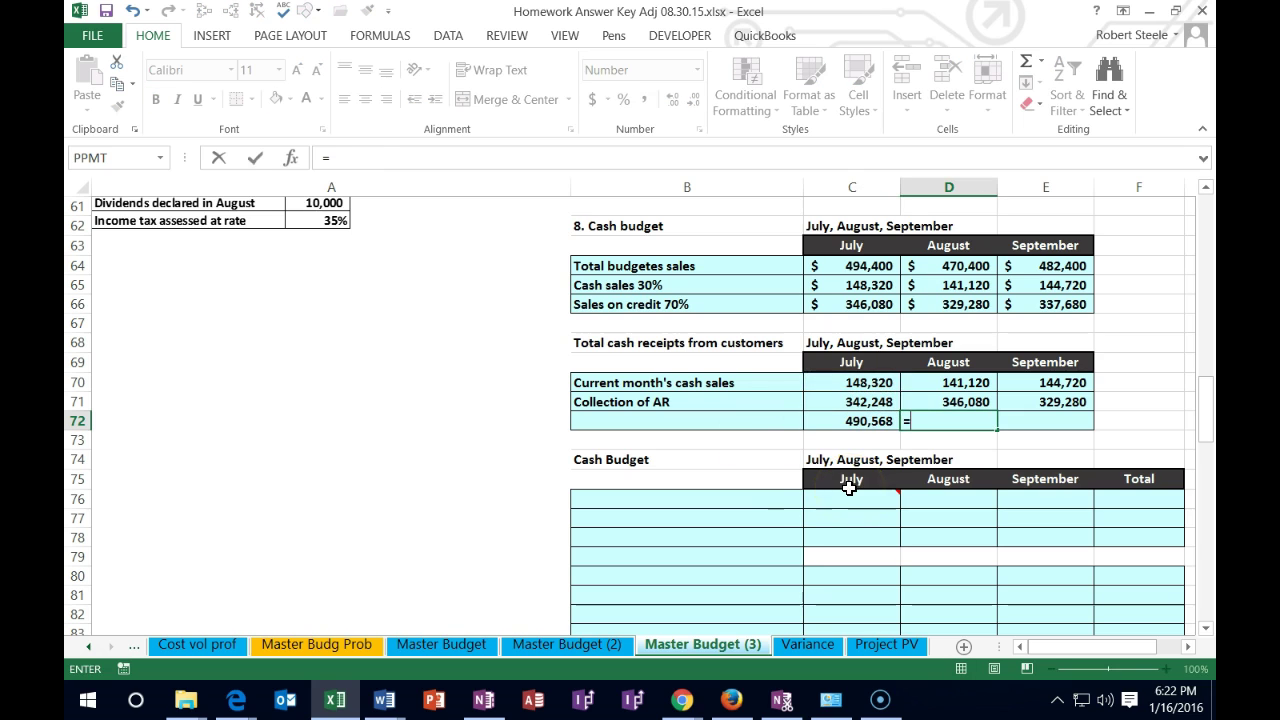
click(950, 383)
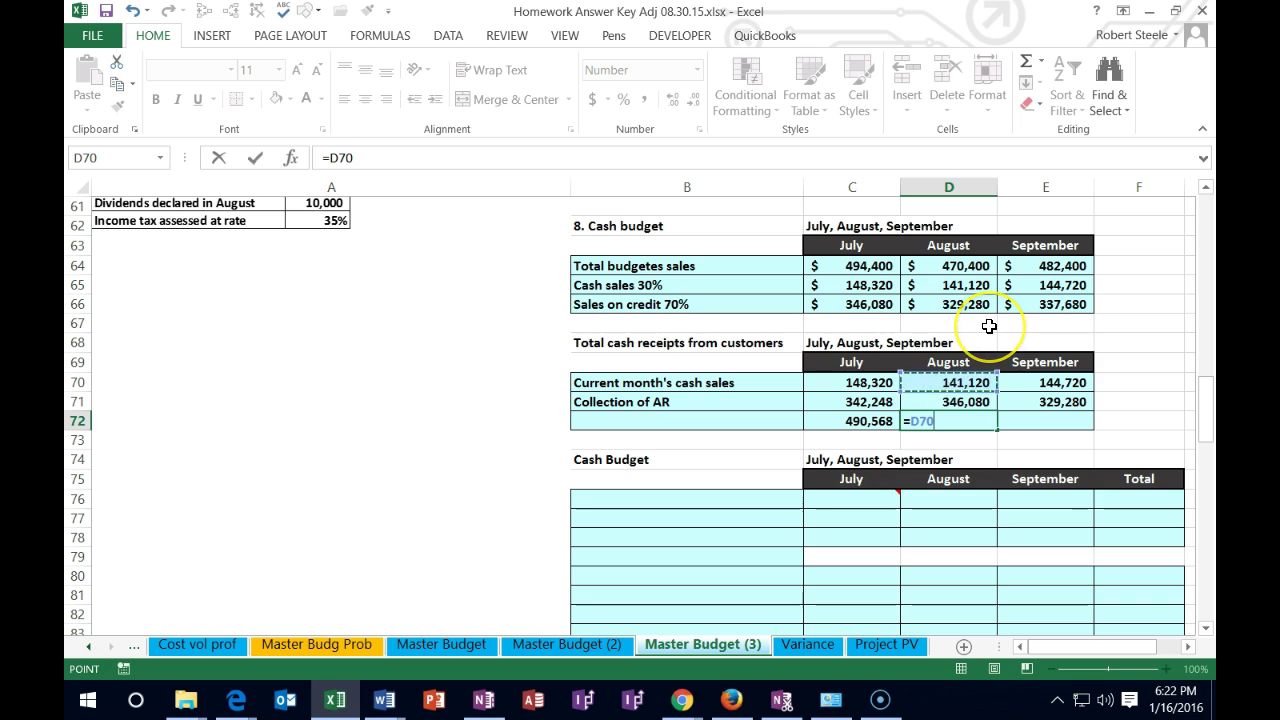
text(+)
click(962, 402)
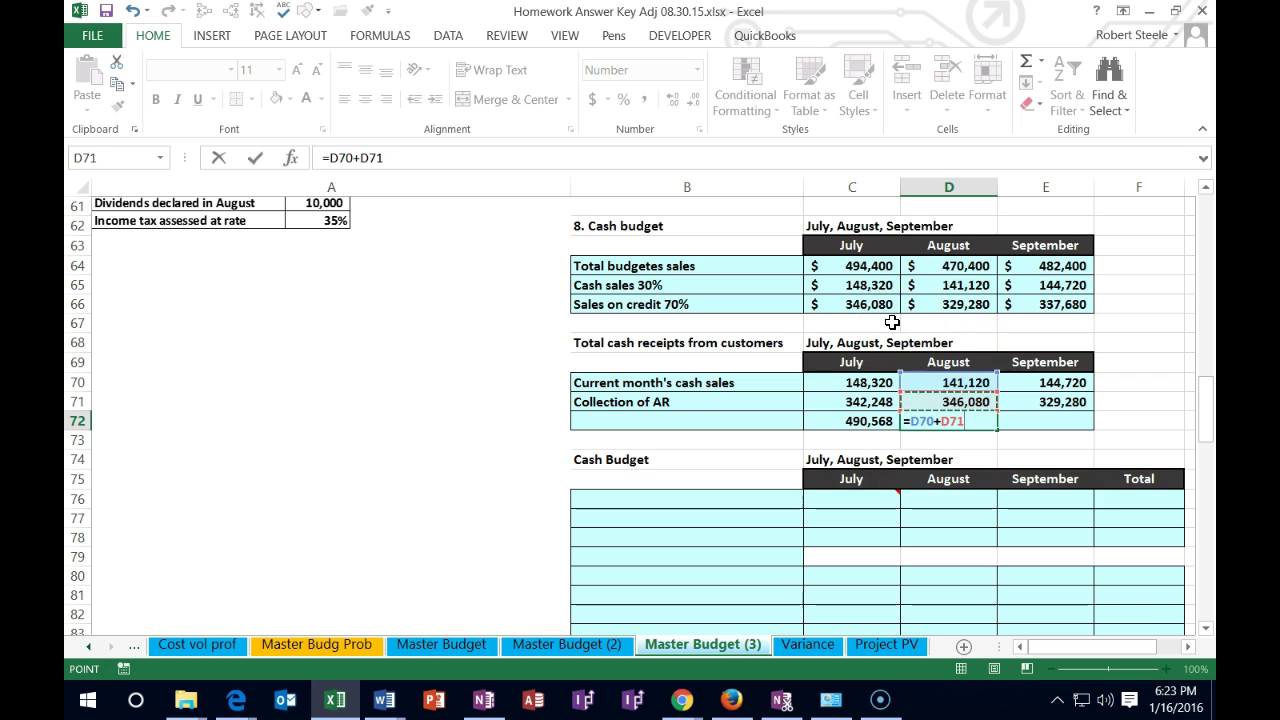
key(Tab)
text(=)
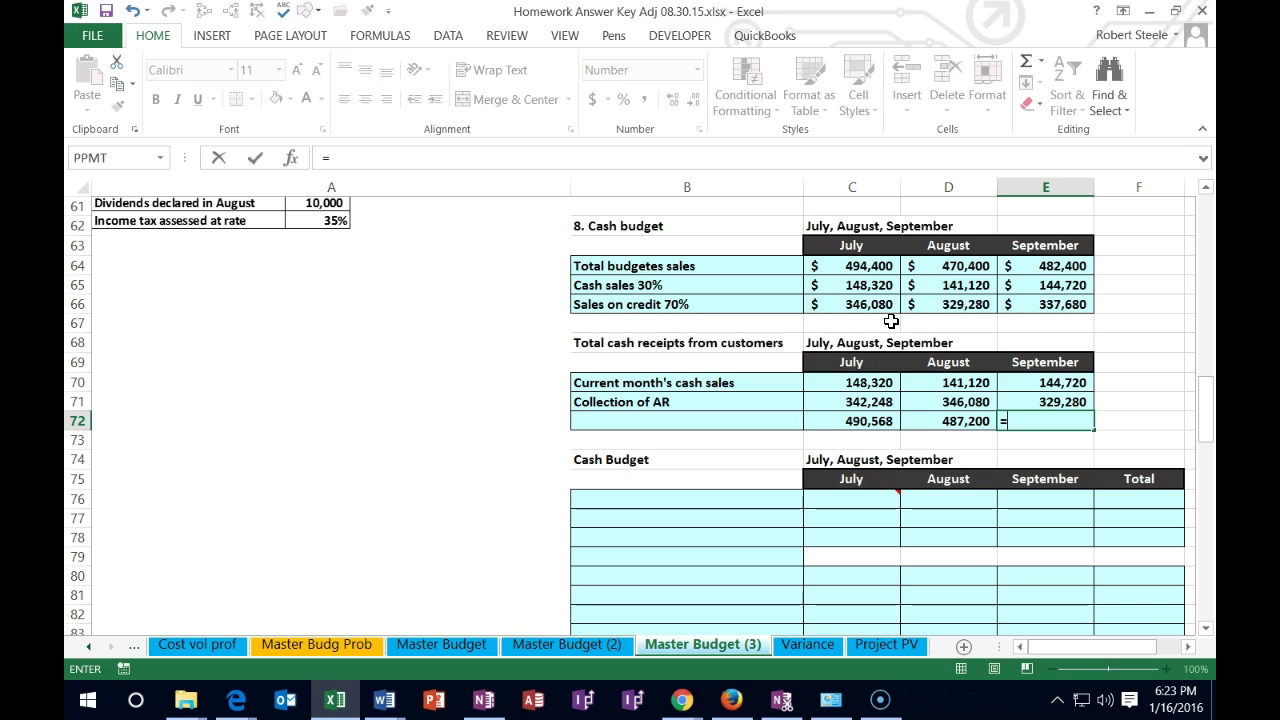
click(1060, 385)
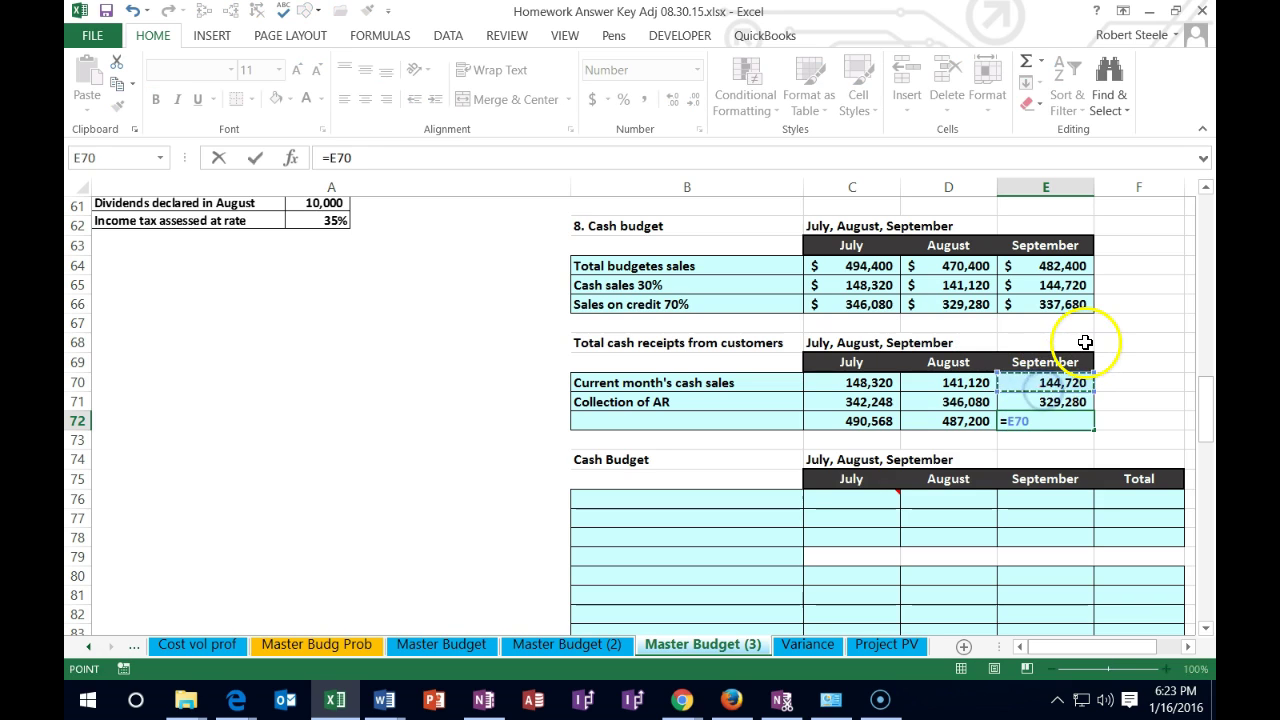
text(+)
click(1062, 398)
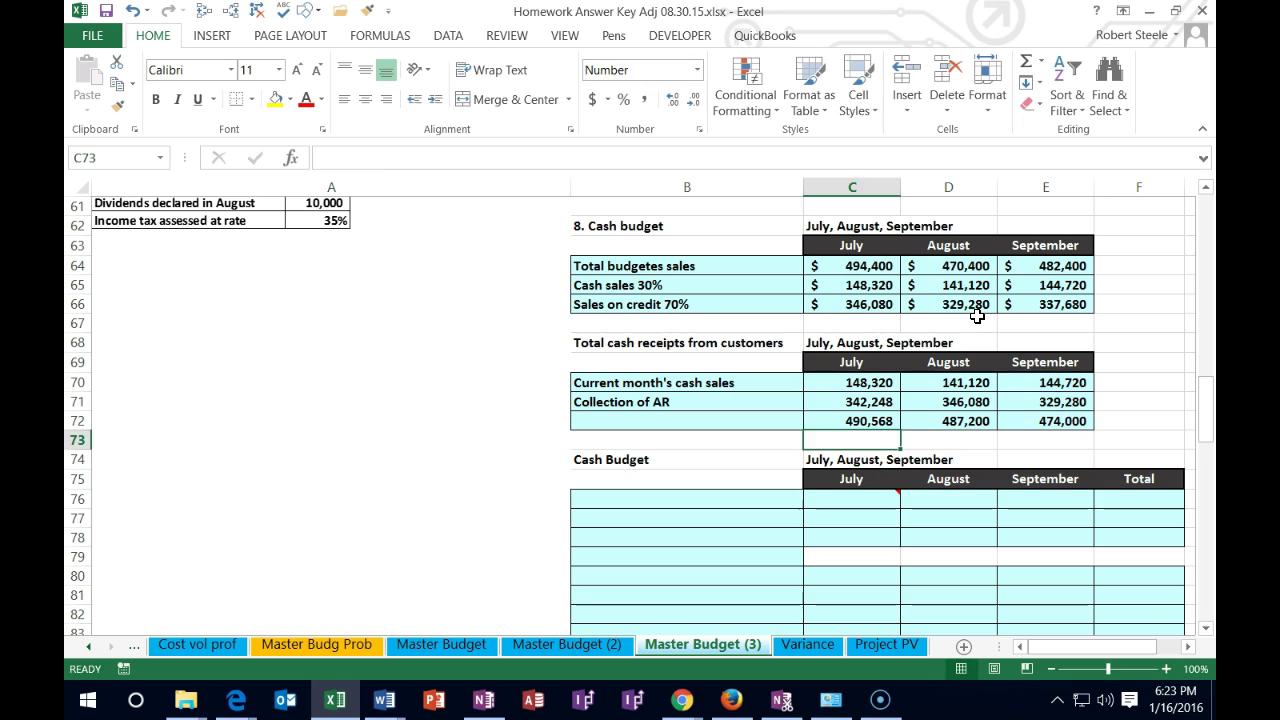
- Label row 72 of the cash receipts table "Total cash receipts" in B72
key(Left)
key(Up)
text(Total cash )
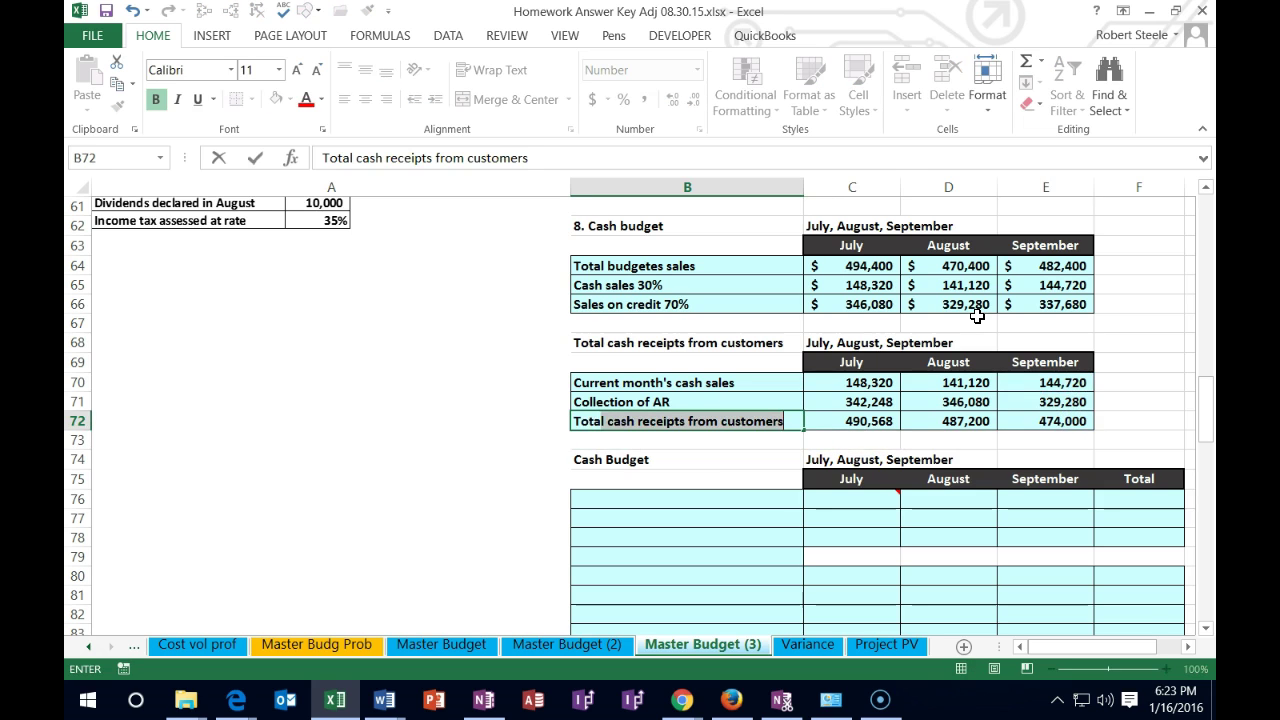
text(rec)
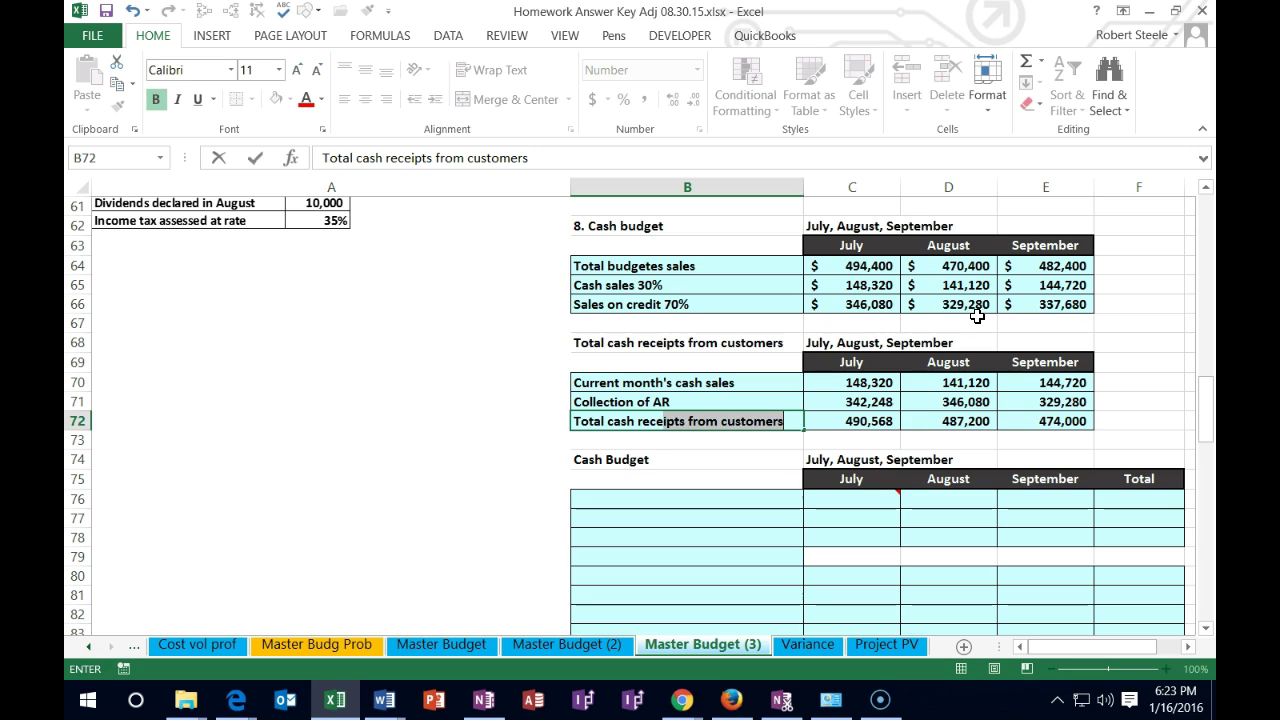
text(eip)
key(BackSpace)
key(BackSpace)
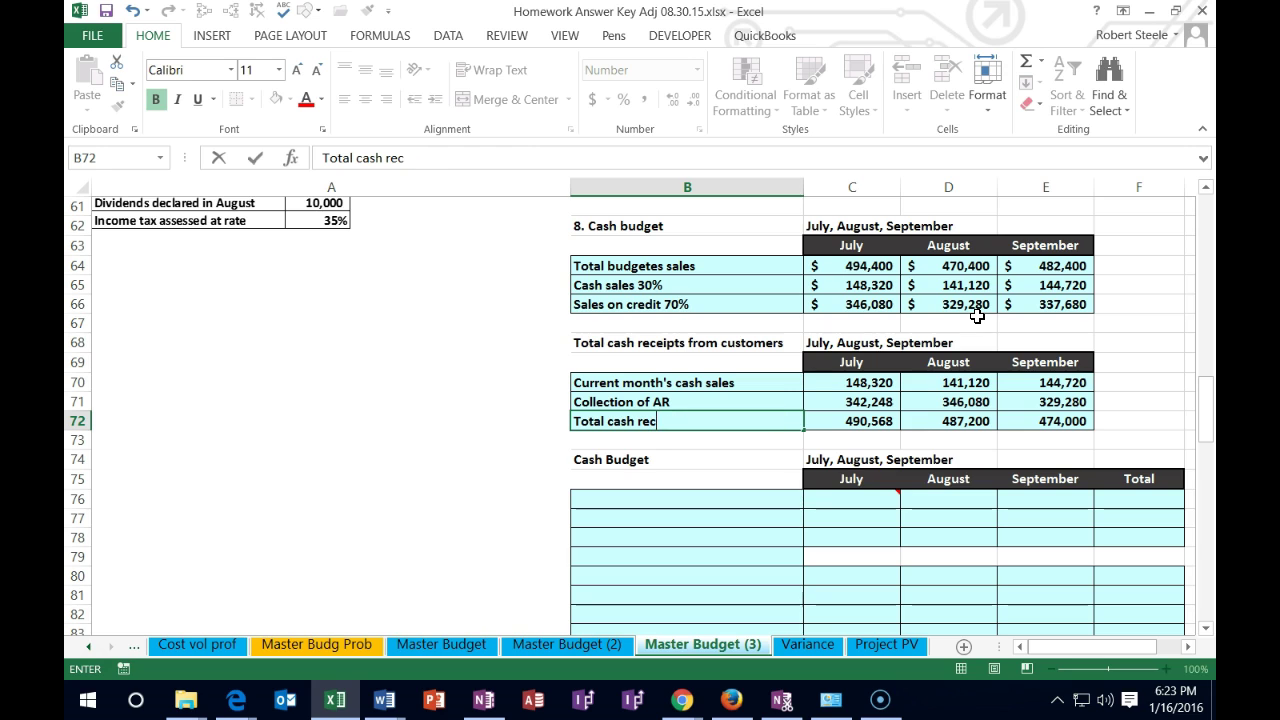
text(eipts)
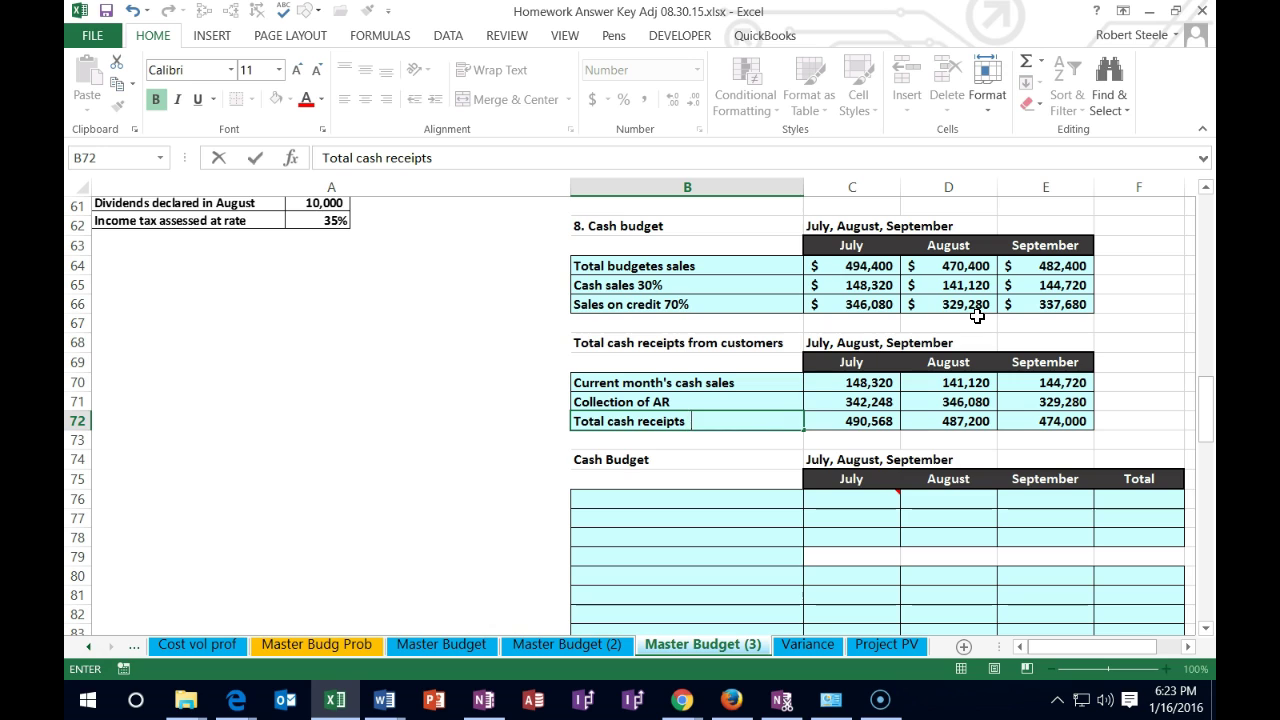
key(Return)
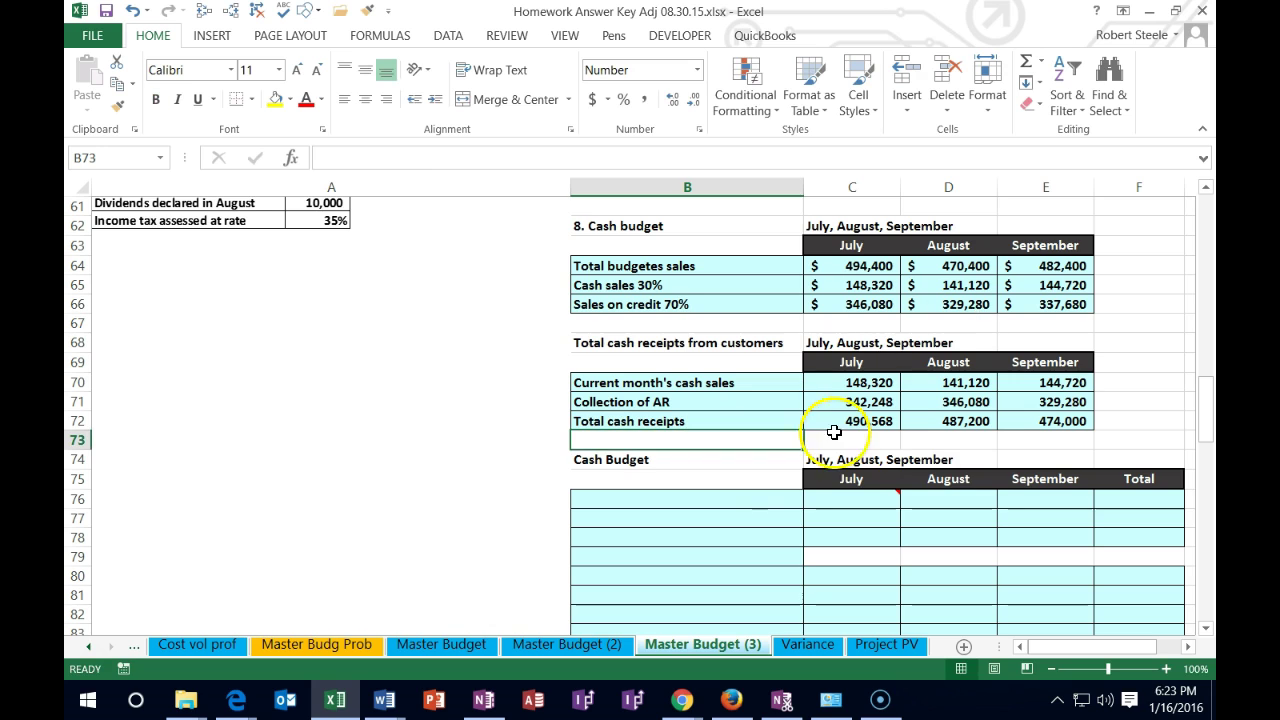
click(686, 462)
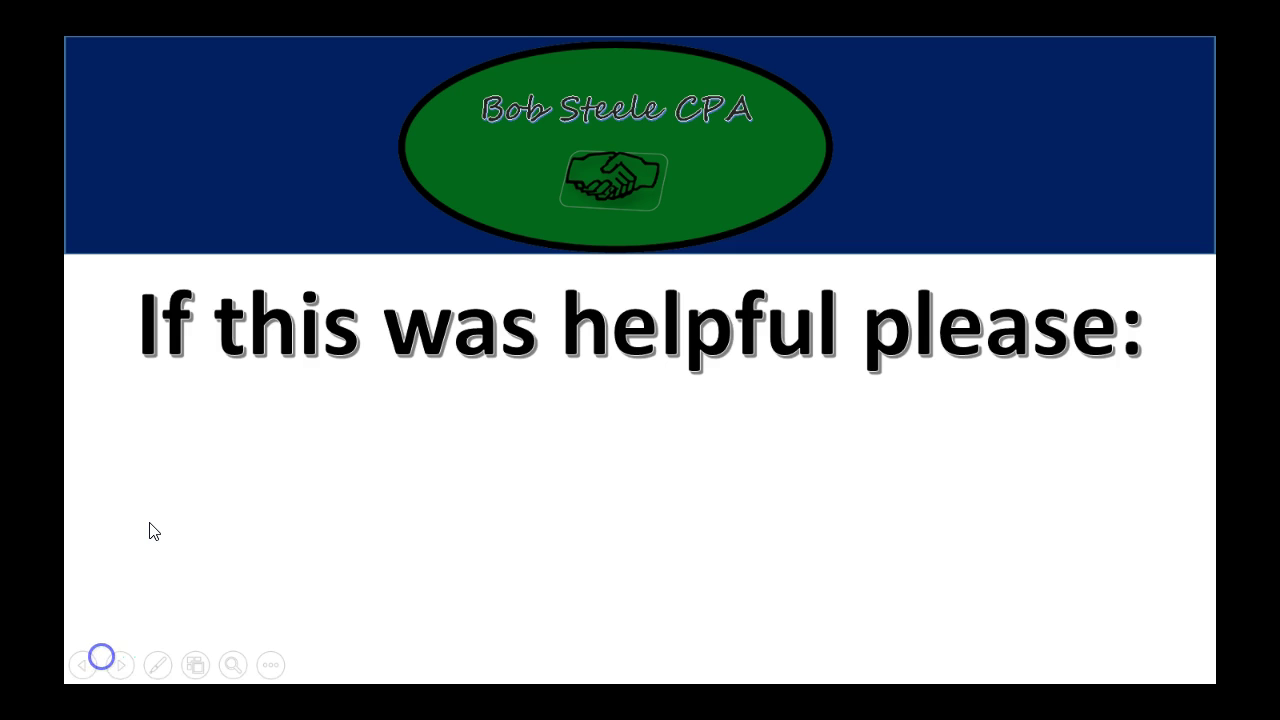